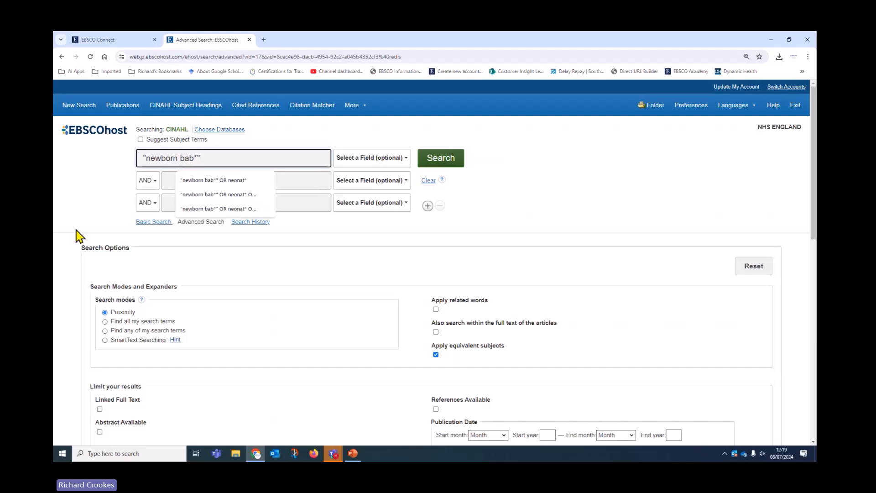
Extend the first search row to "newborn bab*" OR newborn* OR neonat* and restrict it to the TI Title field.
{"action": "type", "text": "OR new"}
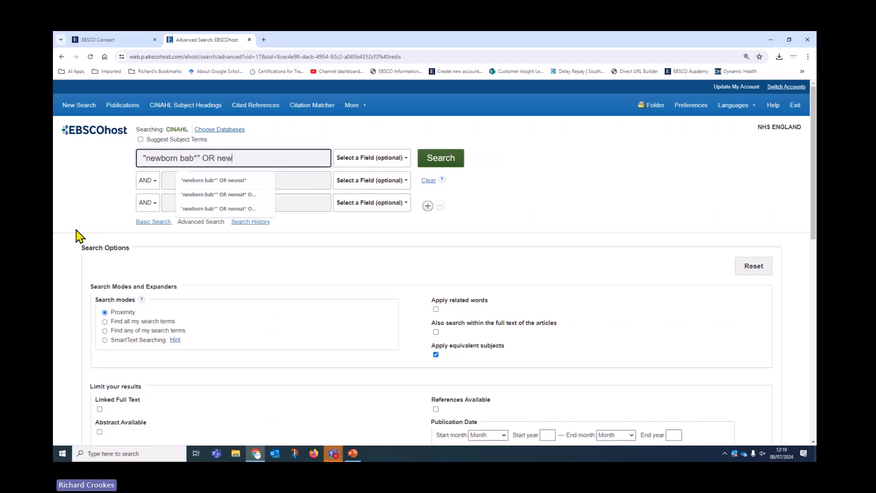
{"action": "type", "text": "born* "}
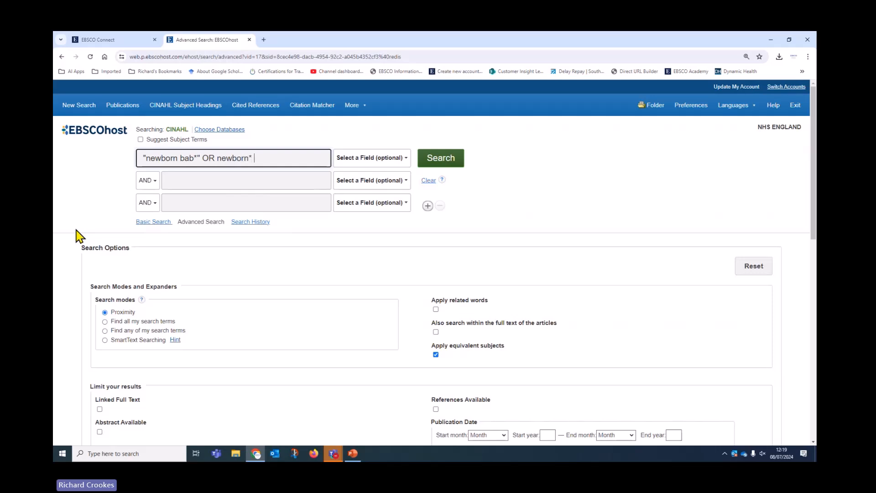
{"action": "type", "text": "OR neonat*"}
{"action": "left_click", "coordinate": [388, 160]}
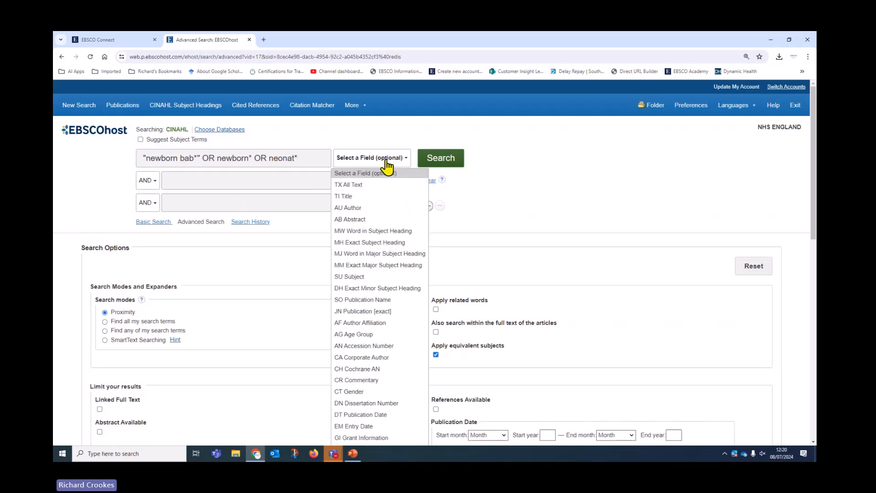
{"action": "left_click", "coordinate": [347, 197]}
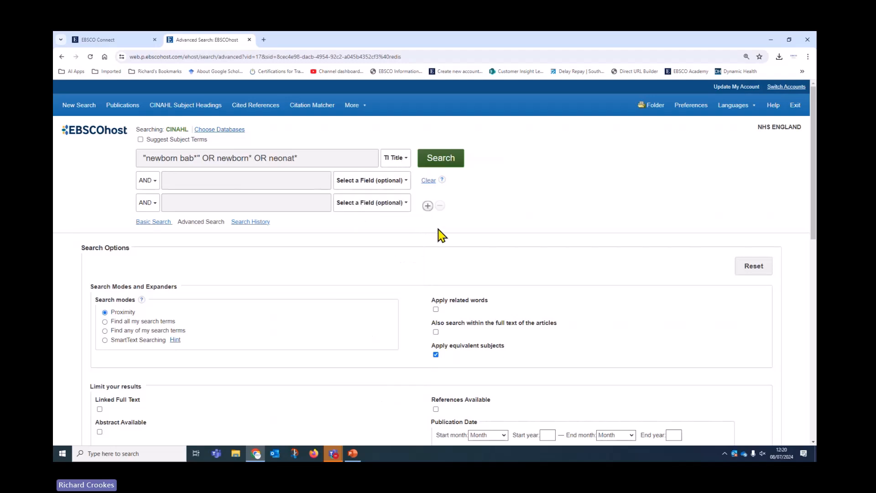
Set the second search row to the AB Abstract field and join it to the first row with OR.
{"action": "left_click", "coordinate": [374, 183]}
{"action": "left_click", "coordinate": [351, 242]}
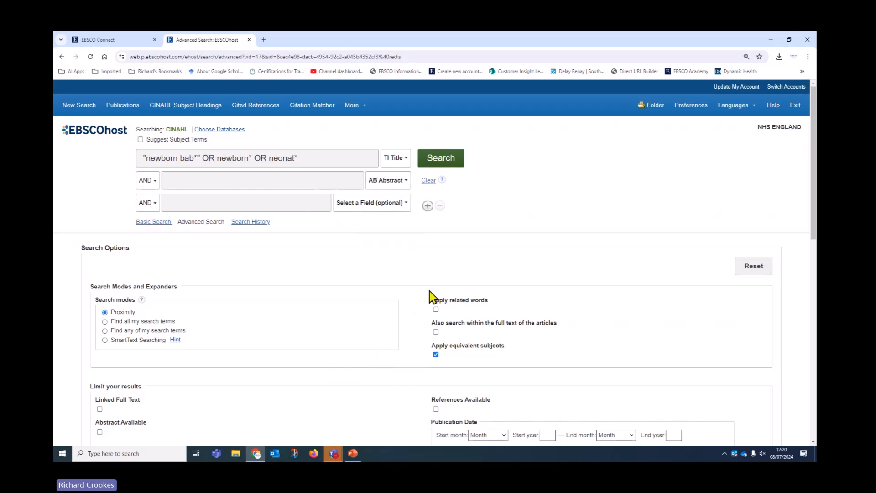
{"action": "left_click", "coordinate": [150, 181]}
{"action": "left_click", "coordinate": [144, 206]}
Copy the newborn search string from the title row into the abstract row.
{"action": "left_click_drag", "start_coordinate": [315, 158], "coordinate": [137, 158]}
{"action": "right_click", "coordinate": [181, 162]}
{"action": "left_click", "coordinate": [196, 198]}
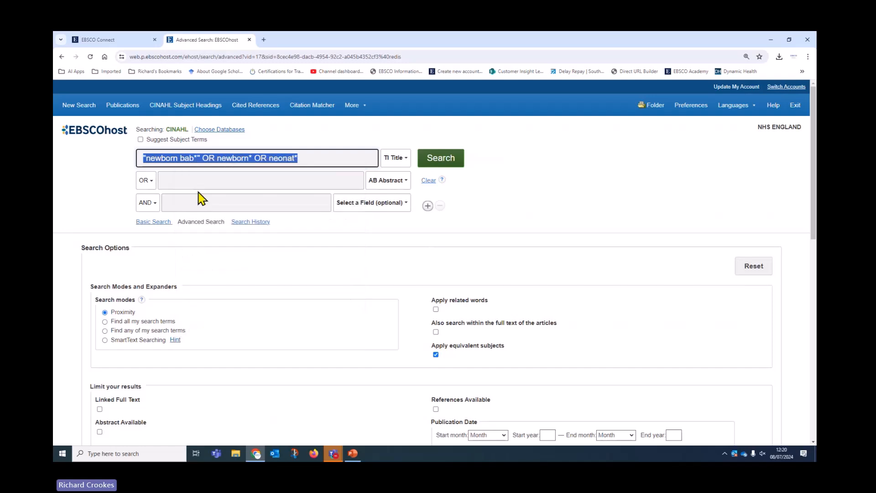
{"action": "right_click", "coordinate": [197, 184]}
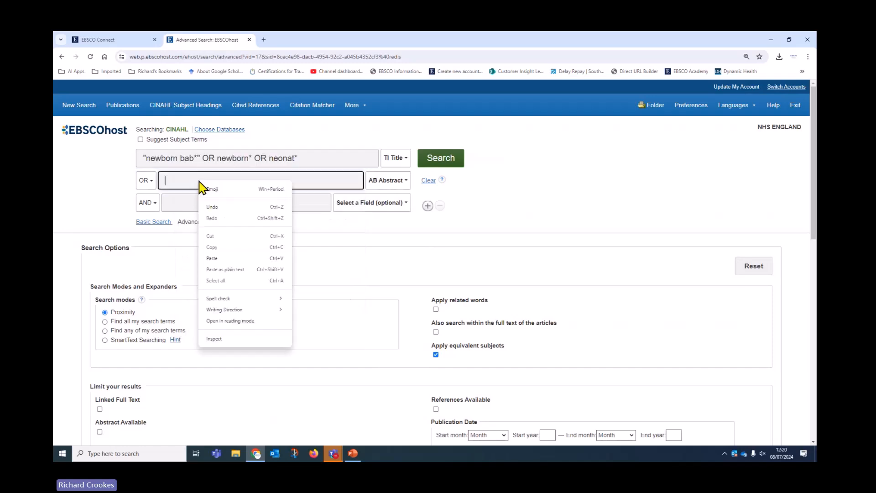
{"action": "left_click", "coordinate": [223, 262]}
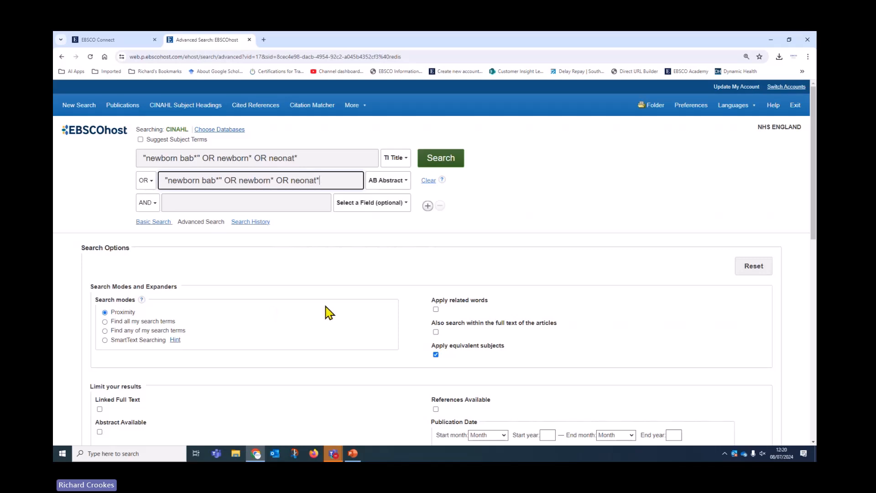
Review the search modes and expanders, and run the combined title and abstract search for the newborn terms.
{"action": "scroll", "coordinate": [329, 313], "scroll_direction": "down", "scroll_amount": 1}
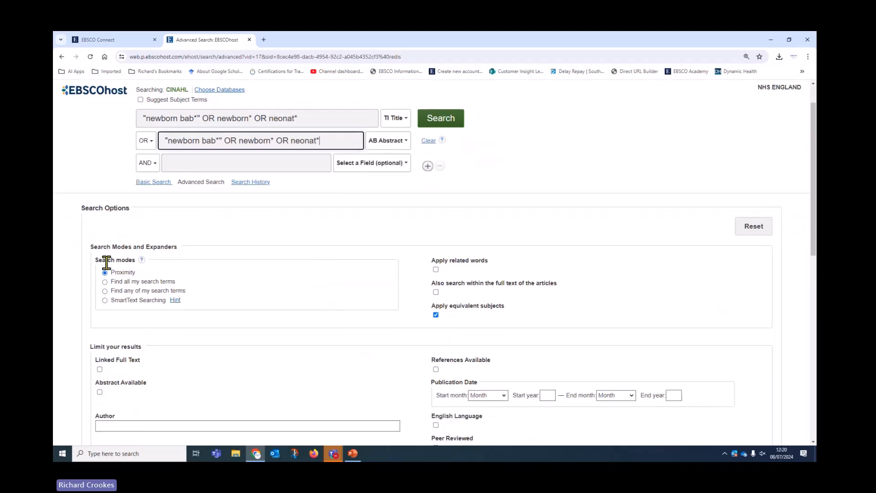
{"action": "left_click_drag", "start_coordinate": [91, 247], "coordinate": [191, 248]}
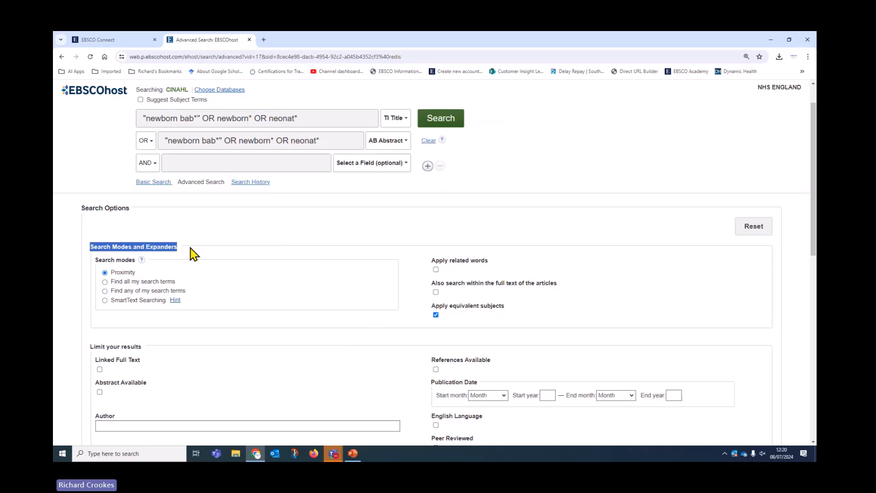
{"action": "left_click_drag", "start_coordinate": [143, 117], "coordinate": [315, 117]}
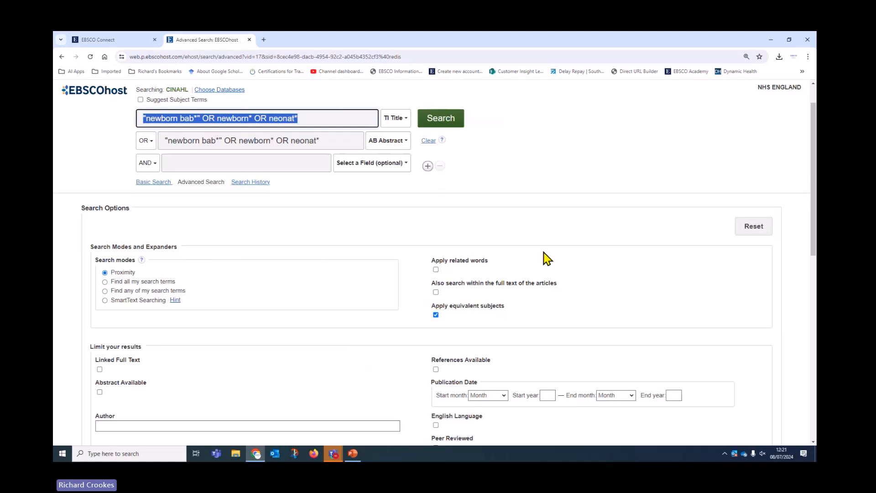
{"action": "left_click", "coordinate": [452, 124]}
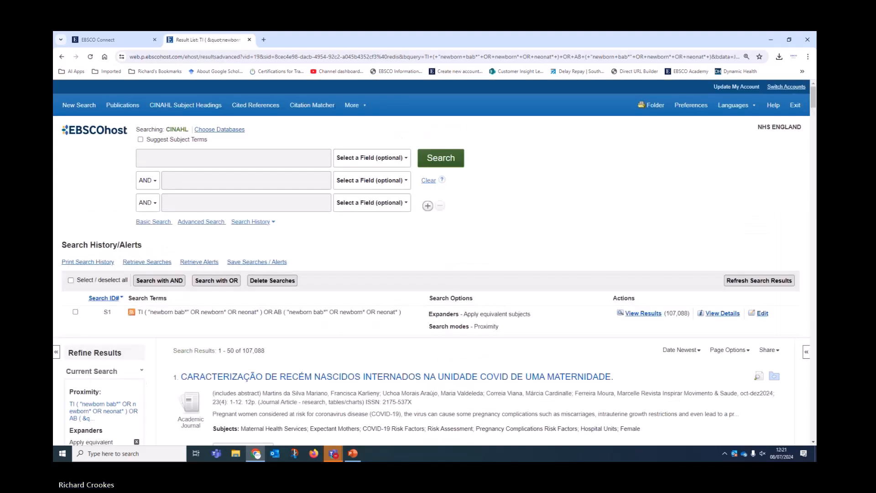
{"action": "scroll", "coordinate": [596, 289], "scroll_direction": "down", "scroll_amount": 1}
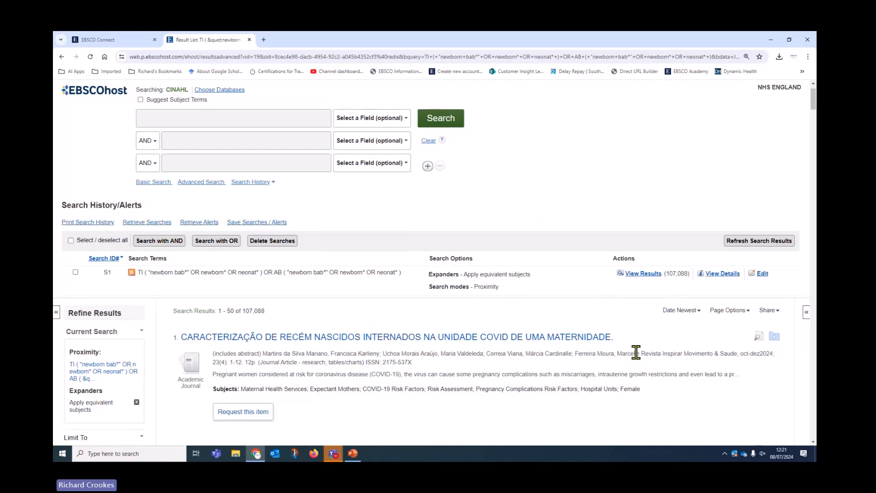
{"action": "scroll", "coordinate": [636, 367], "scroll_direction": "up", "scroll_amount": 1}
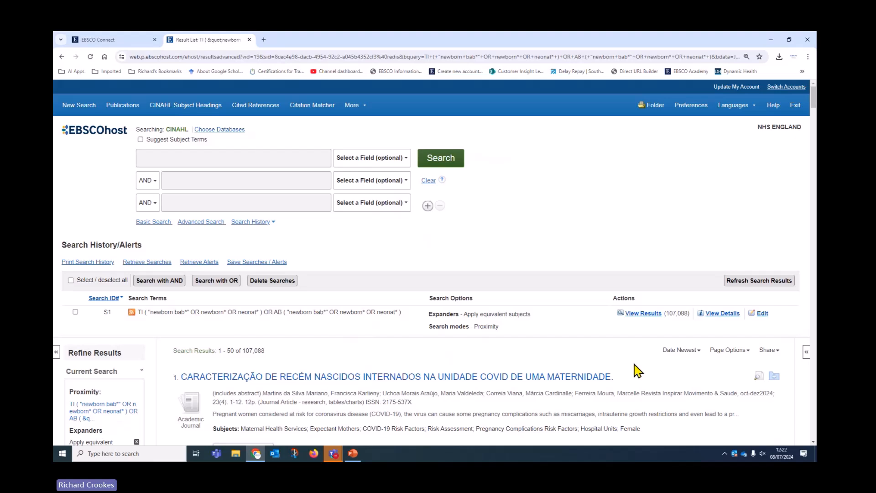
Look up "newborn" in the CINAHL Subject Headings.
{"action": "left_click", "coordinate": [190, 108]}
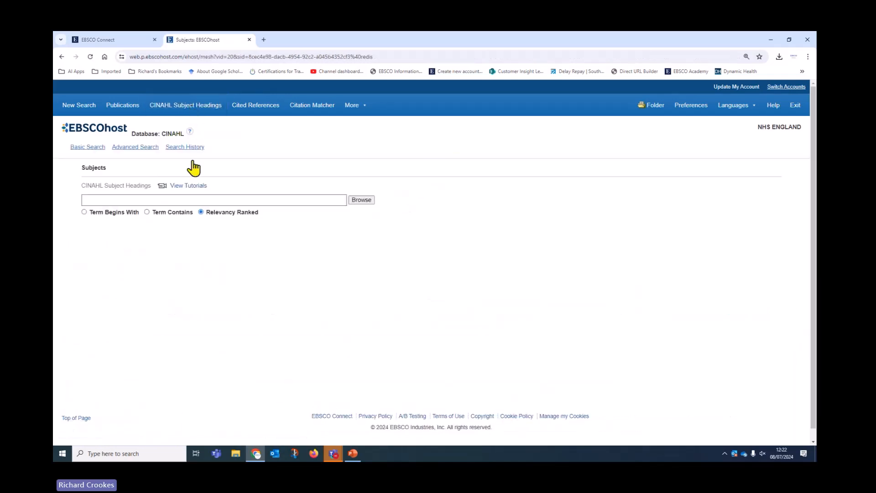
{"action": "left_click", "coordinate": [182, 198]}
{"action": "type", "text": "newborn"}
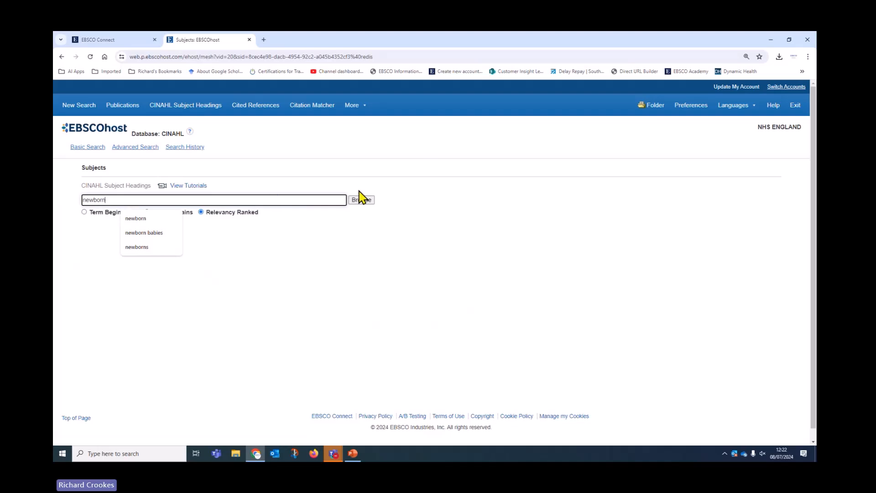
{"action": "left_click", "coordinate": [366, 202]}
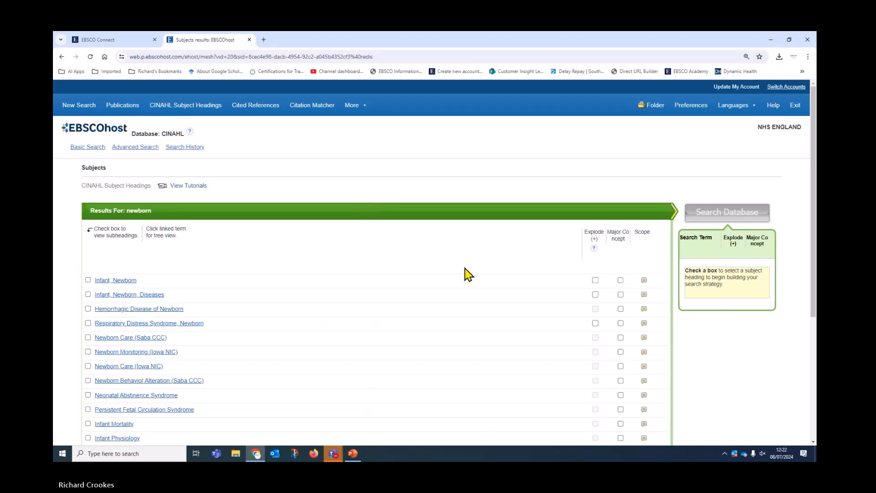
Select the Infant, Newborn subject heading from the results and explode it.
{"action": "scroll", "coordinate": [469, 274], "scroll_direction": "down", "scroll_amount": 2}
{"action": "scroll", "coordinate": [469, 274], "scroll_direction": "down", "scroll_amount": 1}
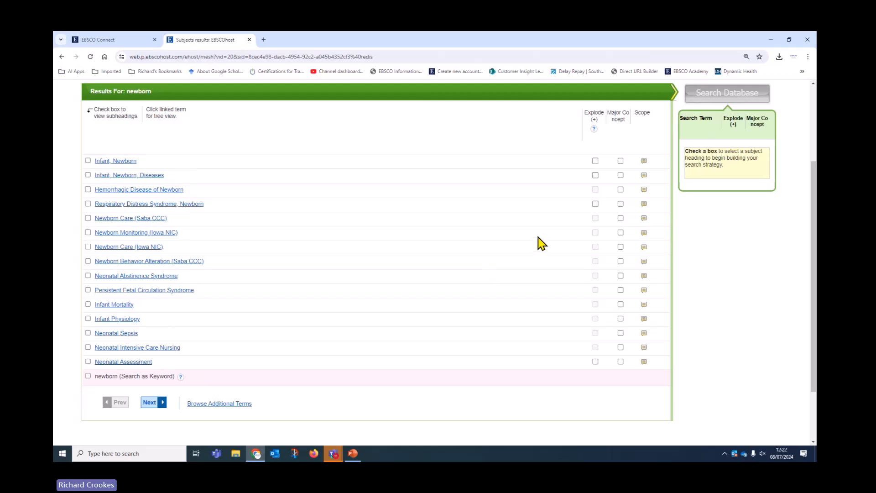
{"action": "scroll", "coordinate": [502, 247], "scroll_direction": "down", "scroll_amount": 1}
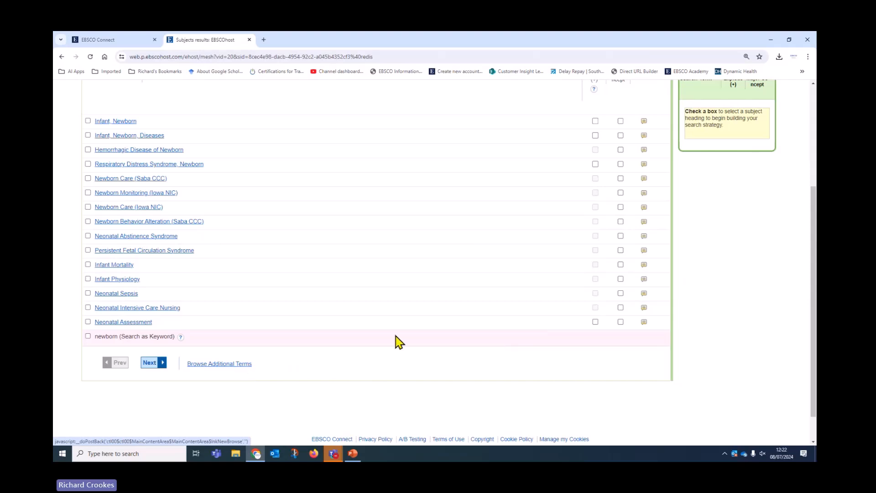
{"action": "scroll", "coordinate": [398, 342], "scroll_direction": "up", "scroll_amount": 2}
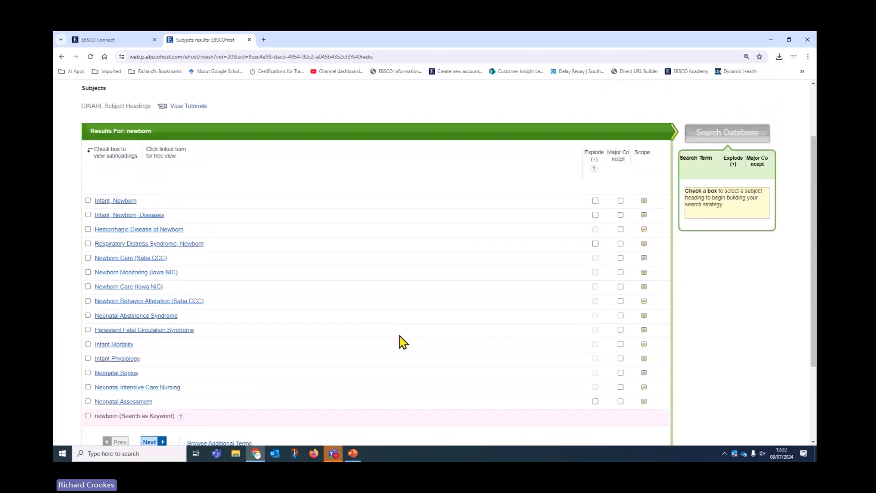
{"action": "left_click", "coordinate": [88, 200]}
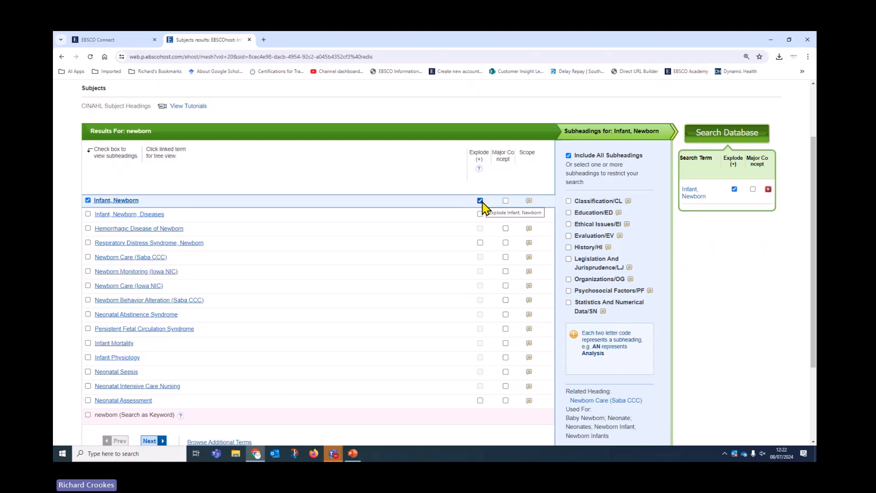
Examine the broader and narrower terms in the tree view of Infant, Newborn, and return to the term list.
{"action": "left_click", "coordinate": [123, 202]}
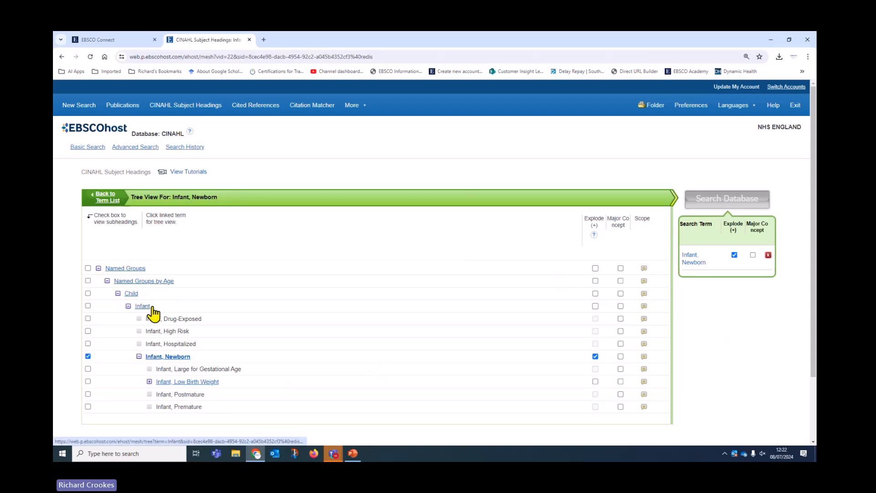
{"action": "scroll", "coordinate": [362, 324], "scroll_direction": "down", "scroll_amount": 2}
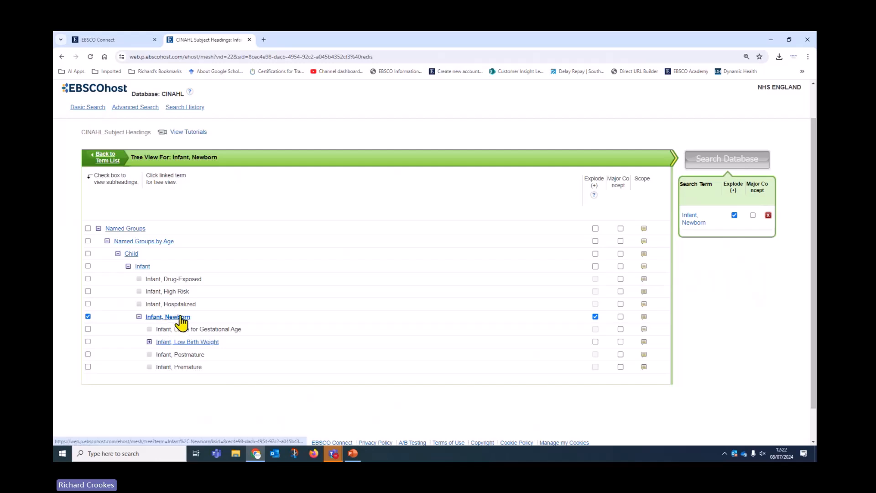
{"action": "scroll", "coordinate": [380, 343], "scroll_direction": "down", "scroll_amount": 1}
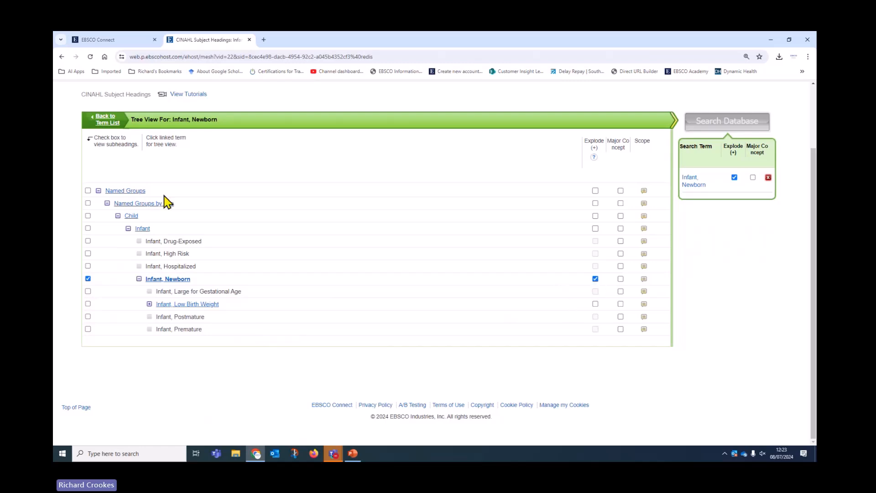
{"action": "left_click", "coordinate": [107, 122]}
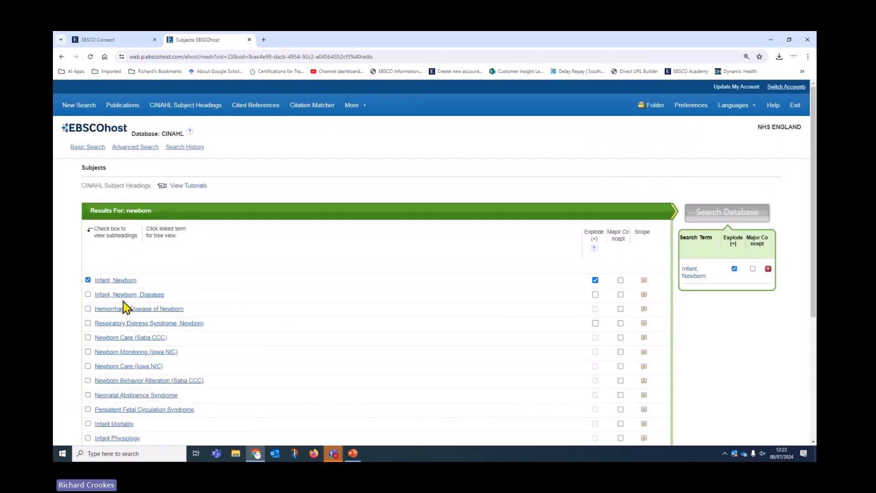
Reselect the Infant, Newborn heading with Explode enabled and all subheadings included.
{"action": "left_click", "coordinate": [88, 280]}
{"action": "left_click", "coordinate": [88, 279]}
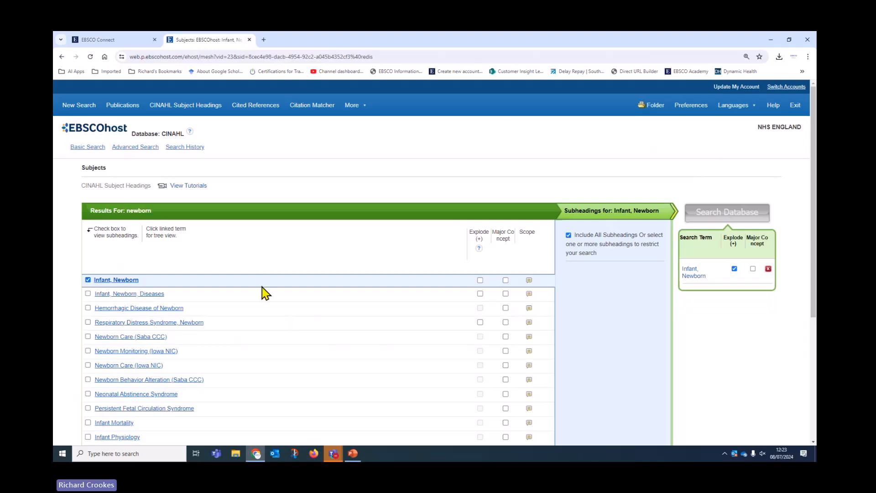
{"action": "left_click", "coordinate": [480, 279]}
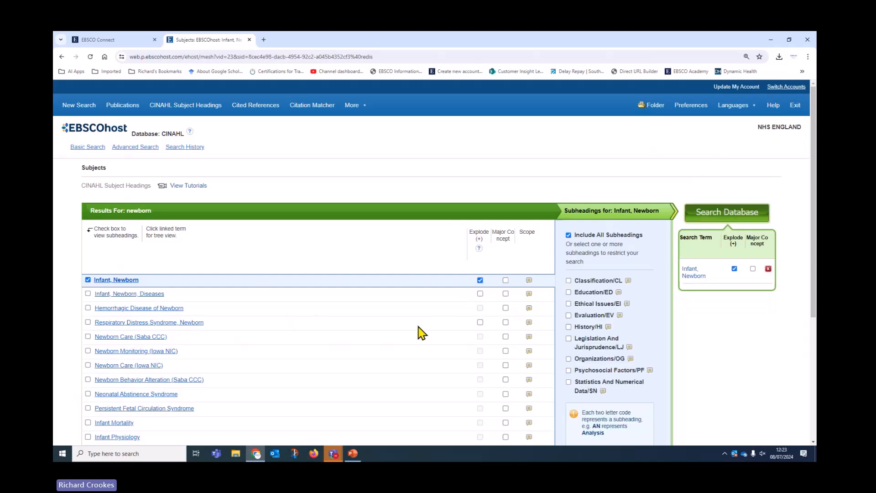
Read the scope note of the Infant, Newborn heading and close it.
{"action": "scroll", "coordinate": [417, 326], "scroll_direction": "down", "scroll_amount": 1}
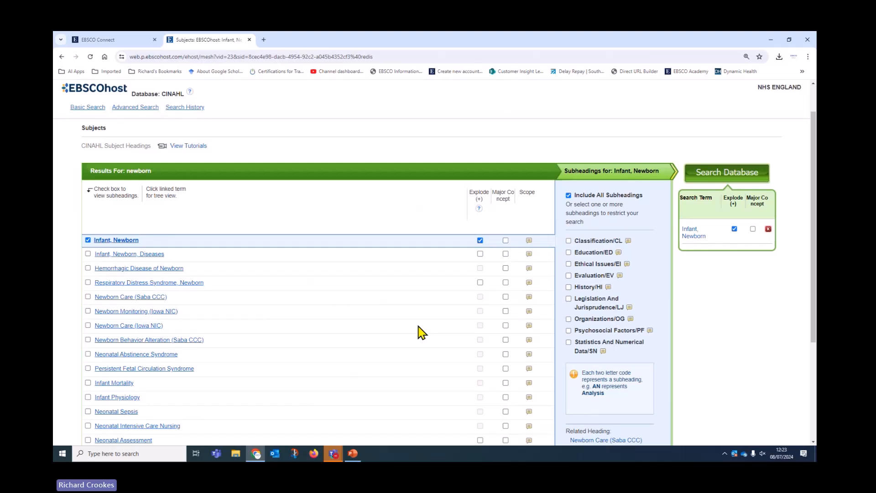
{"action": "scroll", "coordinate": [421, 332], "scroll_direction": "down", "scroll_amount": 1}
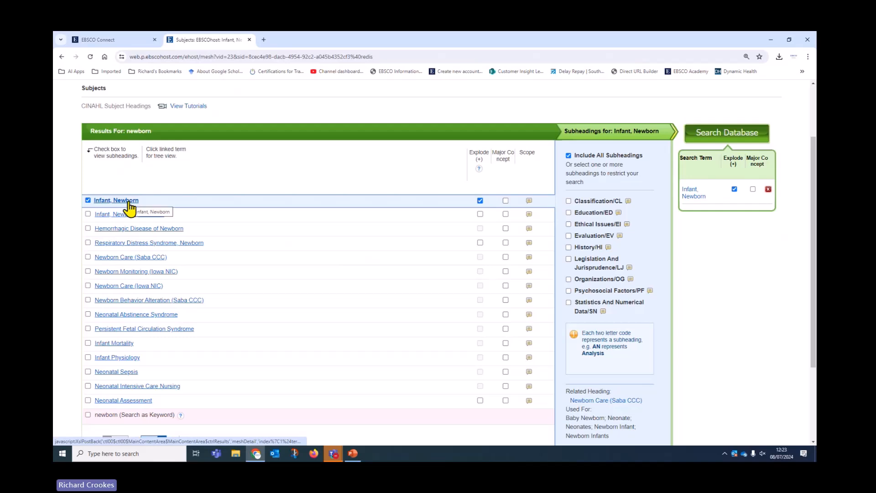
{"action": "left_click", "coordinate": [529, 201]}
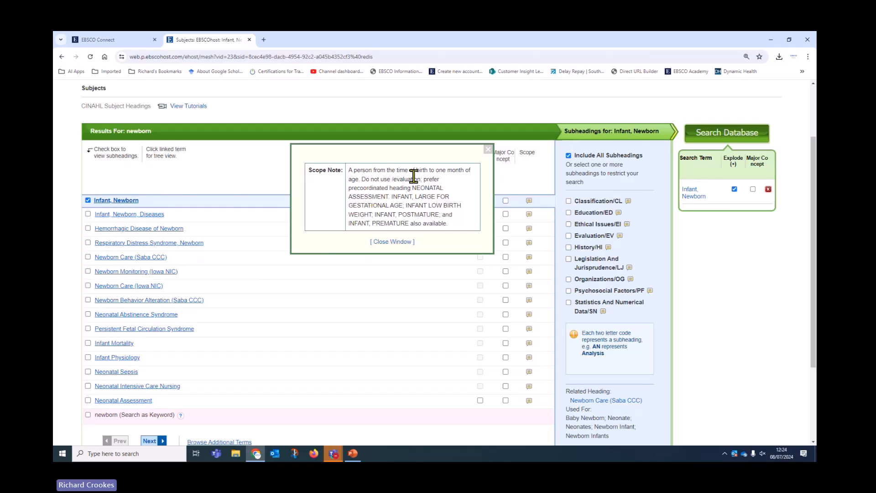
{"action": "left_click_drag", "start_coordinate": [354, 170], "coordinate": [363, 181]}
{"action": "left_click", "coordinate": [488, 149]}
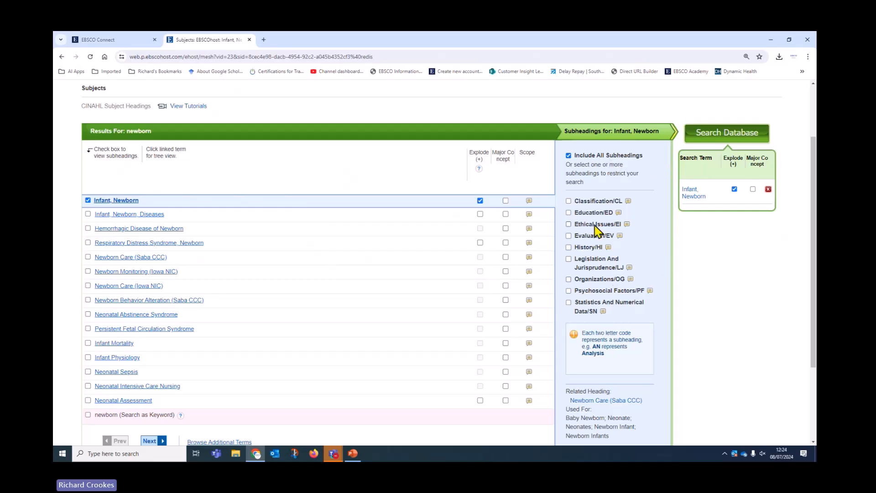
Read the scope note of the Evaluation subheading, and check the related heading and used-for terms of Infant, Newborn.
{"action": "left_click", "coordinate": [620, 236]}
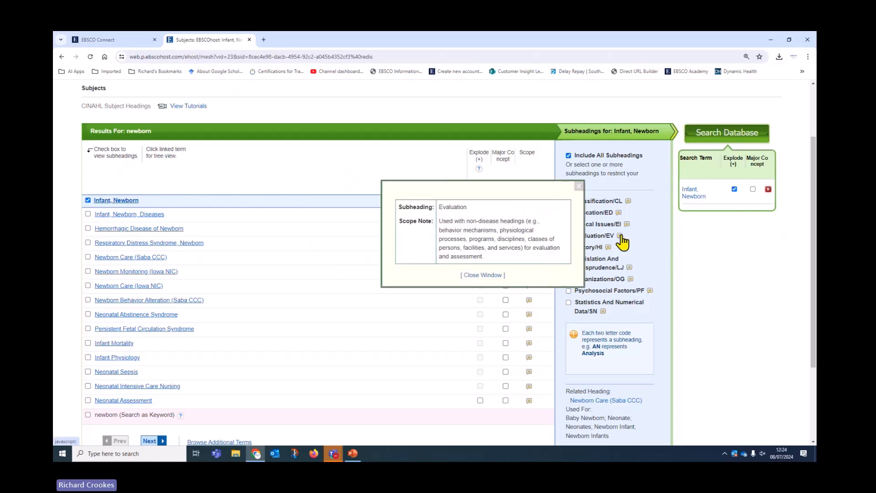
{"action": "left_click", "coordinate": [578, 185]}
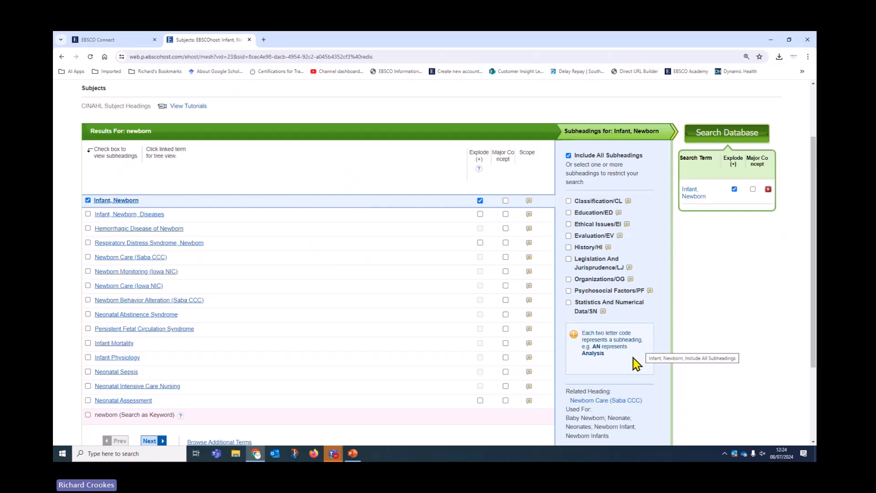
{"action": "scroll", "coordinate": [633, 365], "scroll_direction": "down", "scroll_amount": 2}
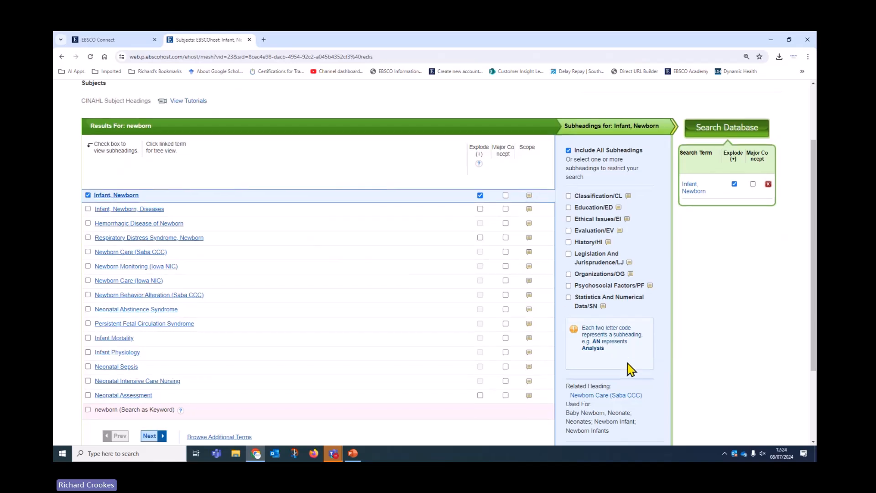
{"action": "scroll", "coordinate": [641, 329], "scroll_direction": "down", "scroll_amount": 1}
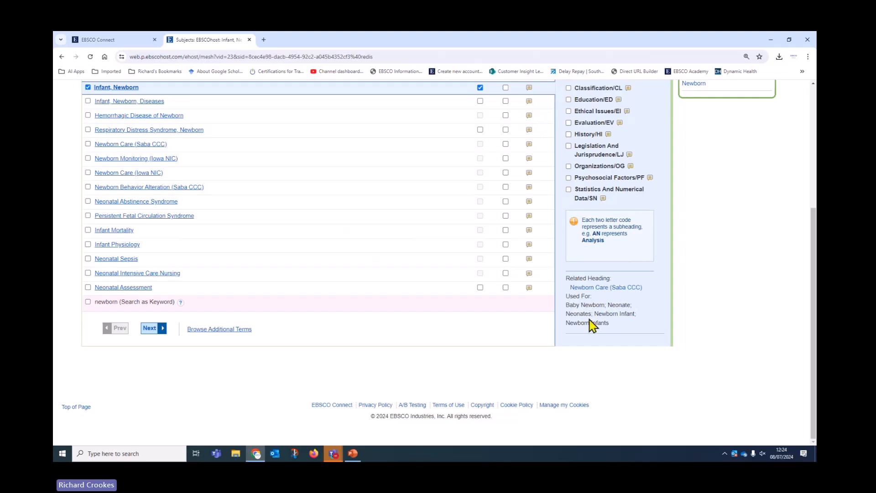
Check the used-for terms of Infant, Newborn, and search the database with the exploded heading and all subheadings included.
{"action": "left_click_drag", "start_coordinate": [566, 304], "coordinate": [623, 328]}
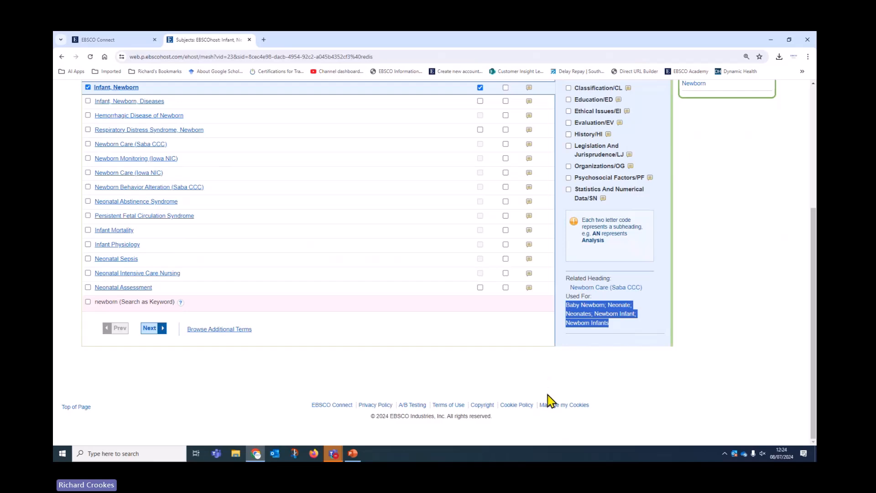
{"action": "scroll", "coordinate": [548, 397], "scroll_direction": "up", "scroll_amount": 3}
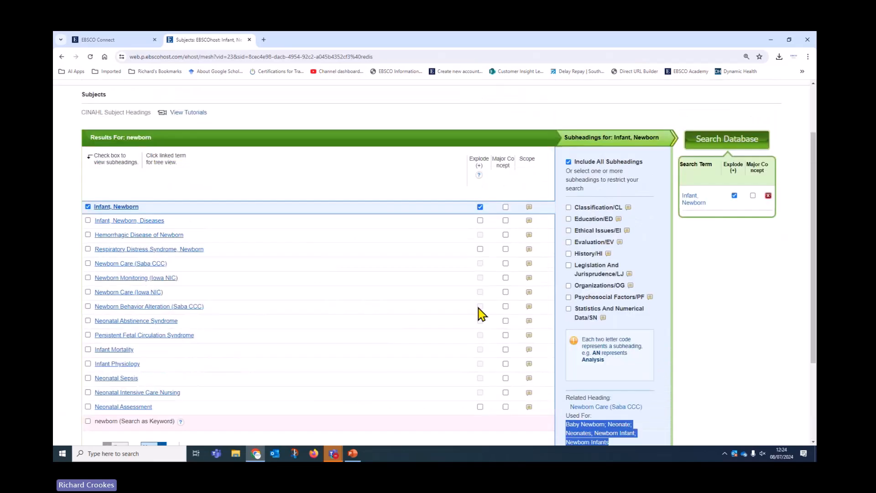
{"action": "left_click", "coordinate": [723, 145]}
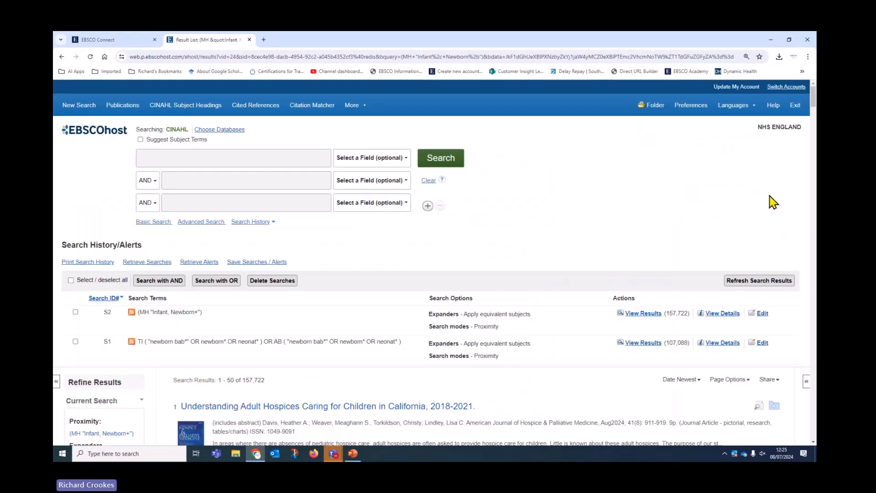
Combine the newborn keyword search S1 and the subject heading search S2 with OR.
{"action": "scroll", "coordinate": [689, 294], "scroll_direction": "down", "scroll_amount": 3}
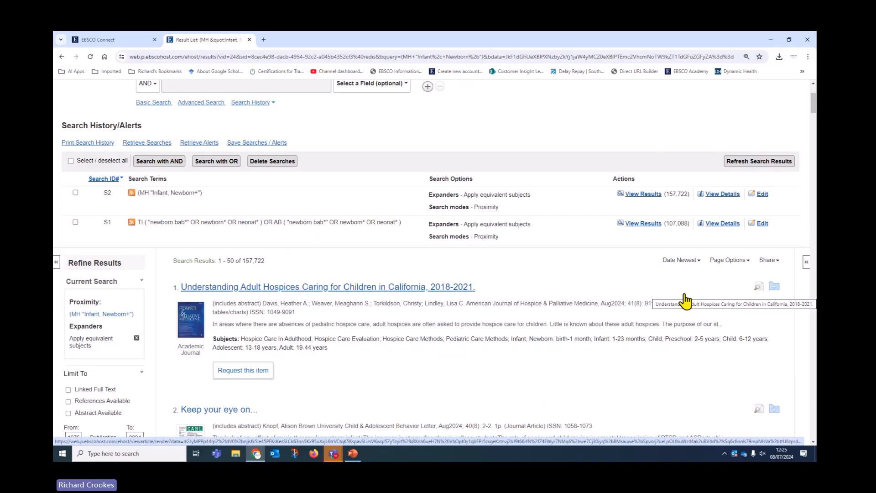
{"action": "left_click", "coordinate": [70, 161]}
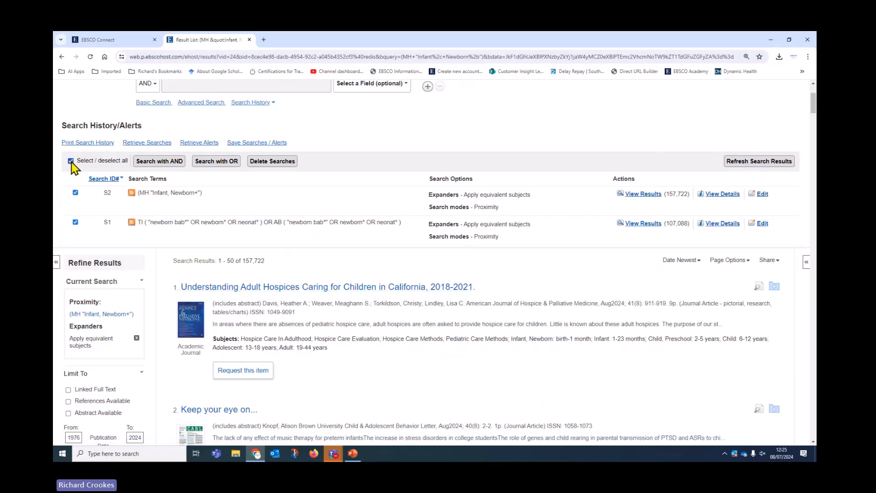
{"action": "left_click", "coordinate": [233, 164]}
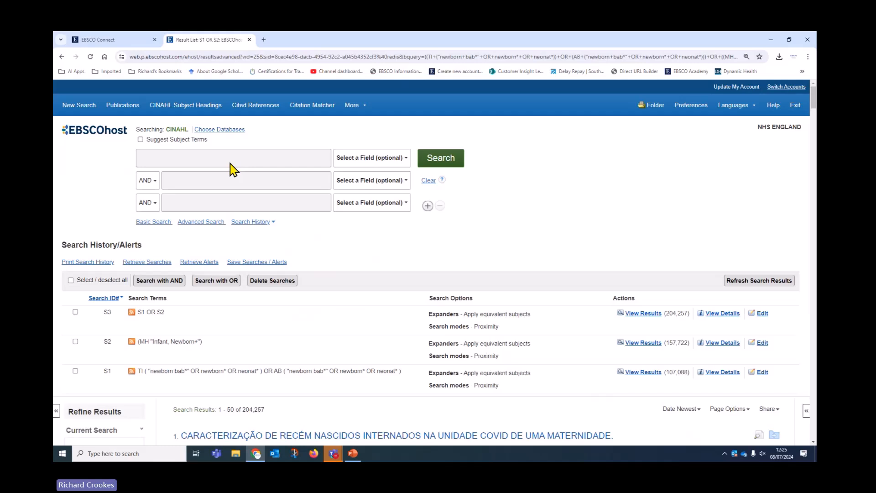
Examine the titles and subjects of the first articles in the combined S1 OR S2 results.
{"action": "scroll", "coordinate": [377, 350], "scroll_direction": "down", "scroll_amount": 1}
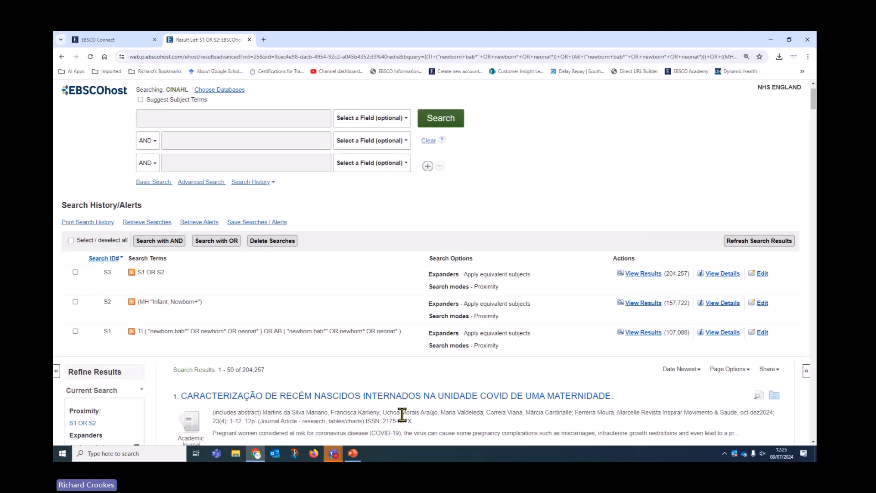
{"action": "scroll", "coordinate": [404, 415], "scroll_direction": "down", "scroll_amount": 2}
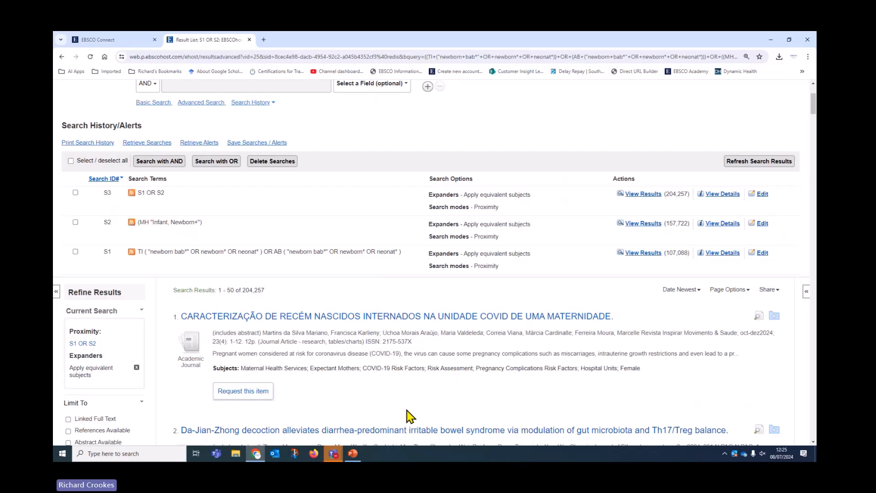
{"action": "scroll", "coordinate": [461, 403], "scroll_direction": "down", "scroll_amount": 3}
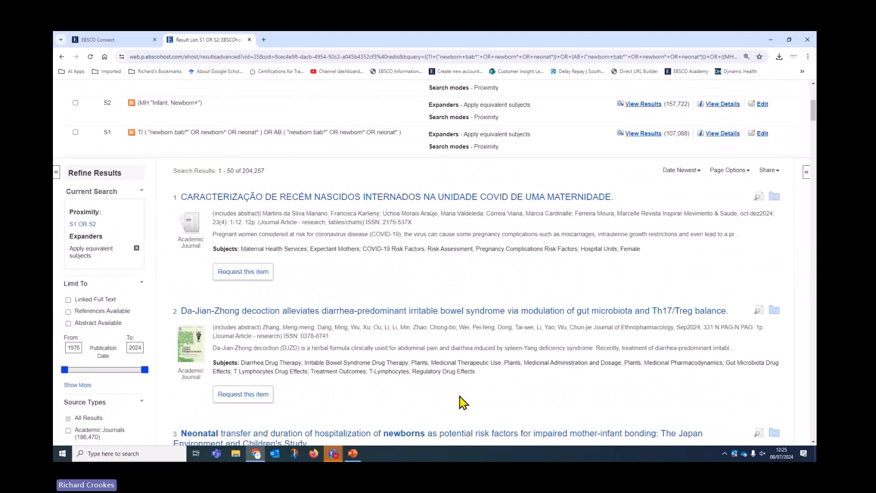
{"action": "scroll", "coordinate": [388, 374], "scroll_direction": "down", "scroll_amount": 2}
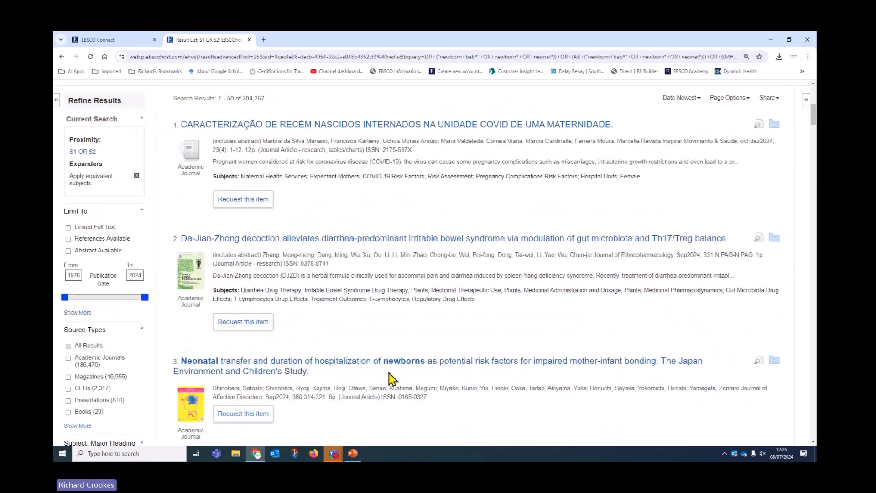
{"action": "scroll", "coordinate": [388, 378], "scroll_direction": "down", "scroll_amount": 2}
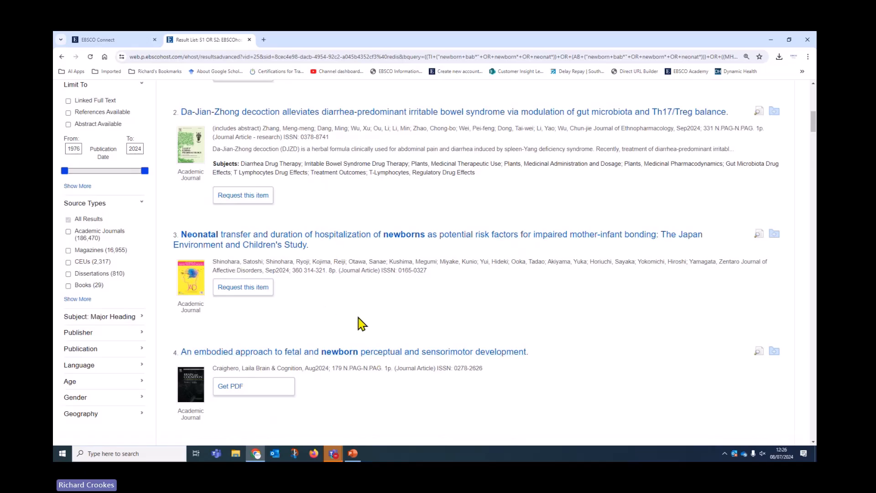
{"action": "scroll", "coordinate": [576, 379], "scroll_direction": "down", "scroll_amount": 2}
{"action": "scroll", "coordinate": [571, 379], "scroll_direction": "down", "scroll_amount": 3}
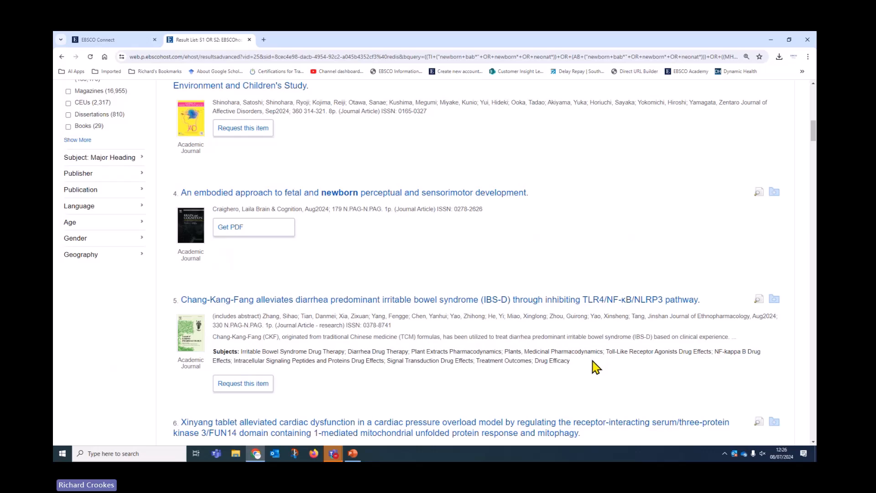
{"action": "scroll", "coordinate": [589, 370], "scroll_direction": "up", "scroll_amount": 3}
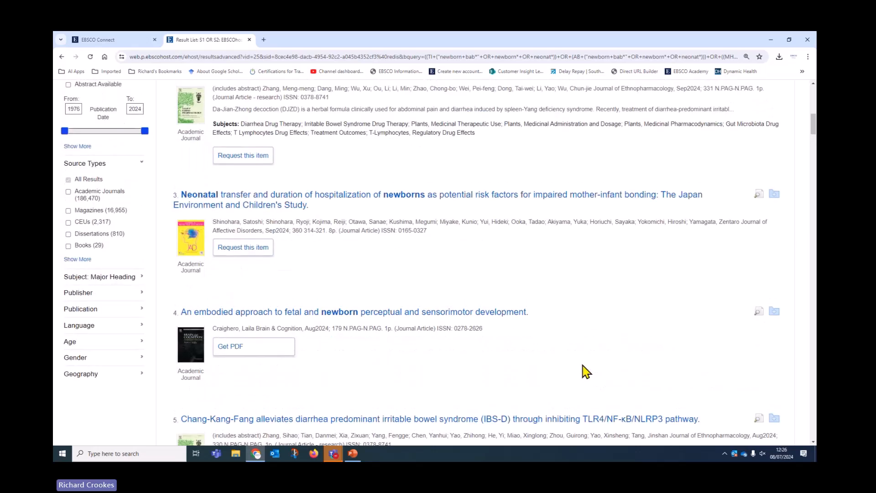
{"action": "scroll", "coordinate": [585, 373], "scroll_direction": "up", "scroll_amount": 1}
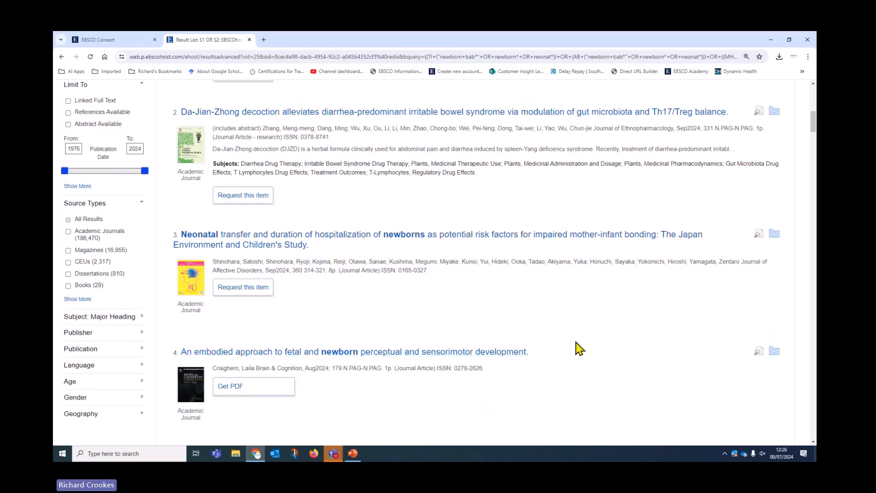
{"action": "scroll", "coordinate": [576, 349], "scroll_direction": "up", "scroll_amount": 1}
{"action": "scroll", "coordinate": [577, 360], "scroll_direction": "up", "scroll_amount": 10}
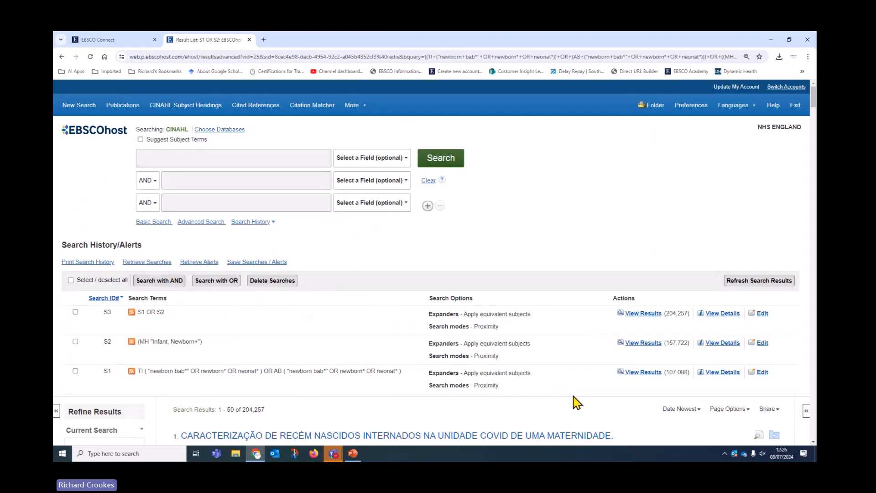
Reorder the search history by search ID so that the earliest search, S1, comes first.
{"action": "scroll", "coordinate": [577, 401], "scroll_direction": "down", "scroll_amount": 1}
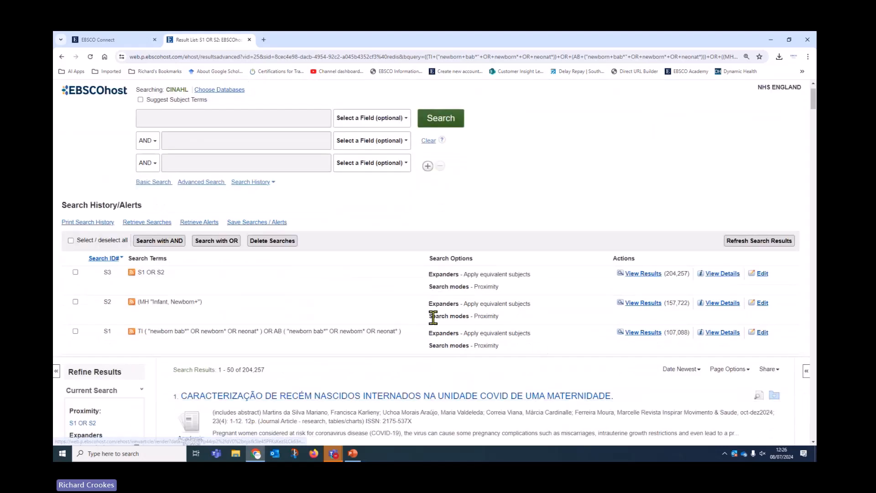
{"action": "scroll", "coordinate": [434, 325], "scroll_direction": "down", "scroll_amount": 2}
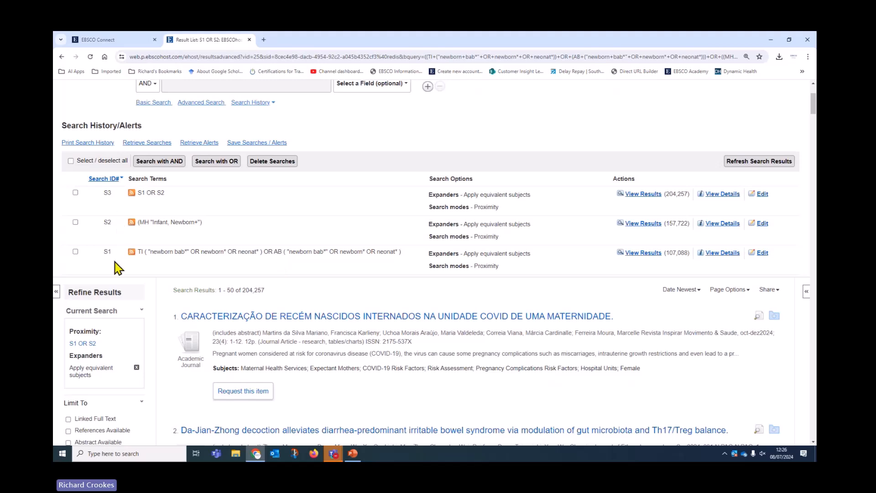
{"action": "scroll", "coordinate": [143, 431], "scroll_direction": "up", "scroll_amount": 3}
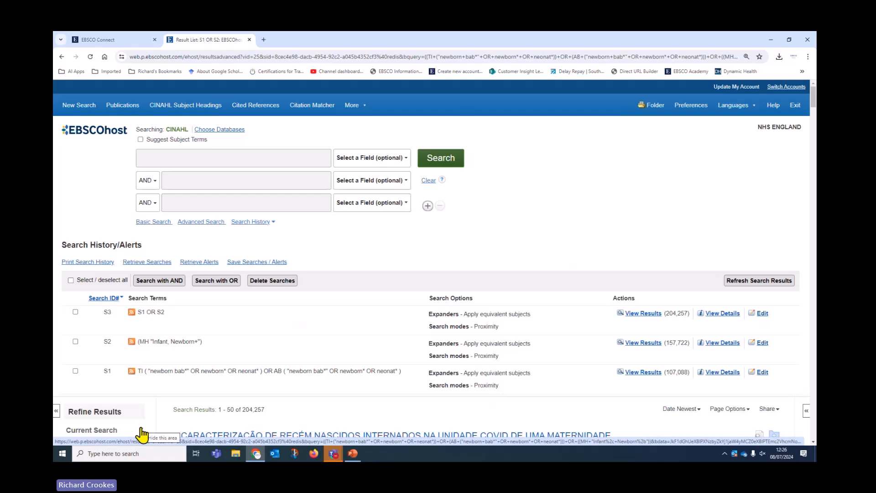
{"action": "scroll", "coordinate": [141, 434], "scroll_direction": "down", "scroll_amount": 1}
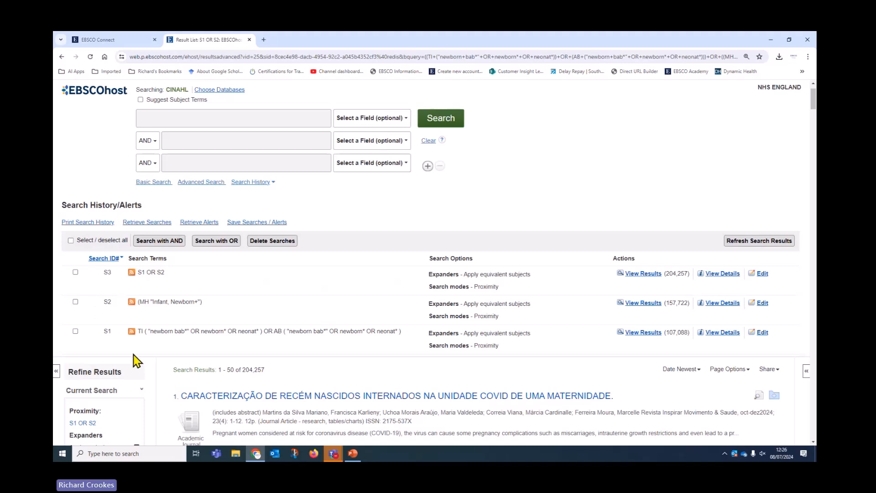
{"action": "left_click", "coordinate": [112, 265]}
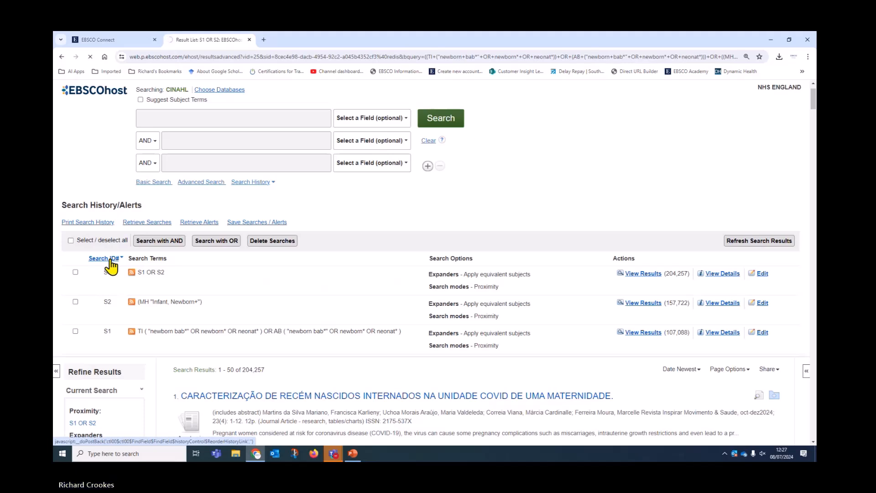
{"action": "scroll", "coordinate": [433, 378], "scroll_direction": "down", "scroll_amount": 2}
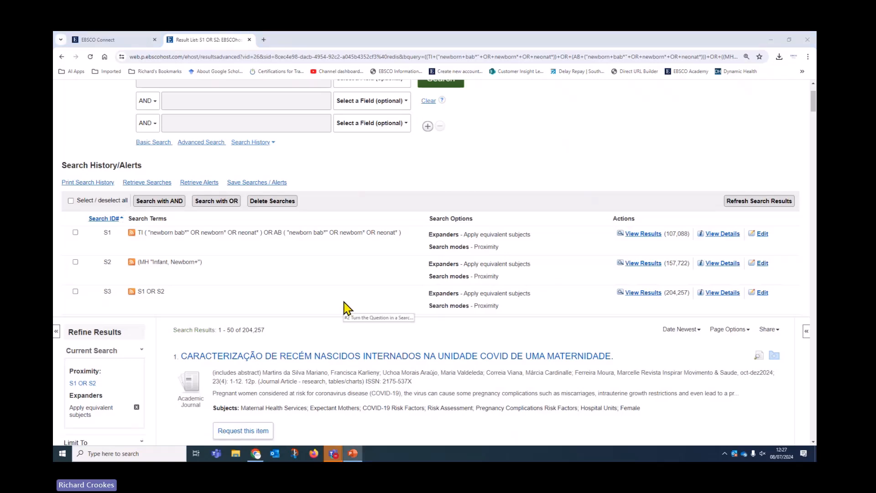
Enter the keywords waterbirth OR birth n2 water OR "underwater birth" OR as the start of a new search line.
{"action": "scroll", "coordinate": [348, 304], "scroll_direction": "up", "scroll_amount": 3}
{"action": "left_click", "coordinate": [146, 158]}
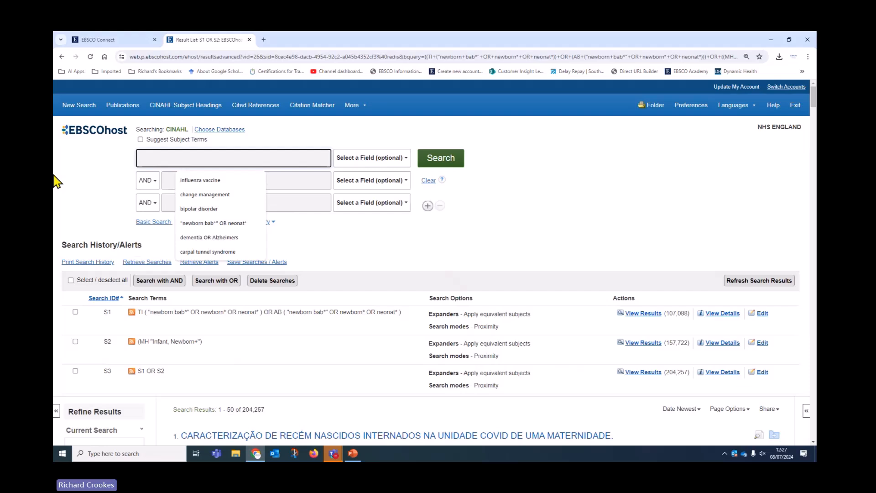
{"action": "type", "text": "wat"}
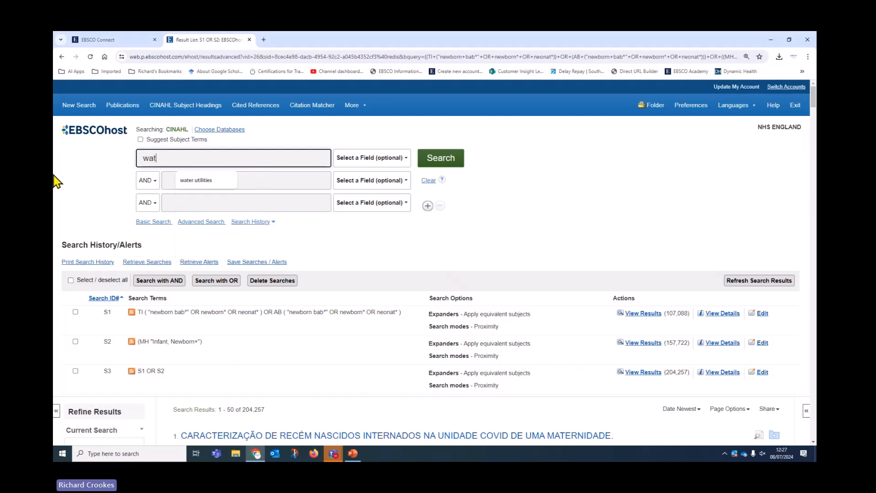
{"action": "type", "text": "erbi"}
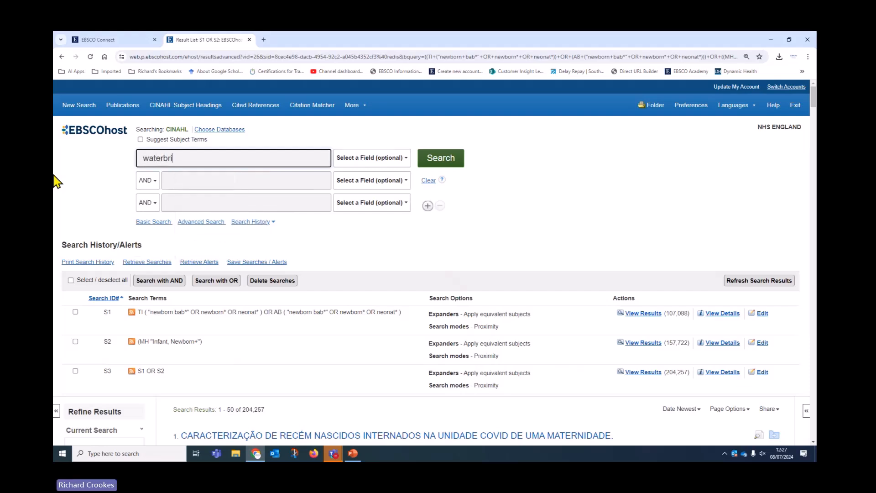
{"action": "type", "text": "rth OR"}
{"action": "type", "text": "birth "}
{"action": "type", "text": "n22 water"}
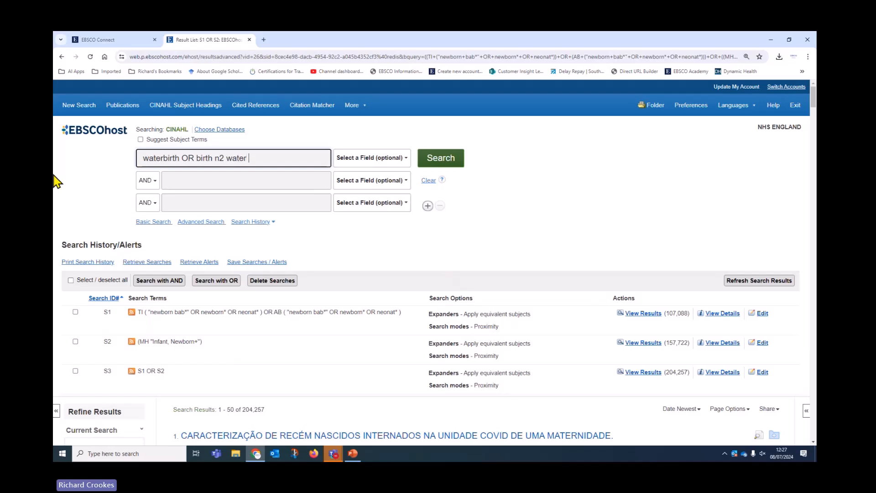
{"action": "type", "text": " OR"}
{"action": "key", "text": "BackSpace"}
{"action": "key", "text": "BackSpace"}
{"action": "type", "text": "\"underwater bre"}
{"action": "type", "text": "th\" OR"}
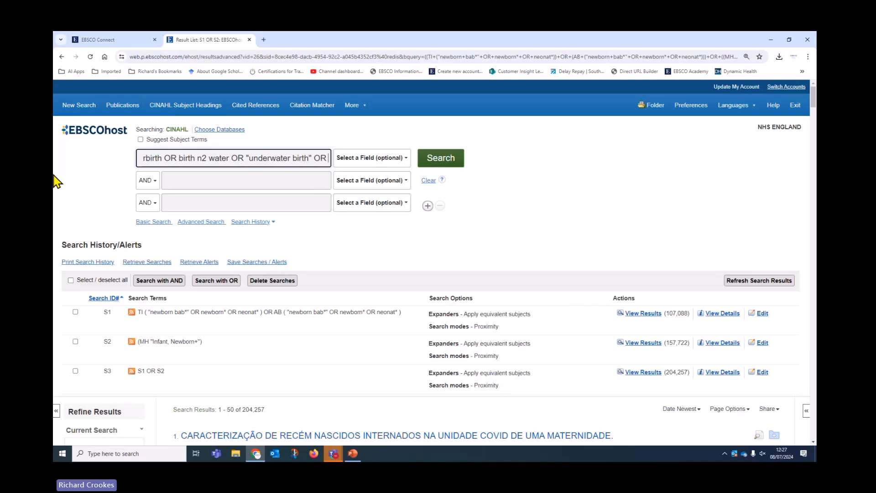
Extend the water birth keyword line with birth* pool OR "water birth".
{"action": "type", "text": " B"}
{"action": "key", "text": "BackSpace"}
{"action": "type", "text": "birth*"}
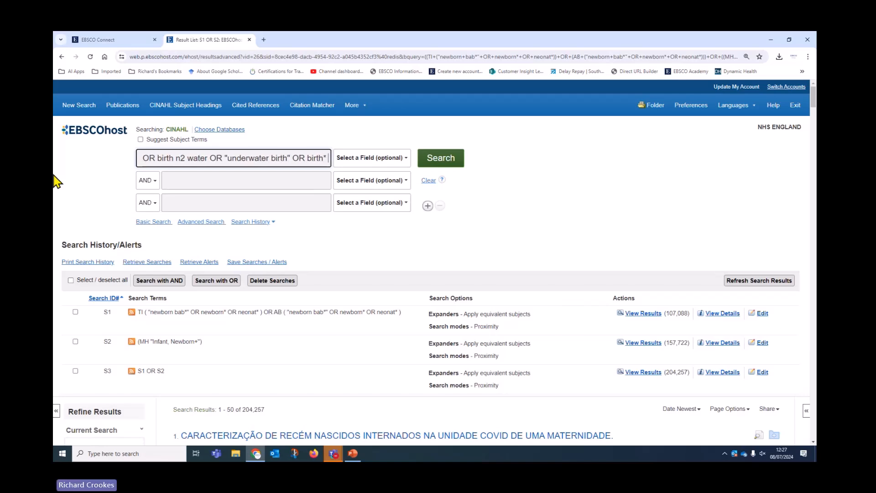
{"action": "type", "text": " pool"}
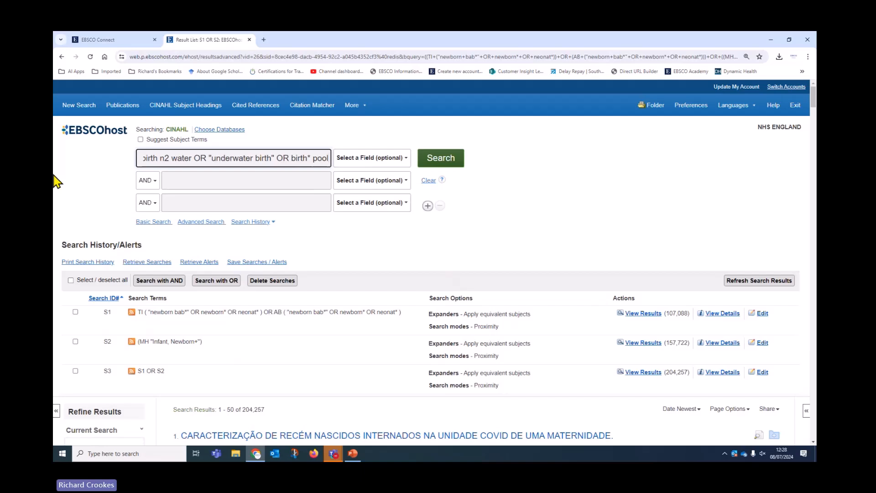
{"action": "type", "text": "OR \""}
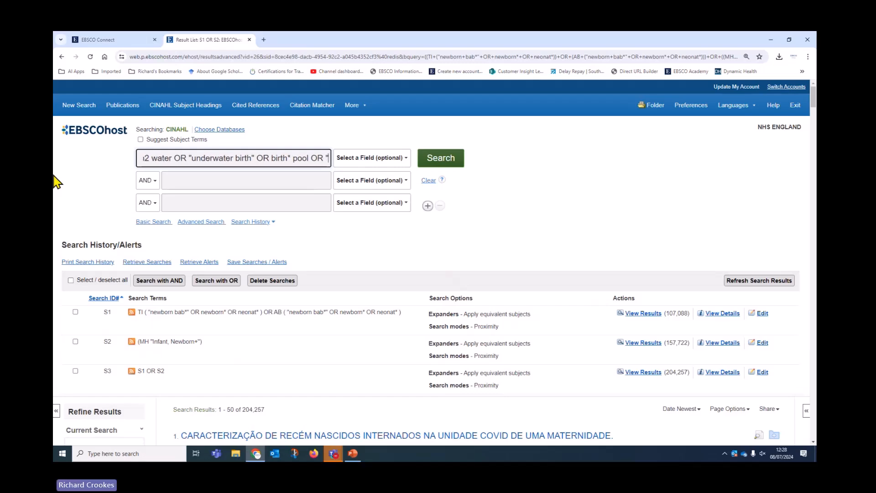
{"action": "type", "text": "wart"}
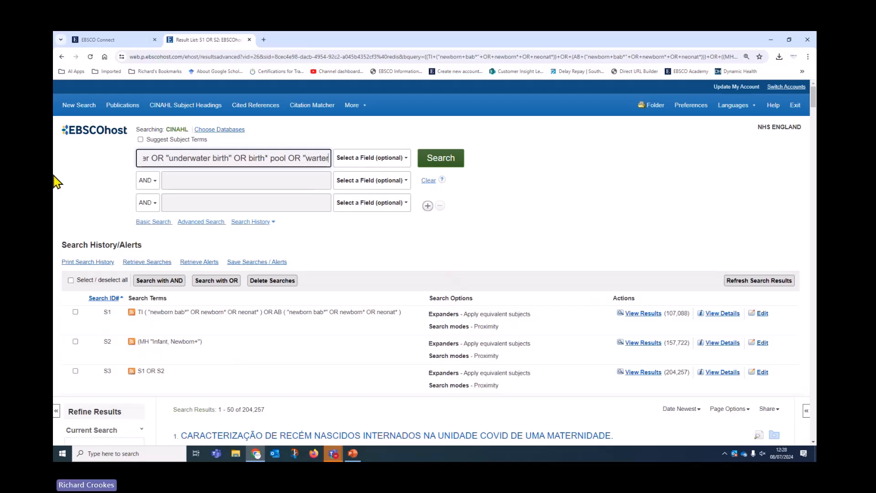
{"action": "type", "text": "er"}
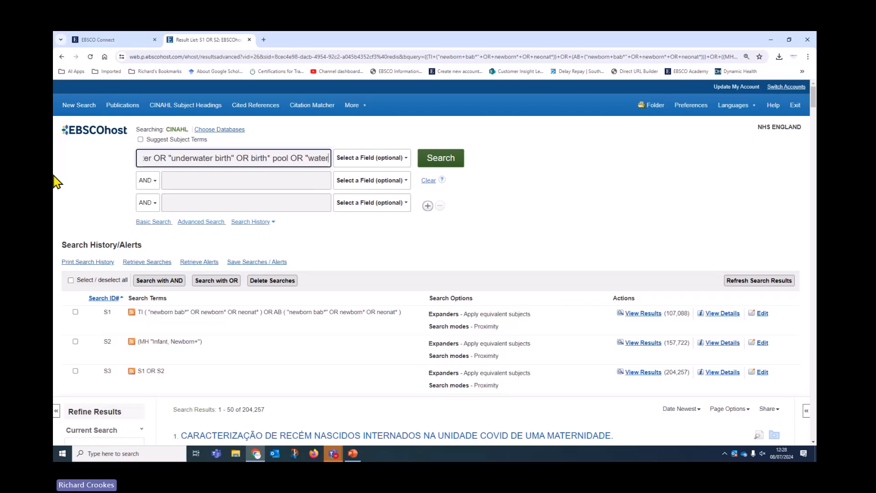
{"action": "type", "text": " birth\""}
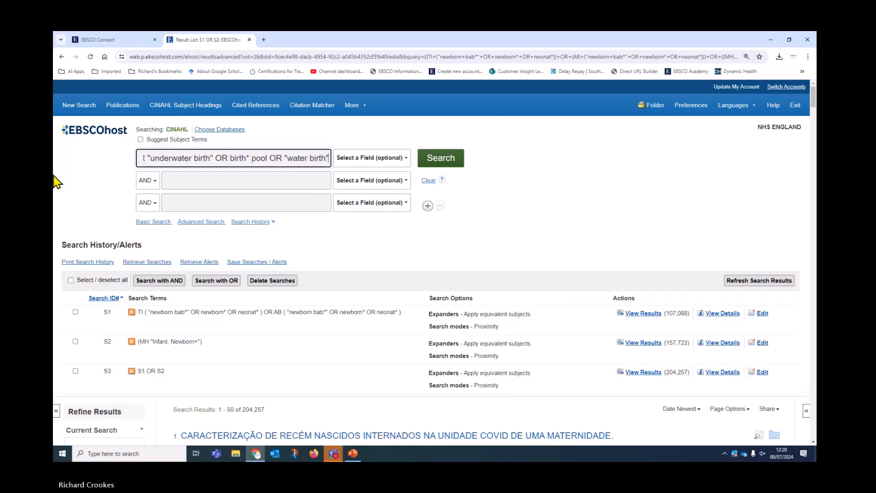
Restrict the water birth keyword line to the TI Title field and set the second search line to AB Abstract.
{"action": "left_click", "coordinate": [358, 159]}
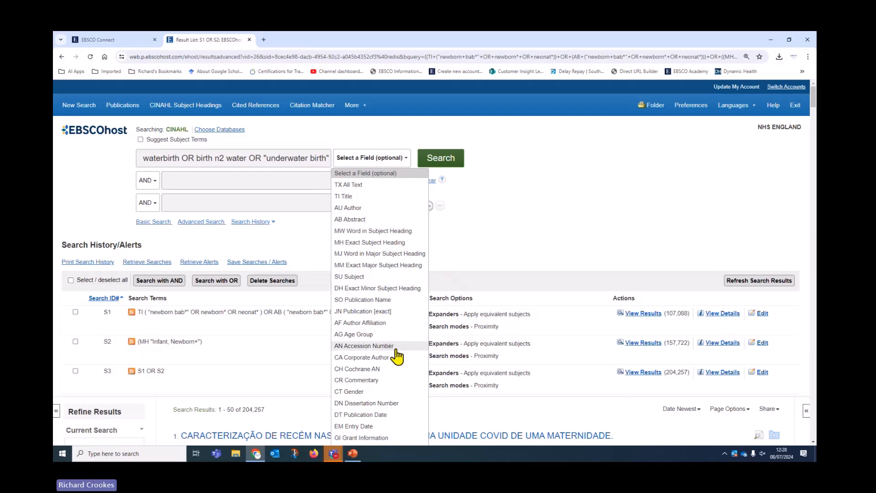
{"action": "scroll", "coordinate": [403, 379], "scroll_direction": "down", "scroll_amount": 4}
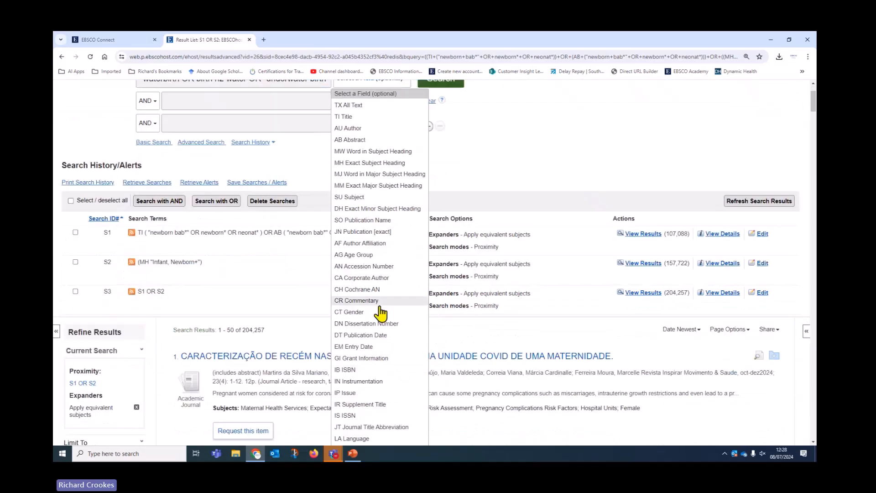
{"action": "scroll", "coordinate": [390, 310], "scroll_direction": "down", "scroll_amount": 4}
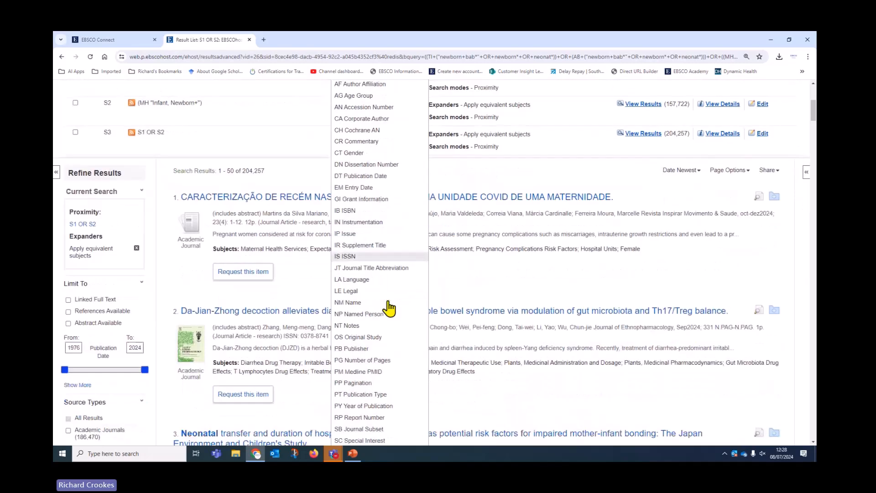
{"action": "scroll", "coordinate": [389, 309], "scroll_direction": "up", "scroll_amount": 6}
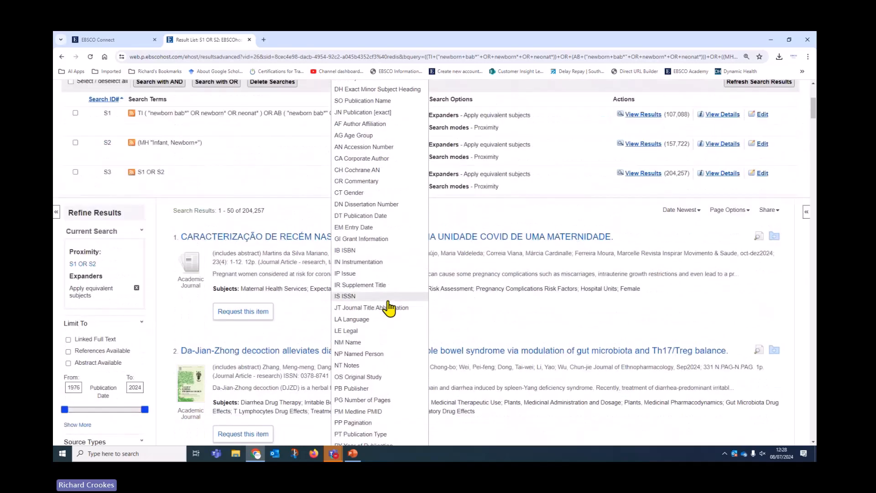
{"action": "scroll", "coordinate": [391, 309], "scroll_direction": "up", "scroll_amount": 2}
{"action": "left_click", "coordinate": [345, 198]}
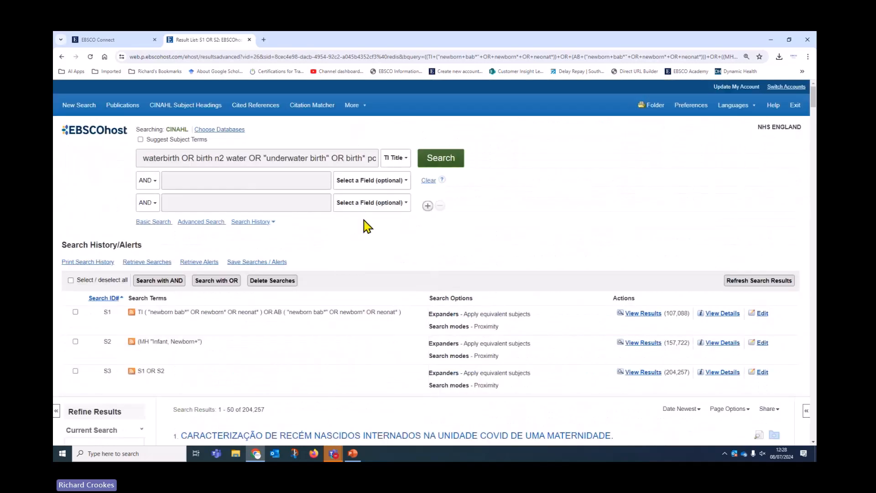
{"action": "left_click", "coordinate": [379, 183]}
{"action": "left_click", "coordinate": [361, 246]}
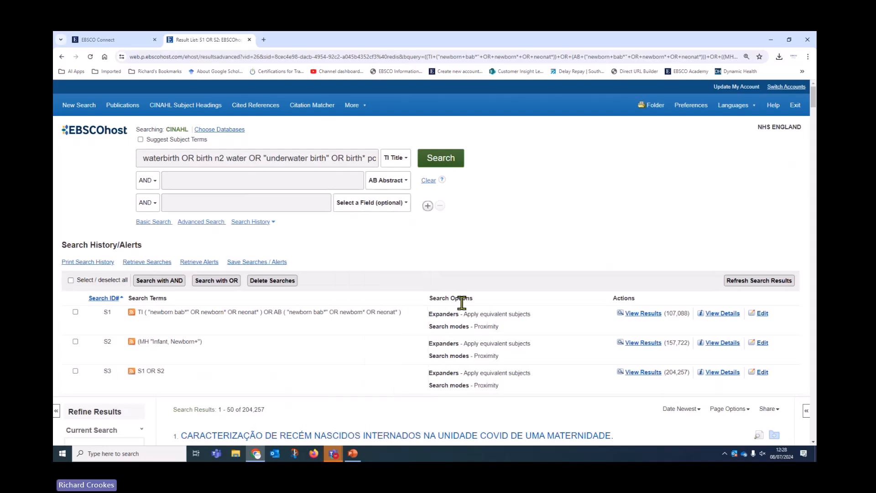
Copy the water birth keywords into the abstract line and combine it with the title line using OR.
{"action": "left_click", "coordinate": [286, 155]}
{"action": "triple_click", "coordinate": [286, 155]}
{"action": "right_click", "coordinate": [285, 154]}
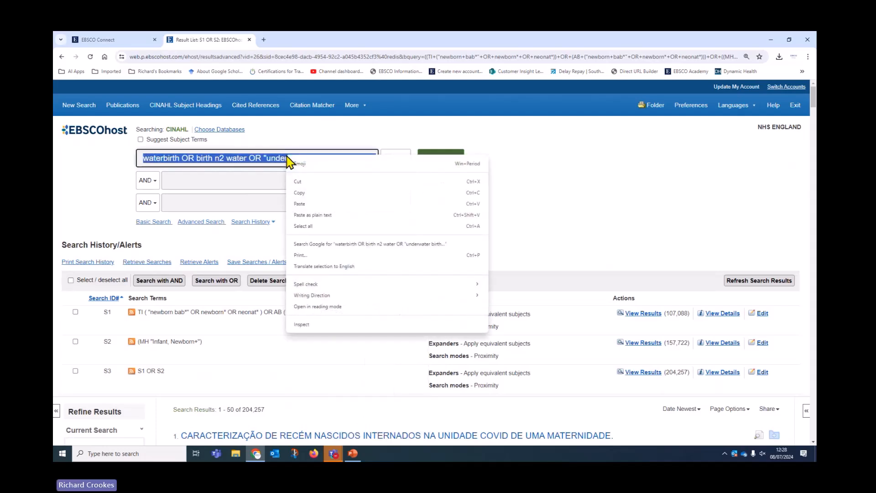
{"action": "left_click", "coordinate": [302, 196]}
{"action": "left_click", "coordinate": [243, 180]}
{"action": "right_click", "coordinate": [243, 181]}
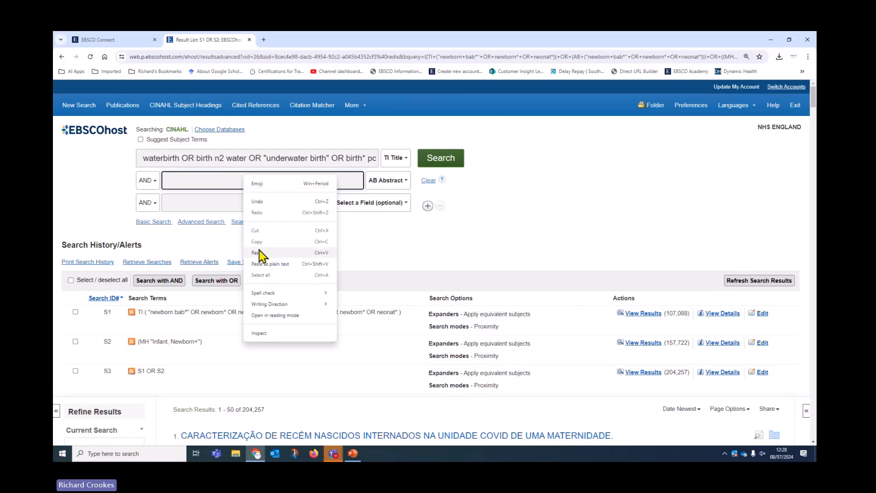
{"action": "left_click", "coordinate": [262, 256]}
{"action": "left_click", "coordinate": [145, 181]}
{"action": "left_click", "coordinate": [143, 212]}
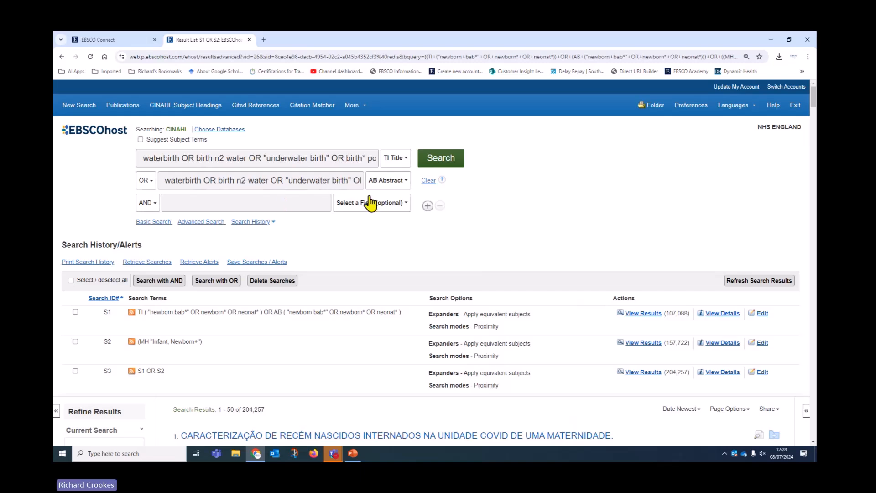
Try to complete "underwater" in the abstract line by adding "derwater", and run the title-or-abstract water birth keyword search.
{"action": "left_click_drag", "start_coordinate": [330, 183], "coordinate": [370, 185]}
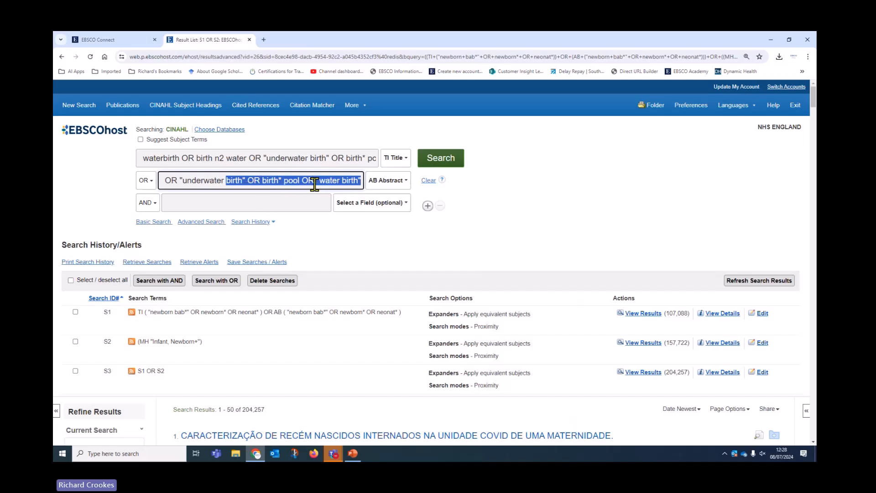
{"action": "left_click_drag", "start_coordinate": [347, 181], "coordinate": [195, 182]}
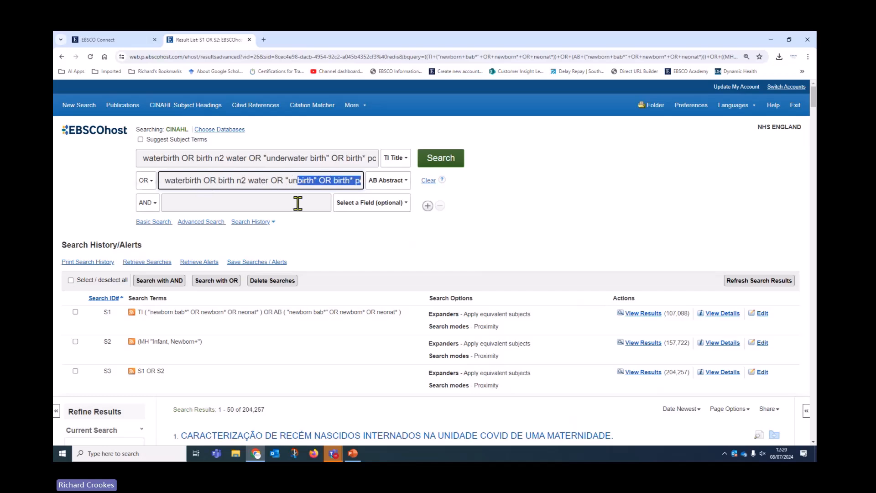
{"action": "left_click", "coordinate": [297, 180]}
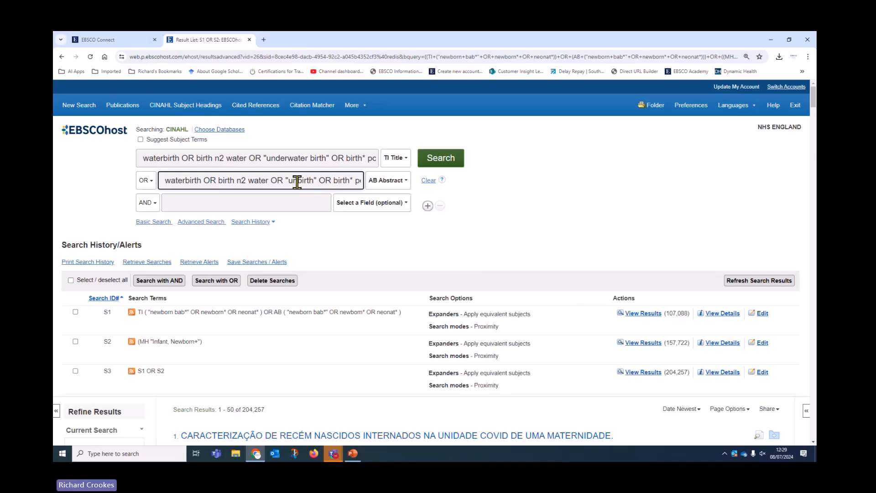
{"action": "type", "text": "derwater"}
{"action": "left_click", "coordinate": [441, 159]}
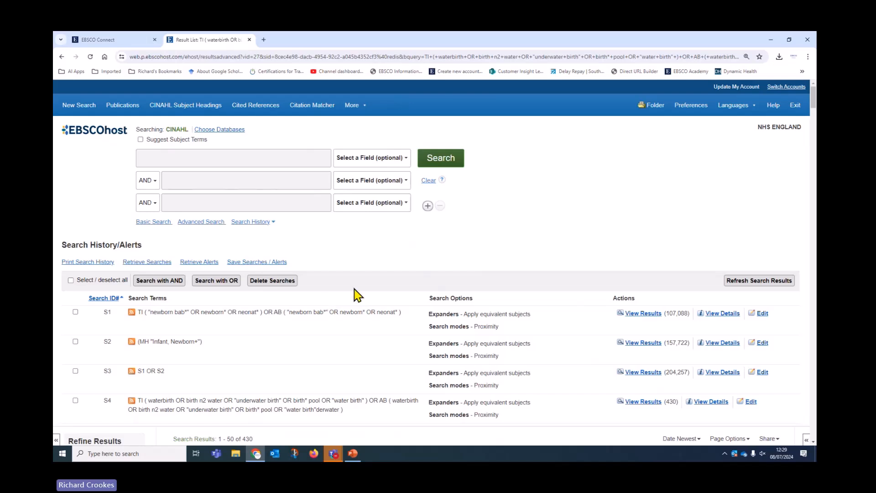
Edit search S4 to remove the stray "derwater" after "water birth" in the abstract terms, and save the corrected search.
{"action": "scroll", "coordinate": [413, 297], "scroll_direction": "down", "scroll_amount": 2}
{"action": "scroll", "coordinate": [413, 299], "scroll_direction": "down", "scroll_amount": 1}
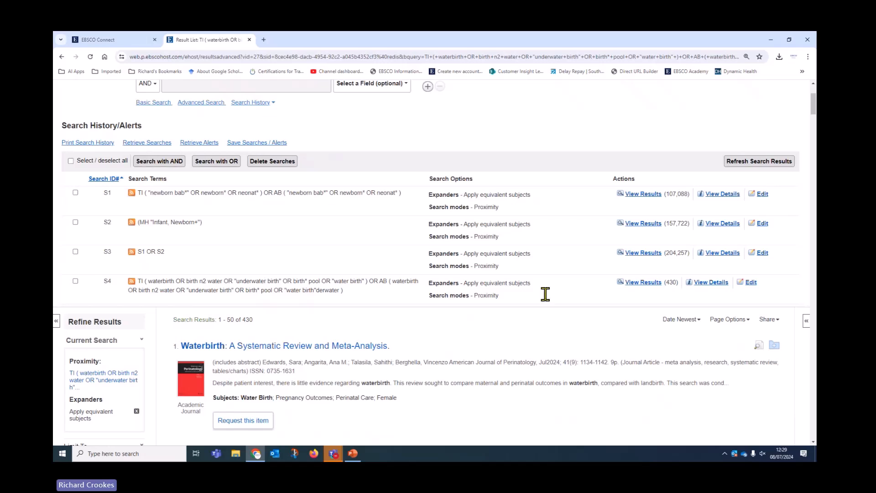
{"action": "left_click", "coordinate": [751, 282]}
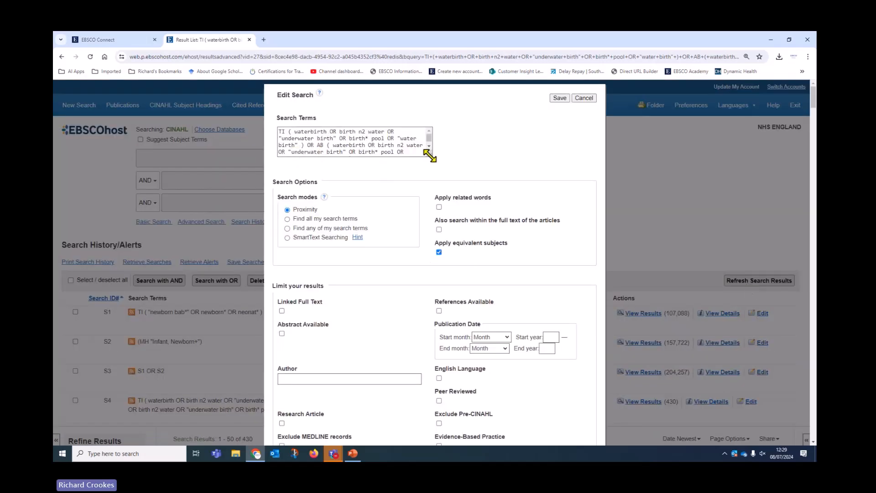
{"action": "left_click_drag", "start_coordinate": [429, 155], "coordinate": [441, 171]}
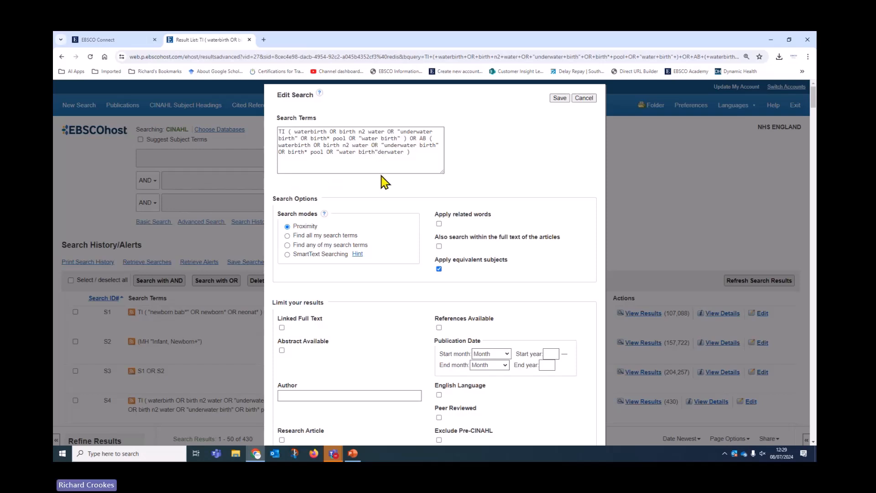
{"action": "left_click", "coordinate": [378, 145]}
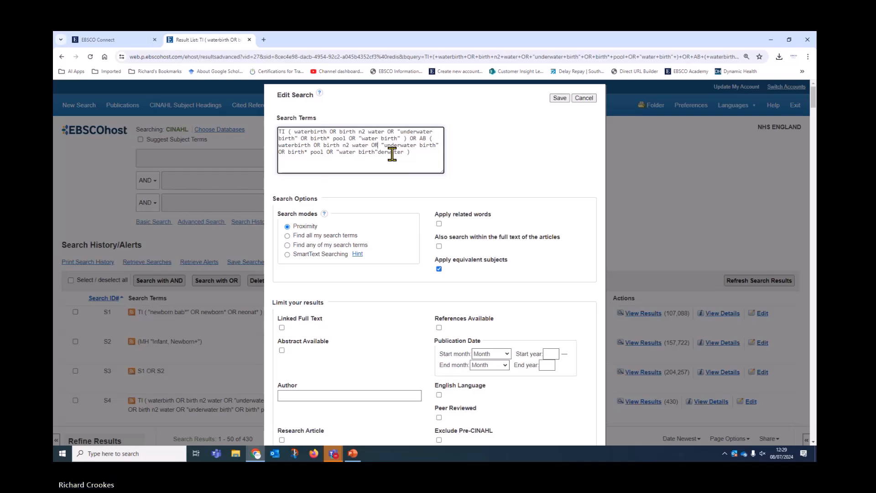
{"action": "key", "text": "Delete"}
{"action": "key", "text": "Delete"}
{"action": "key", "text": "Delete"}
{"action": "key", "text": "Delete"}
{"action": "key", "text": "Delete"}
{"action": "key", "text": "Delete"}
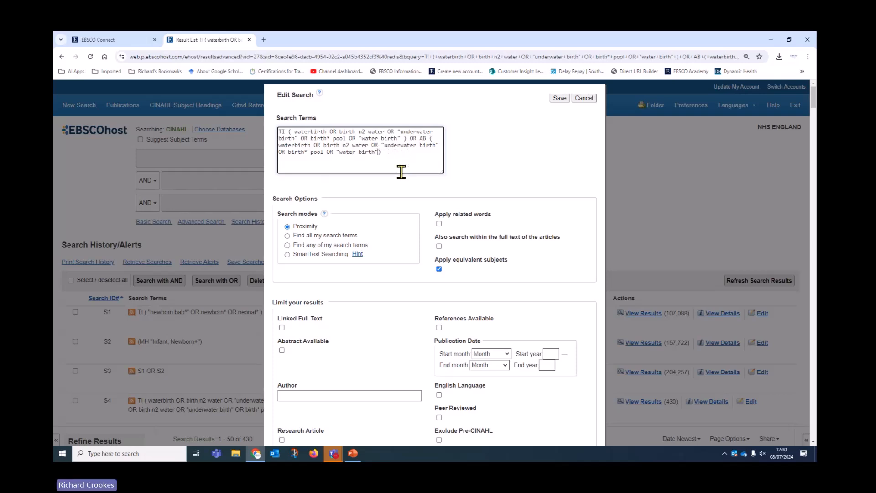
{"action": "left_click", "coordinate": [561, 99]}
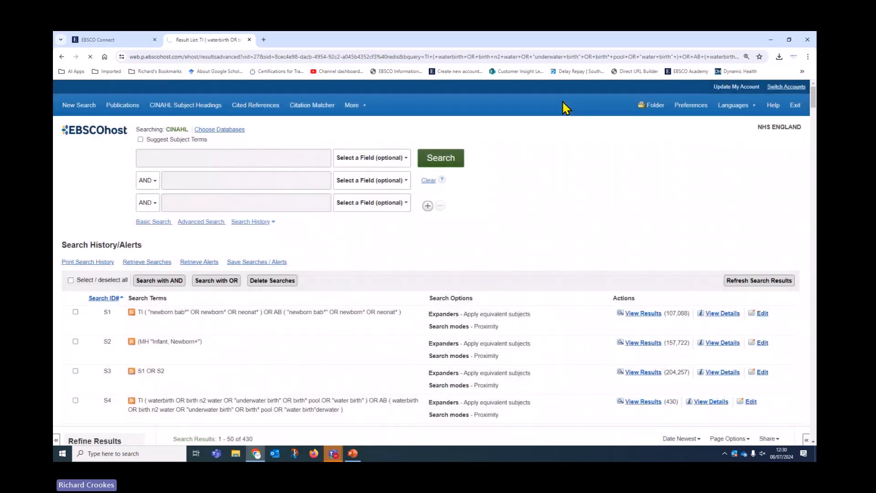
Look up waterbirth among the CINAHL subject headings with subject term suggestions turned on.
{"action": "scroll", "coordinate": [516, 256], "scroll_direction": "down", "scroll_amount": 1}
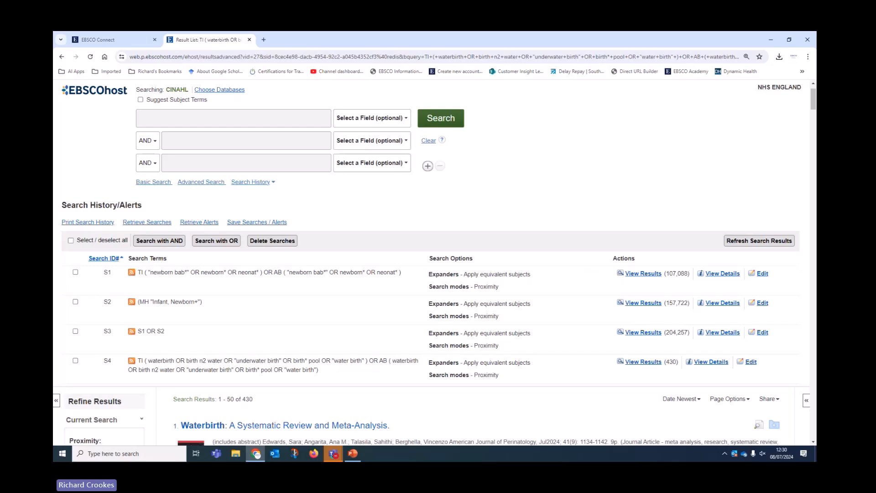
{"action": "scroll", "coordinate": [521, 267], "scroll_direction": "up", "scroll_amount": 1}
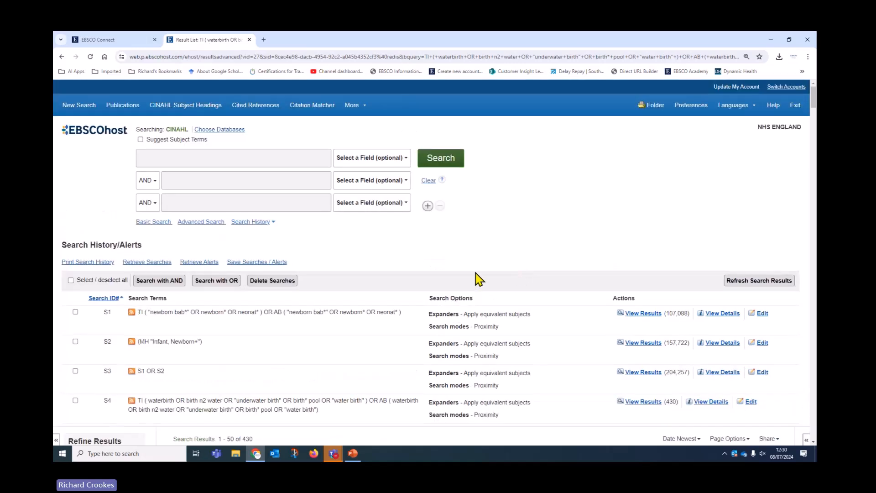
{"action": "left_click", "coordinate": [144, 158]}
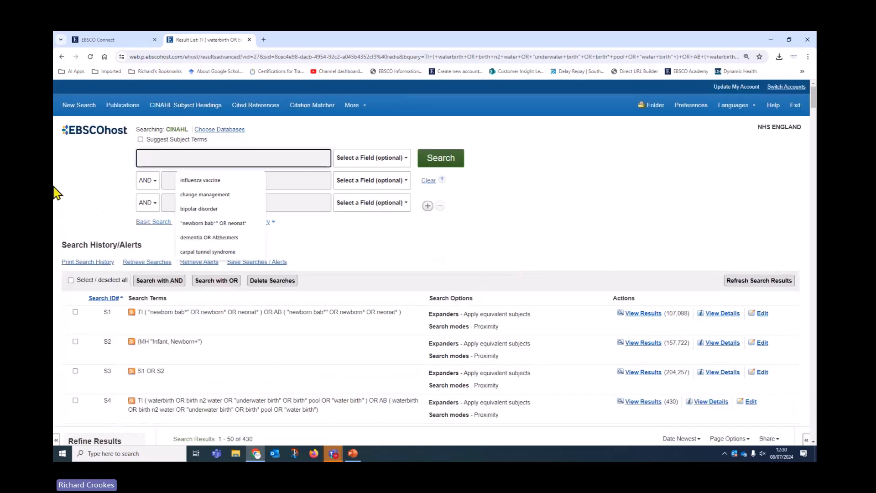
{"action": "type", "text": "waterbirth"}
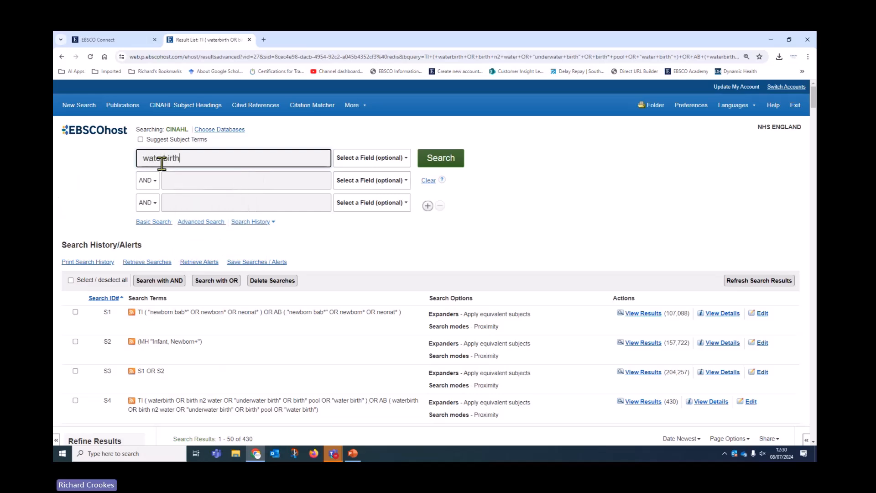
{"action": "left_click", "coordinate": [141, 139]}
{"action": "left_click", "coordinate": [441, 162]}
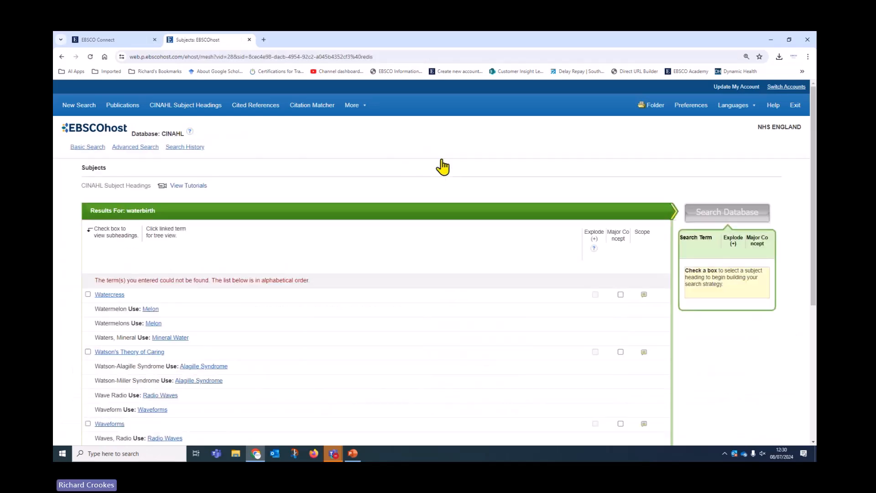
{"action": "scroll", "coordinate": [557, 206], "scroll_direction": "down", "scroll_amount": 2}
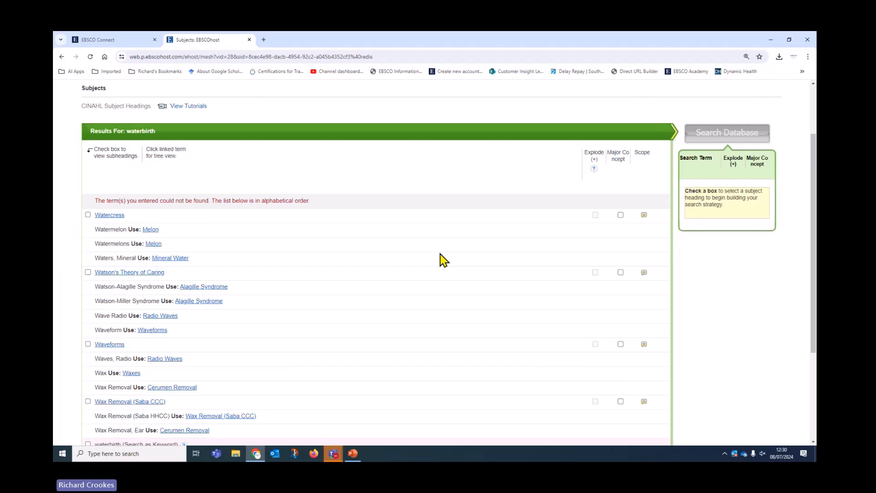
{"action": "scroll", "coordinate": [458, 254], "scroll_direction": "down", "scroll_amount": 2}
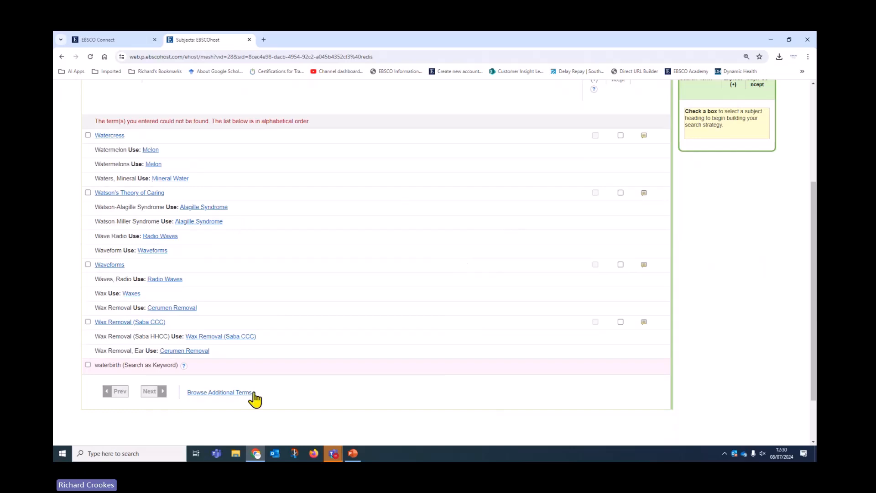
Browse additional subject headings for water birth and select the Water Birth heading with all its subheadings.
{"action": "left_click", "coordinate": [223, 397]}
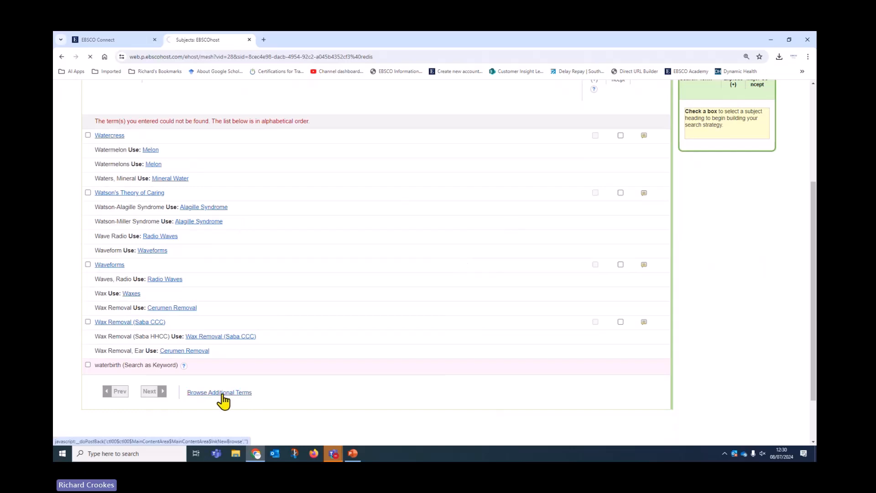
{"action": "left_click", "coordinate": [97, 199]}
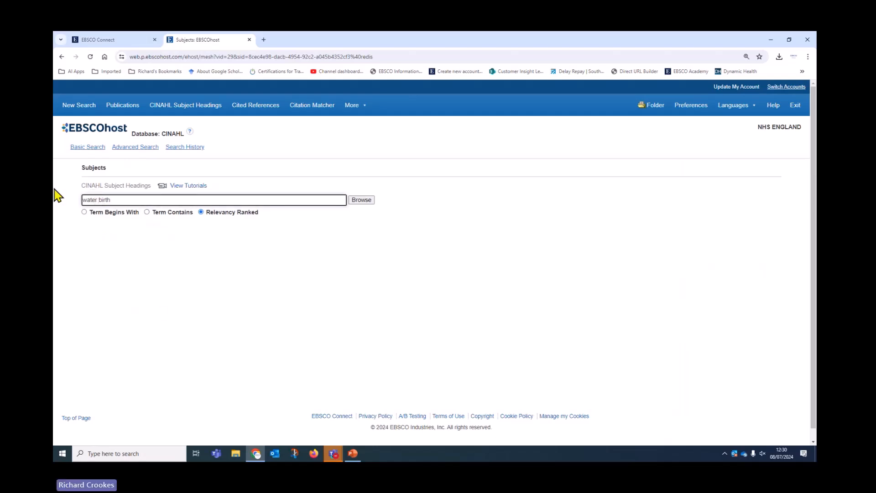
{"action": "left_click", "coordinate": [363, 201]}
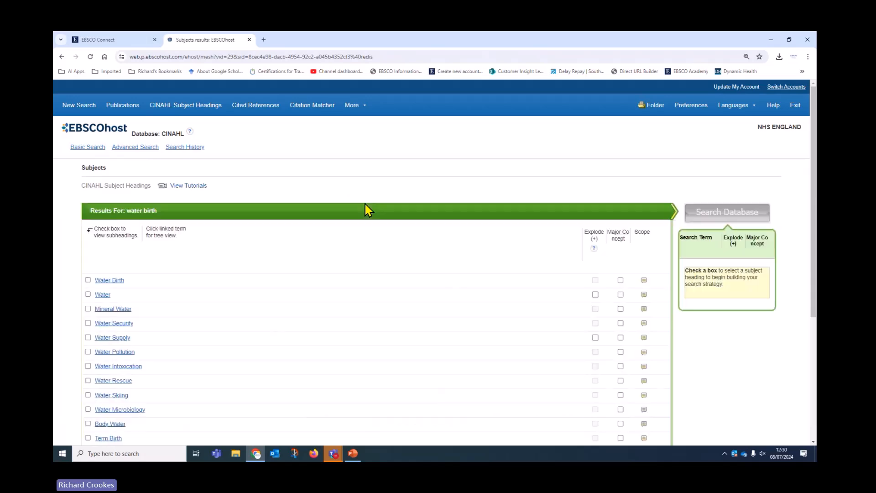
{"action": "scroll", "coordinate": [367, 277], "scroll_direction": "down", "scroll_amount": 2}
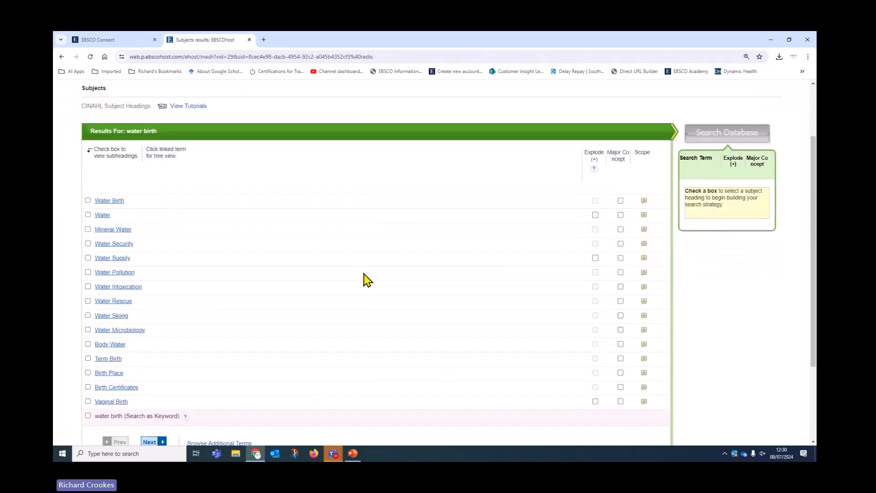
{"action": "left_click", "coordinate": [88, 200]}
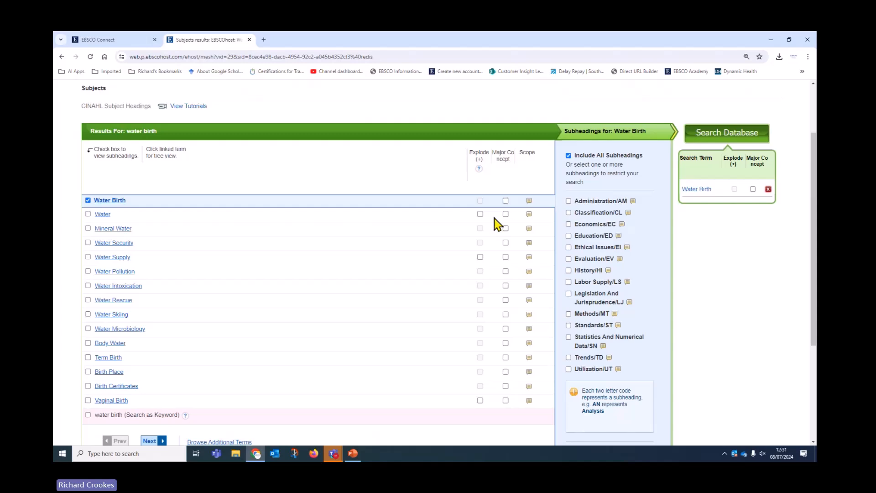
Read the scope note and history notes of the Water Birth subject heading.
{"action": "left_click", "coordinate": [528, 201]}
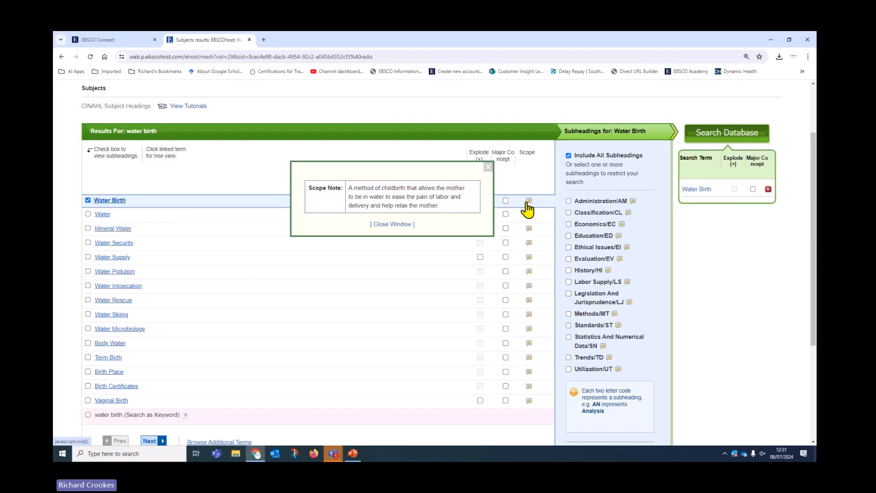
{"action": "left_click", "coordinate": [488, 167]}
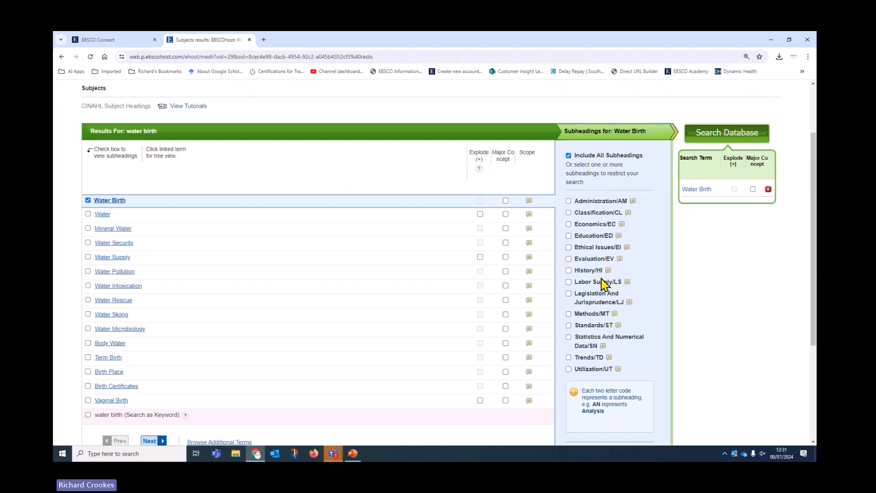
{"action": "scroll", "coordinate": [603, 284], "scroll_direction": "down", "scroll_amount": 3}
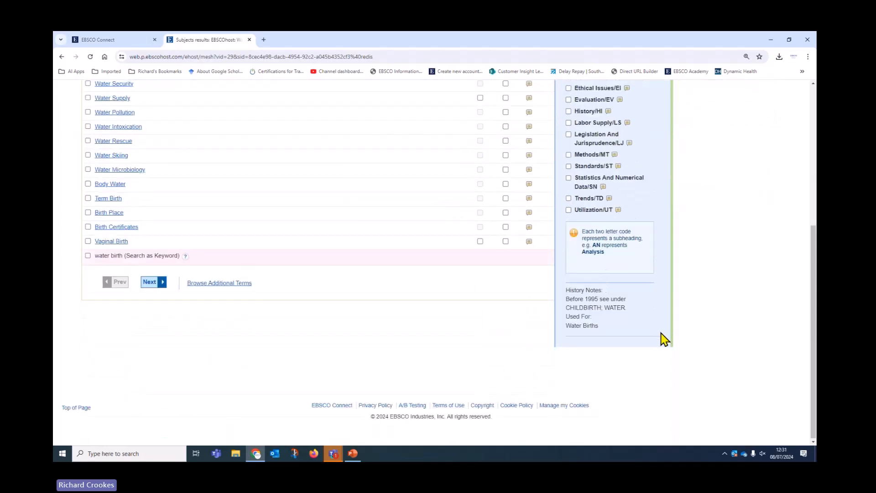
{"action": "left_click_drag", "start_coordinate": [584, 299], "coordinate": [626, 308]}
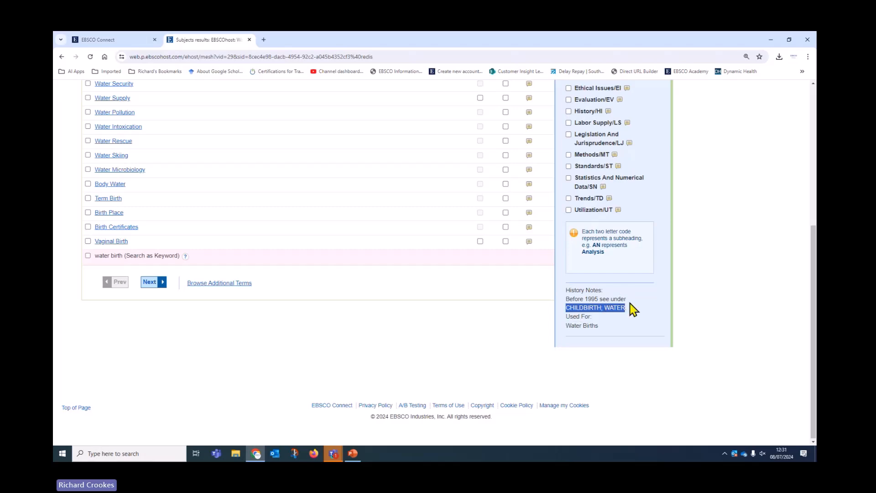
Browse additional CINAHL subject headings for "birth methods", keeping the relevancy-ranked option.
{"action": "scroll", "coordinate": [607, 340], "scroll_direction": "up", "scroll_amount": 3}
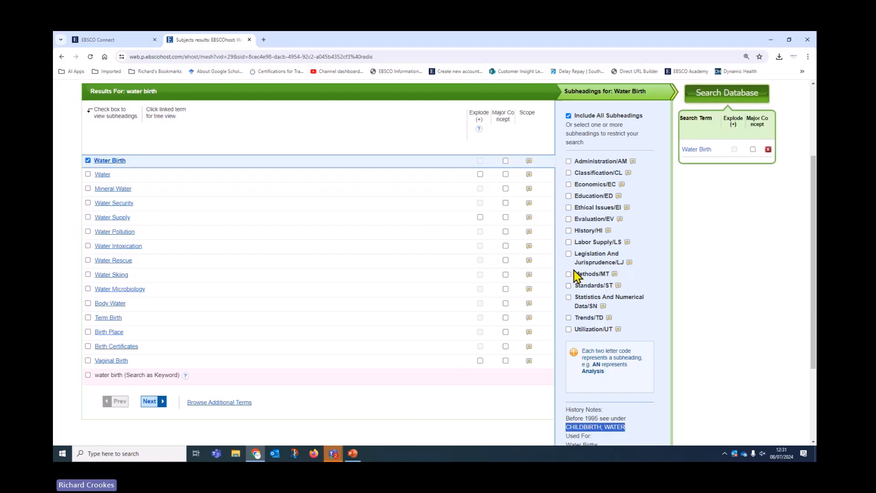
{"action": "left_click", "coordinate": [234, 403]}
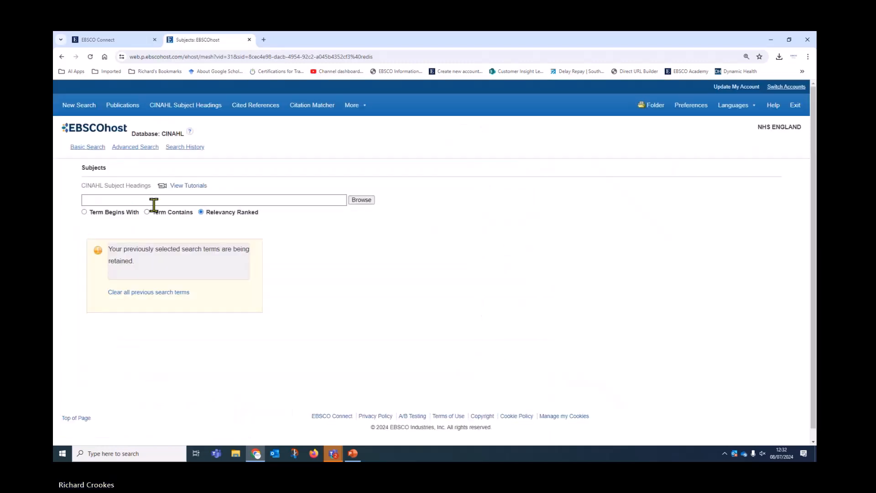
{"action": "left_click", "coordinate": [153, 201]}
{"action": "type", "text": "bir"}
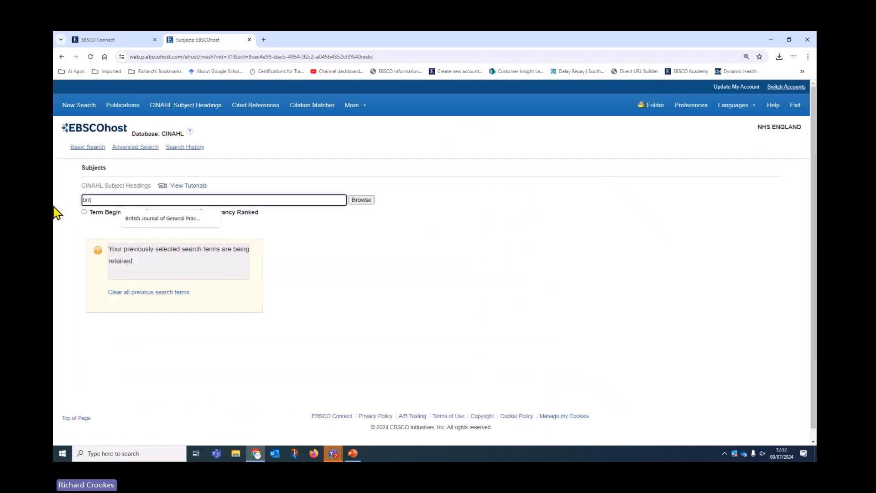
{"action": "type", "text": "th me"}
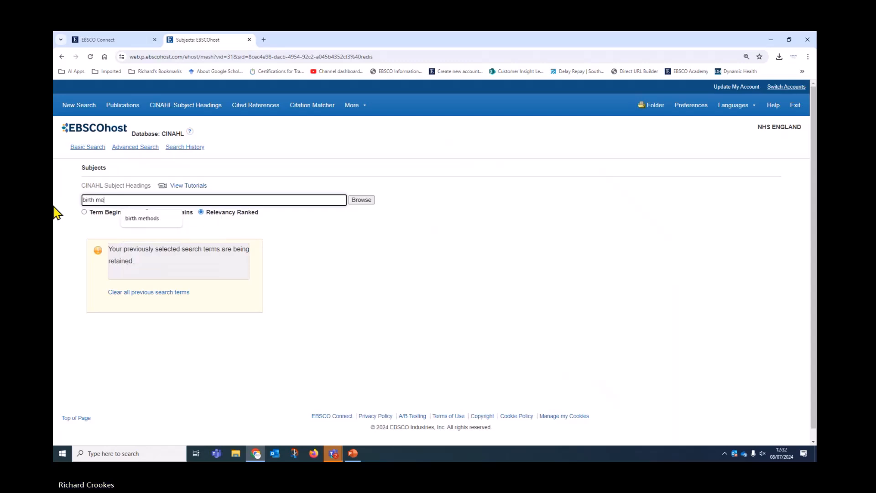
{"action": "type", "text": "thods"}
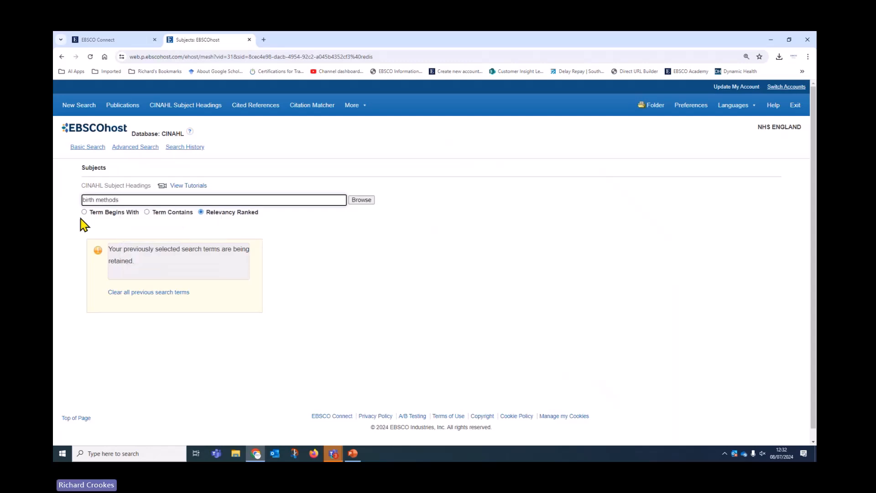
{"action": "left_click", "coordinate": [370, 201]}
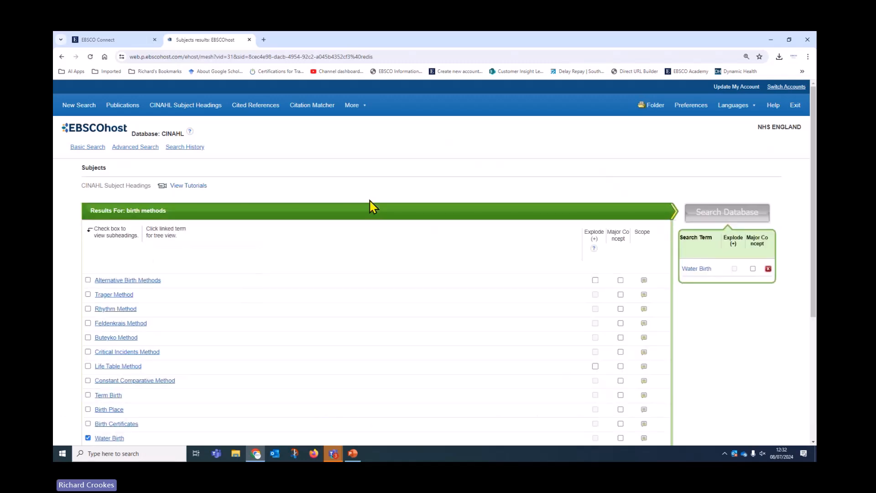
{"action": "scroll", "coordinate": [439, 288], "scroll_direction": "down", "scroll_amount": 2}
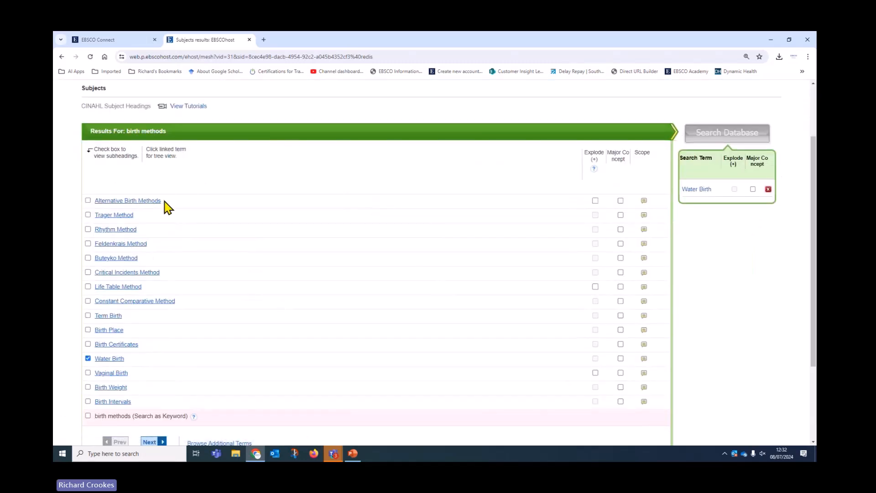
Select the Alternative Birth Methods heading, exploded and with all subheadings, and read its scope note.
{"action": "left_click", "coordinate": [89, 201]}
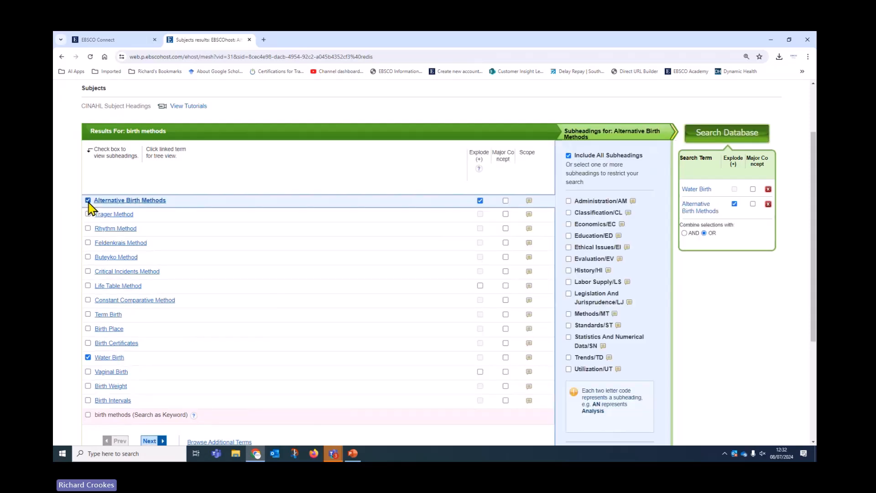
{"action": "left_click", "coordinate": [530, 202]}
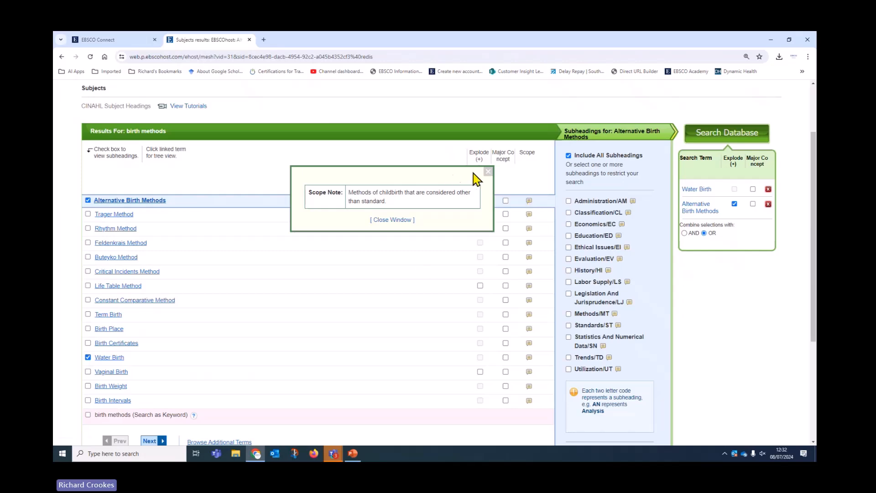
{"action": "left_click", "coordinate": [488, 171]}
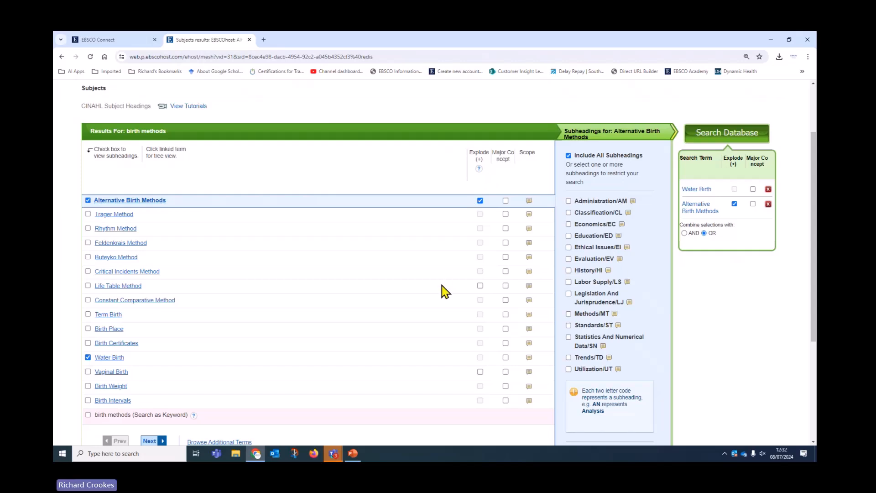
Search the database for the Water Birth and exploded Alternative Birth Methods headings combined with OR.
{"action": "scroll", "coordinate": [442, 285], "scroll_direction": "down", "scroll_amount": 2}
{"action": "scroll", "coordinate": [442, 292], "scroll_direction": "up", "scroll_amount": 1}
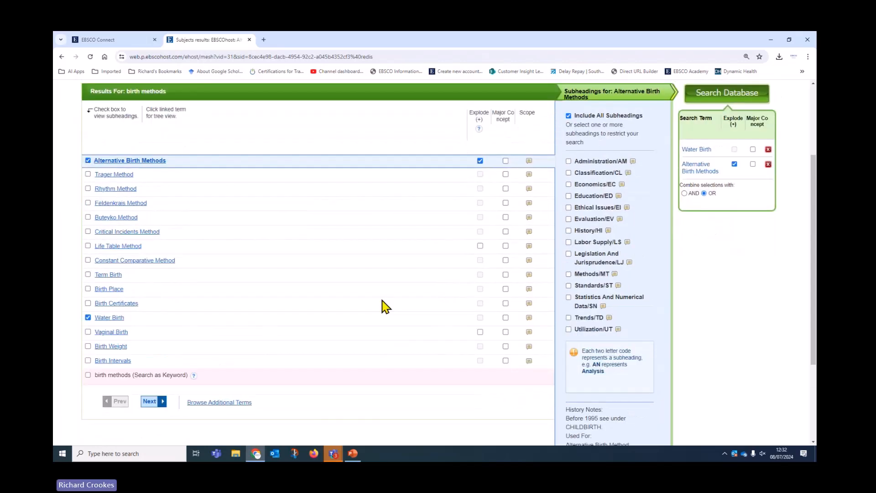
{"action": "scroll", "coordinate": [317, 327], "scroll_direction": "up", "scroll_amount": 2}
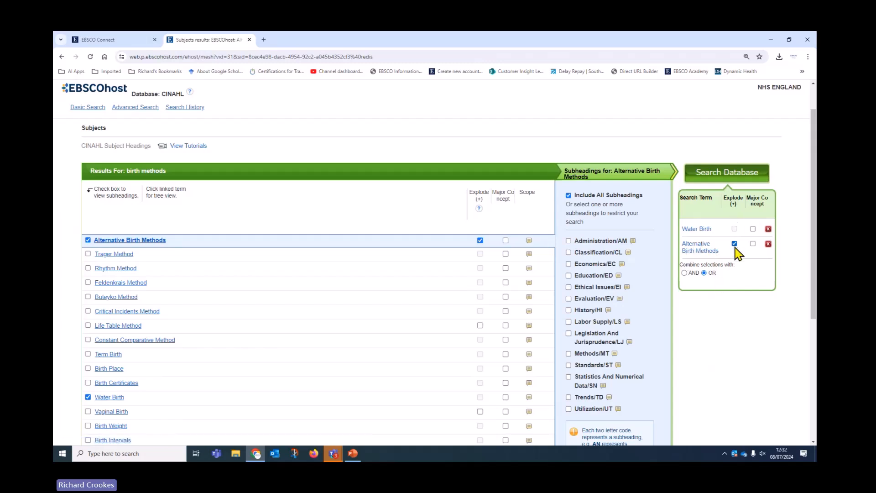
{"action": "left_click", "coordinate": [718, 176]}
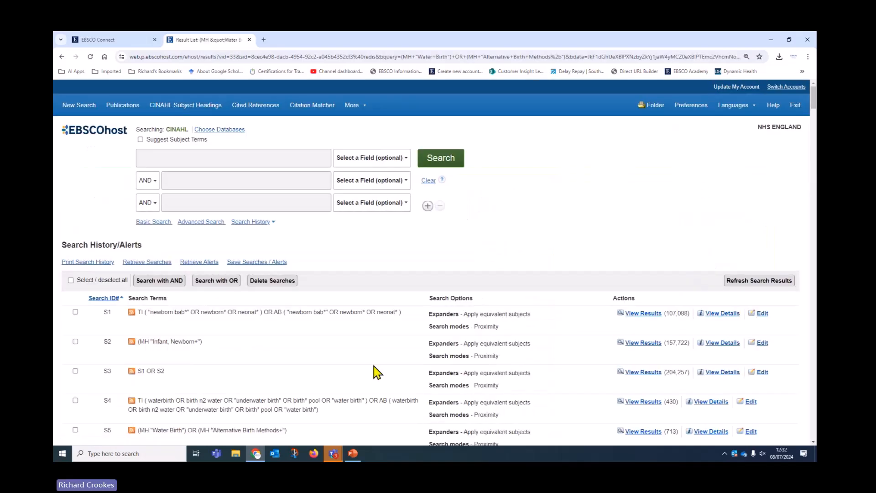
Combine searches S4 and S5 from the search history with OR.
{"action": "scroll", "coordinate": [374, 366], "scroll_direction": "down", "scroll_amount": 3}
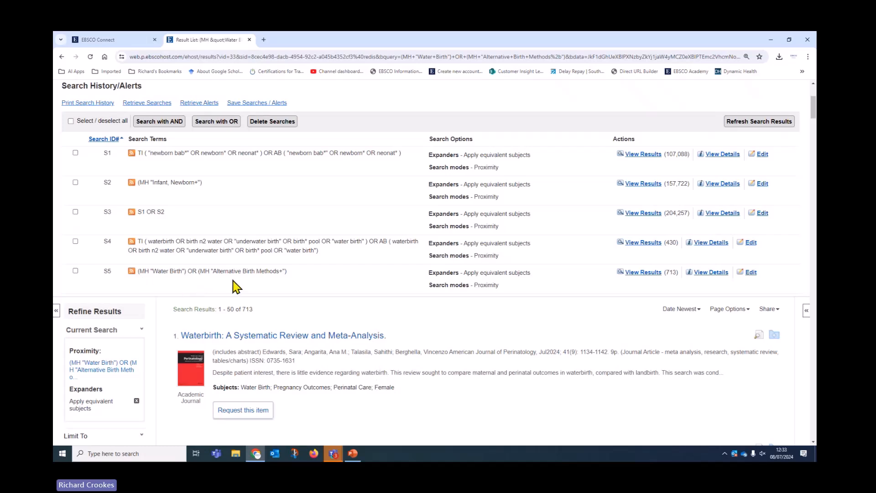
{"action": "left_click", "coordinate": [76, 241]}
{"action": "left_click", "coordinate": [75, 271]}
{"action": "left_click", "coordinate": [220, 130]}
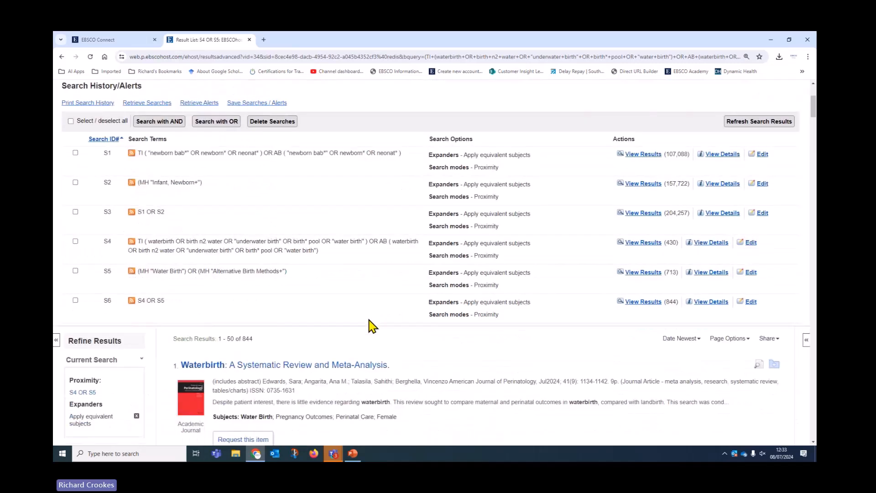
{"action": "scroll", "coordinate": [371, 325], "scroll_direction": "down", "scroll_amount": 1}
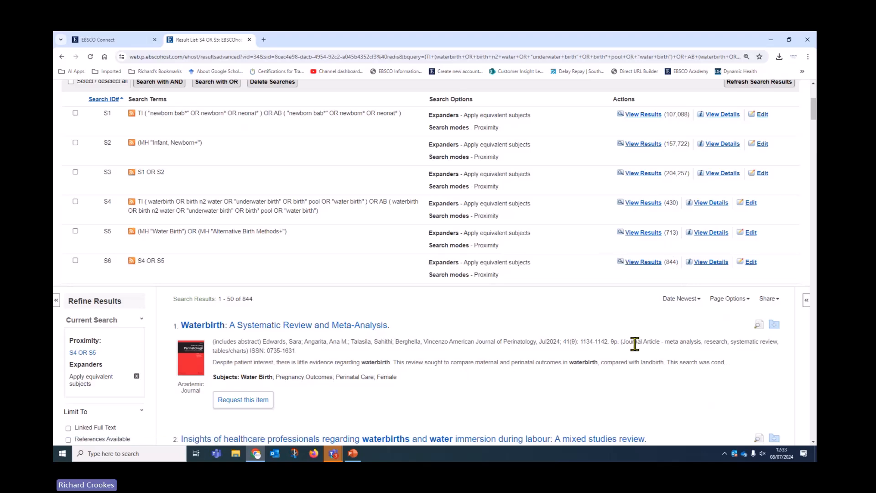
Enter landbirth OR "land birth" OR "birth on dry land" as the terms of the first search row.
{"action": "scroll", "coordinate": [633, 344], "scroll_direction": "up", "scroll_amount": 3}
{"action": "scroll", "coordinate": [634, 343], "scroll_direction": "up", "scroll_amount": 2}
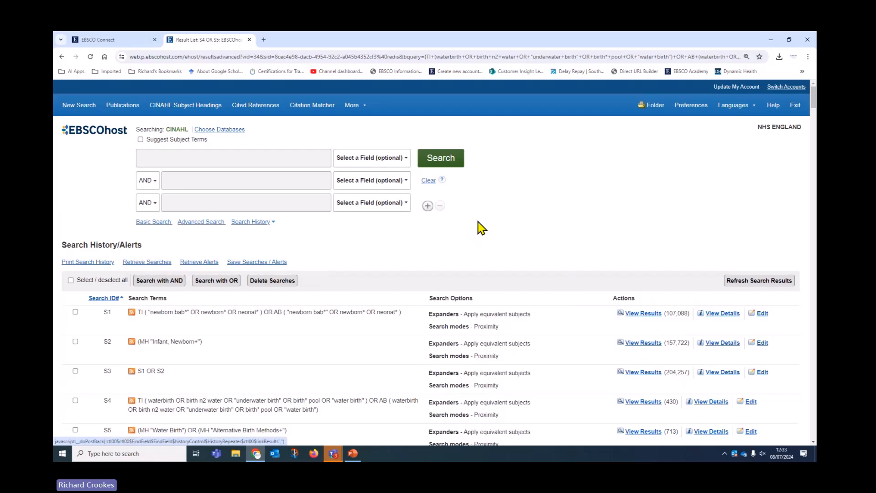
{"action": "left_click", "coordinate": [231, 160]}
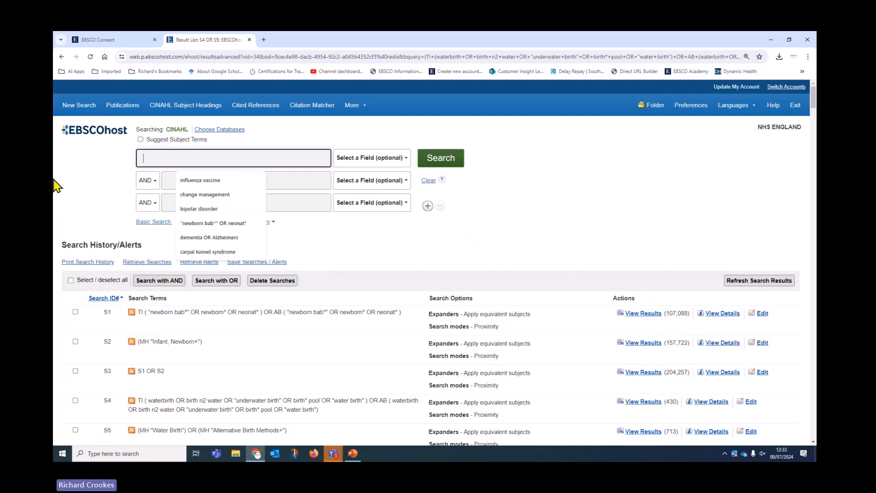
{"action": "type", "text": "landbirth OR \"LAN"}
{"action": "key", "text": "BackSpace"}
{"action": "key", "text": "BackSpace"}
{"action": "key", "text": "BackSpace"}
{"action": "type", "text": "land birth\" OR"}
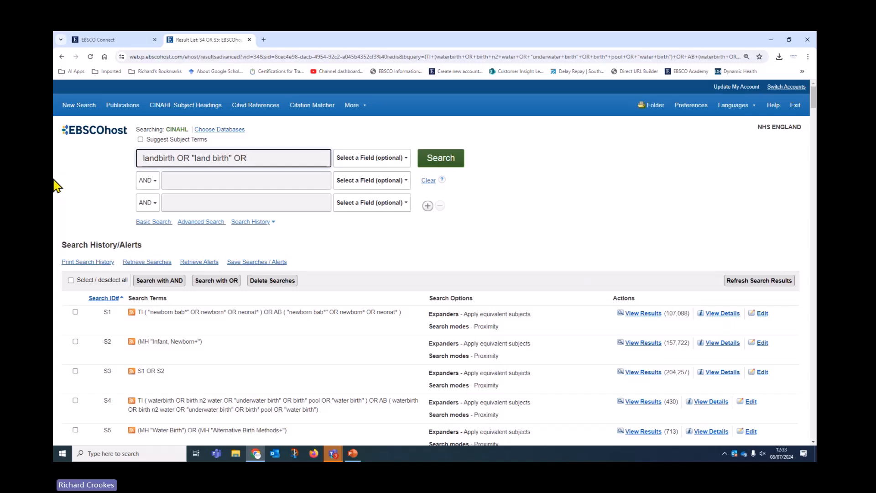
{"action": "type", "text": "birth"}
{"action": "key", "text": "BackSpace"}
{"action": "key", "text": "BackSpace"}
{"action": "key", "text": "BackSpace"}
{"action": "key", "text": "BackSpace"}
{"action": "key", "text": "BackSpace"}
{"action": "key", "text": "BackSpace"}
{"action": "type", "text": "\"birth on dry land\""}
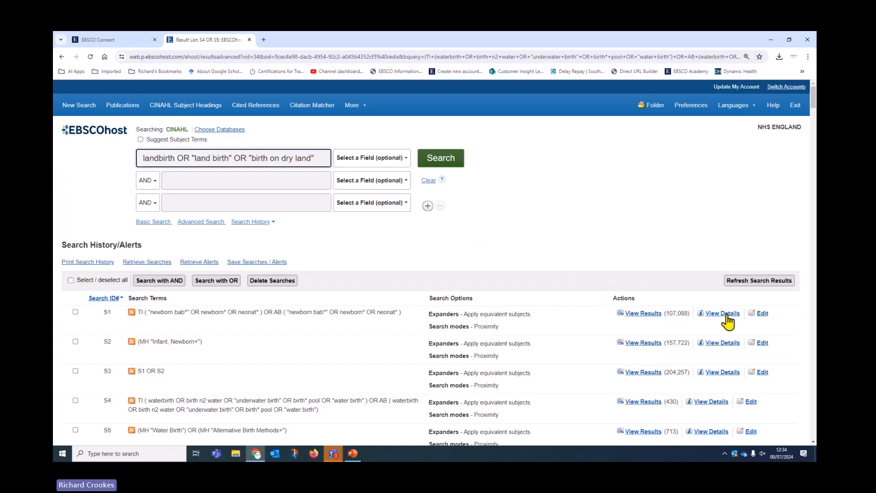
Copy the full land birth terms from the first search row into the second row.
{"action": "left_click_drag", "start_coordinate": [319, 160], "coordinate": [130, 164]}
{"action": "right_click", "coordinate": [153, 160]}
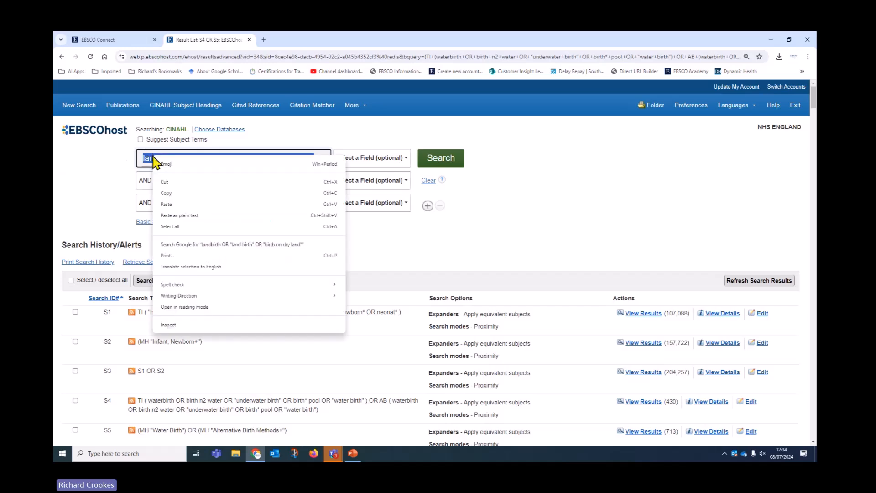
{"action": "left_click", "coordinate": [179, 193]}
{"action": "right_click", "coordinate": [189, 182]}
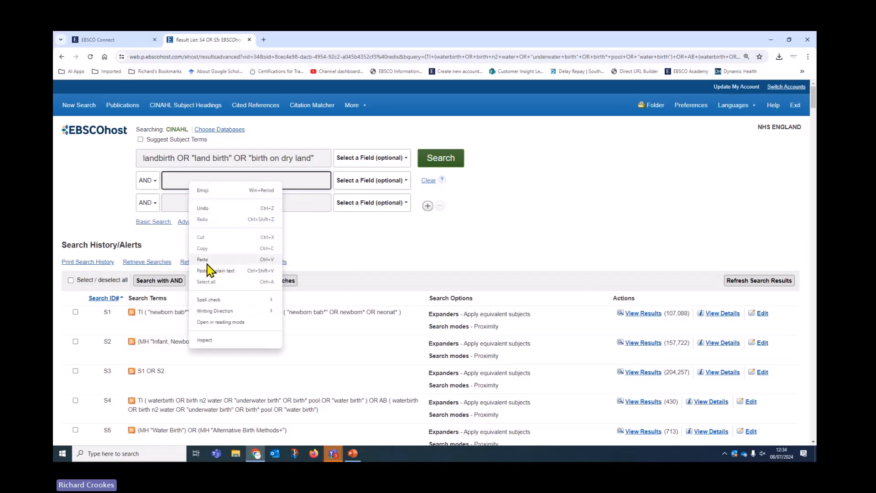
{"action": "left_click", "coordinate": [219, 271]}
Join the two search rows with OR, limiting the first to TI Title and the second to AB Abstract.
{"action": "left_click", "coordinate": [153, 183]}
{"action": "left_click", "coordinate": [145, 197]}
{"action": "left_click", "coordinate": [372, 180]}
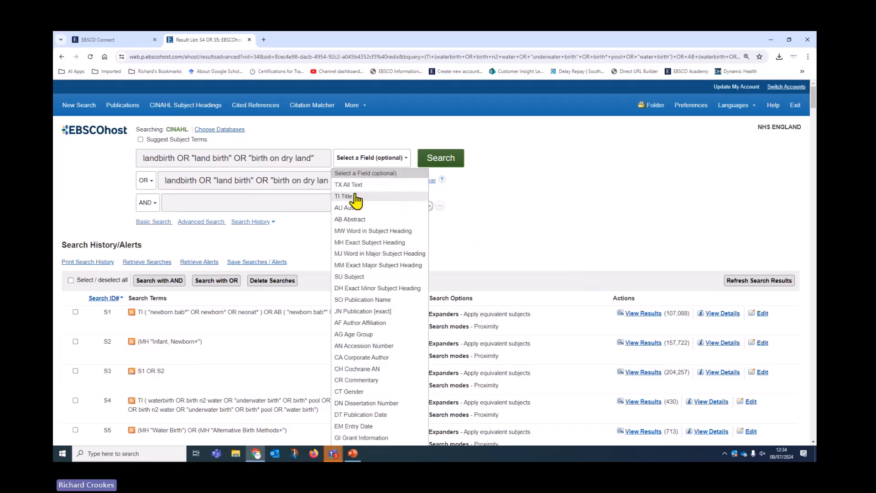
{"action": "left_click", "coordinate": [358, 196]}
{"action": "left_click", "coordinate": [361, 180]}
{"action": "left_click", "coordinate": [358, 242]}
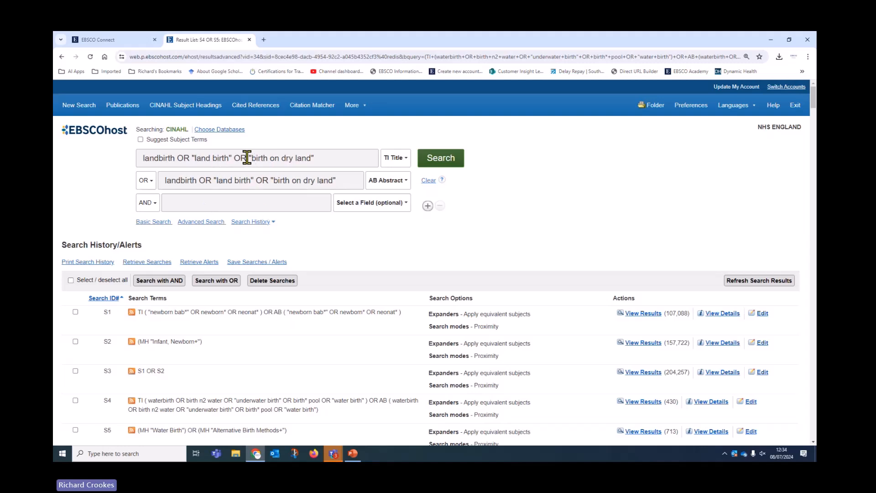
Change the phrase "birth on dry land" in the title terms to "birth n3 land".
{"action": "left_click_drag", "start_coordinate": [269, 157], "coordinate": [312, 157]}
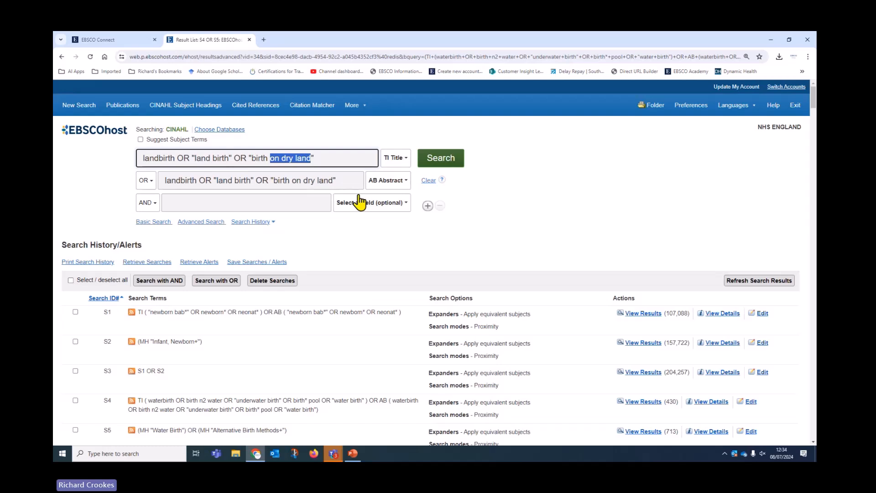
{"action": "type", "text": "n"}
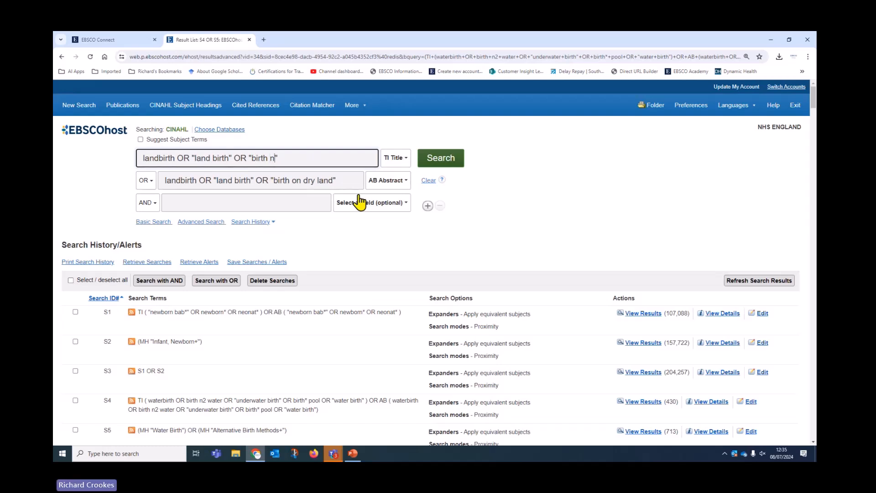
{"action": "type", "text": "3 land"}
Replace "birth on dry land" in the abstract terms with a copy of "birth n3 land" from the title row.
{"action": "left_click_drag", "start_coordinate": [247, 158], "coordinate": [304, 158]}
{"action": "right_click", "coordinate": [300, 158]}
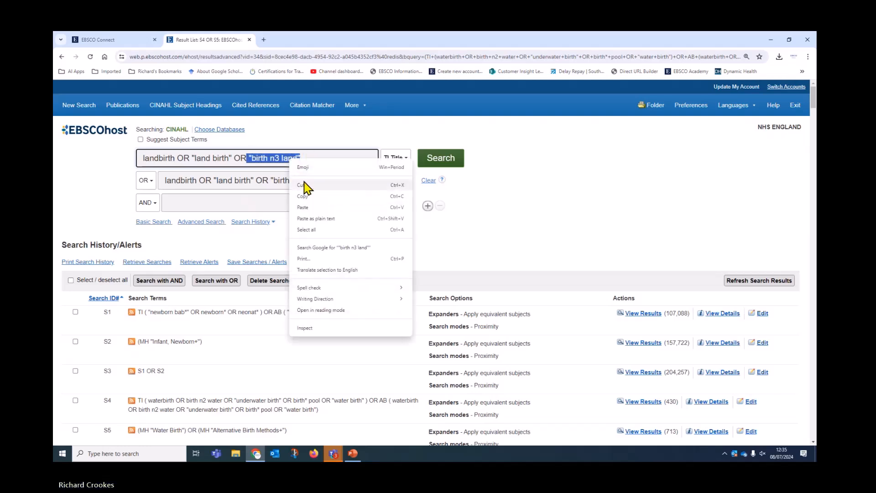
{"action": "left_click", "coordinate": [304, 200]}
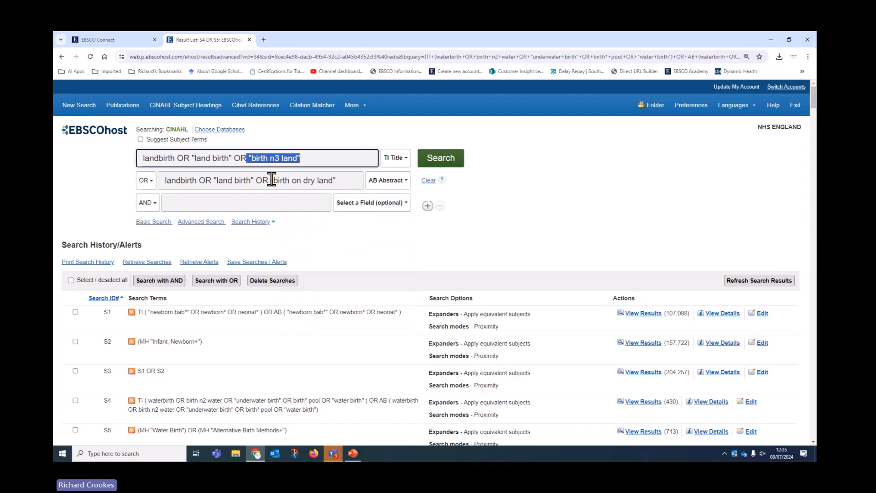
{"action": "left_click_drag", "start_coordinate": [271, 180], "coordinate": [338, 181]}
{"action": "right_click", "coordinate": [323, 182]}
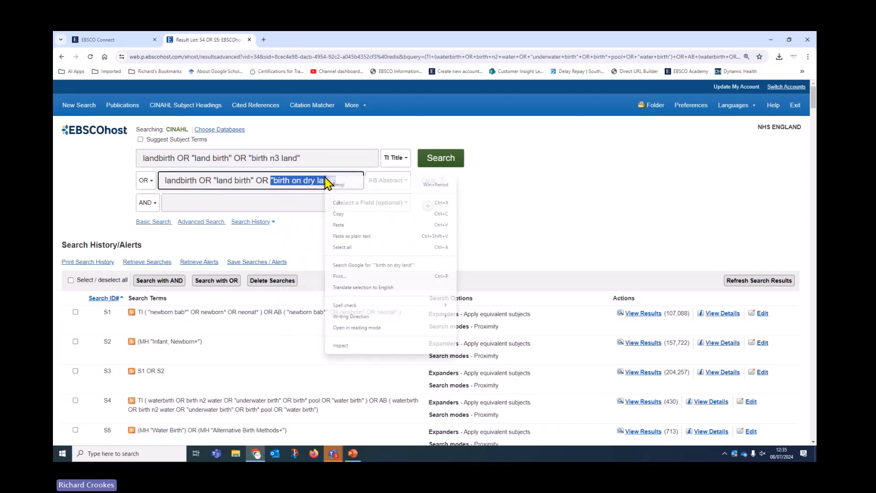
{"action": "left_click", "coordinate": [347, 242]}
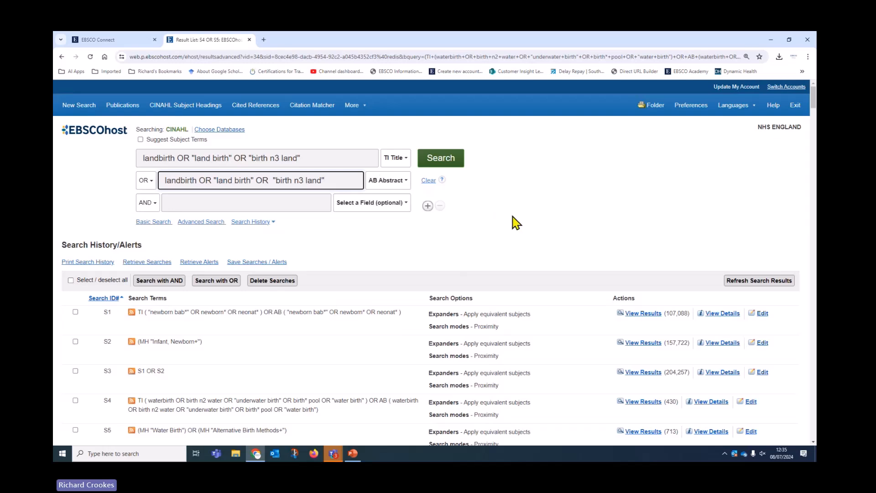
Run the land birth title and abstract search and review its entry in the search history.
{"action": "left_click", "coordinate": [447, 167]}
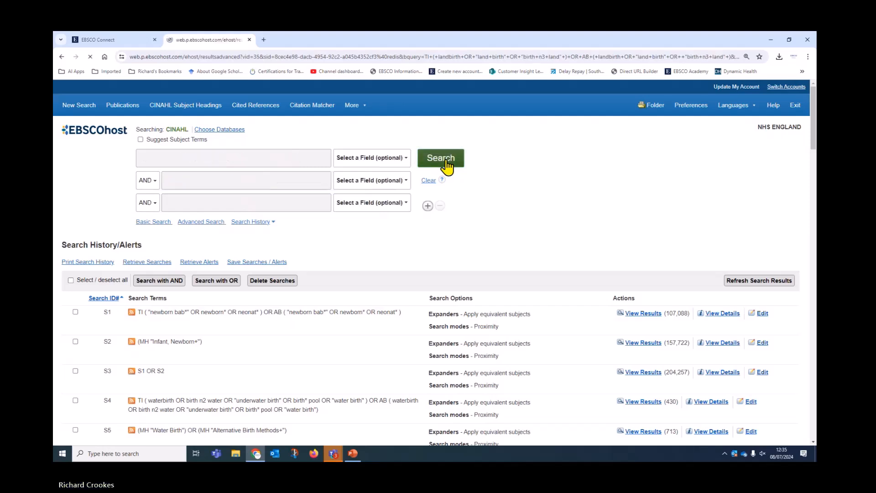
{"action": "scroll", "coordinate": [411, 274], "scroll_direction": "down", "scroll_amount": 2}
{"action": "scroll", "coordinate": [410, 277], "scroll_direction": "down", "scroll_amount": 2}
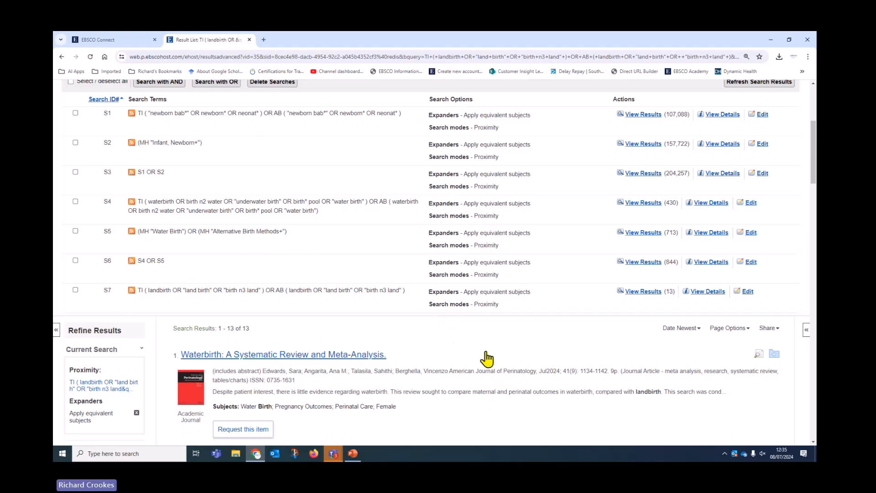
Look up suggested CINAHL subject headings for "land birth".
{"action": "scroll", "coordinate": [486, 359], "scroll_direction": "up", "scroll_amount": 3}
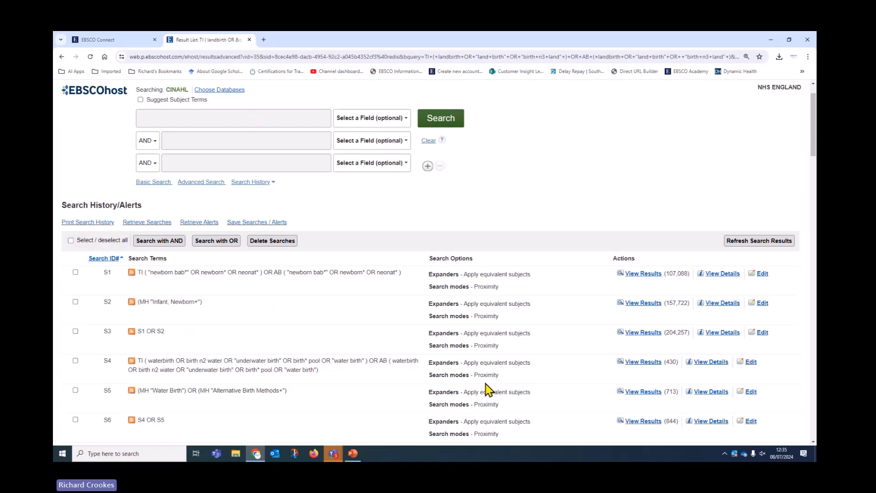
{"action": "left_click", "coordinate": [264, 121]}
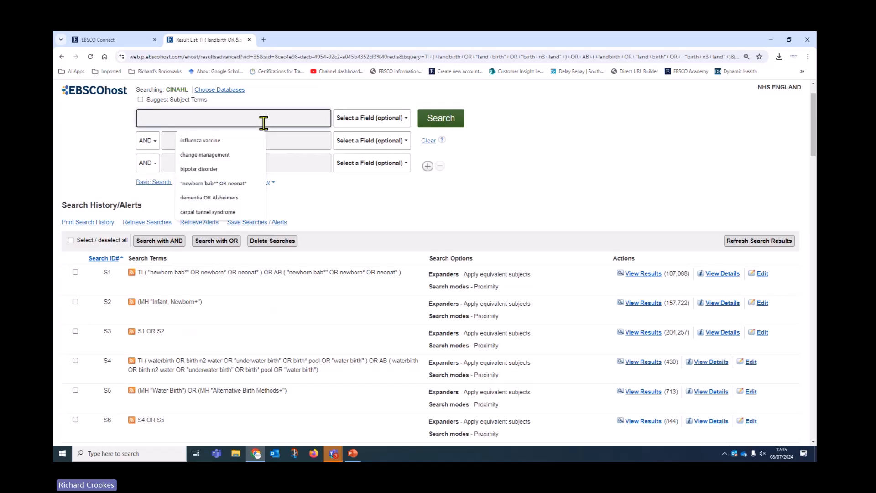
{"action": "type", "text": "land bri"}
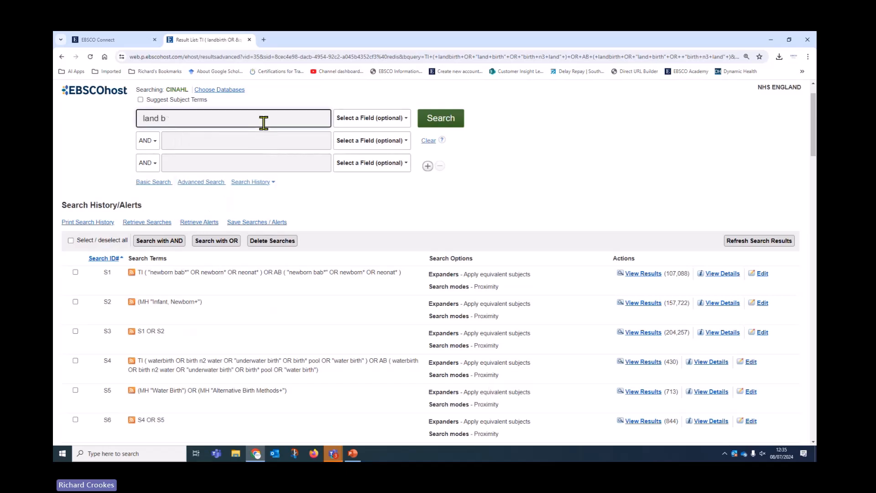
{"action": "key", "text": "BackSpace"}
{"action": "type", "text": "irth"}
{"action": "left_click", "coordinate": [140, 100]}
{"action": "left_click", "coordinate": [445, 129]}
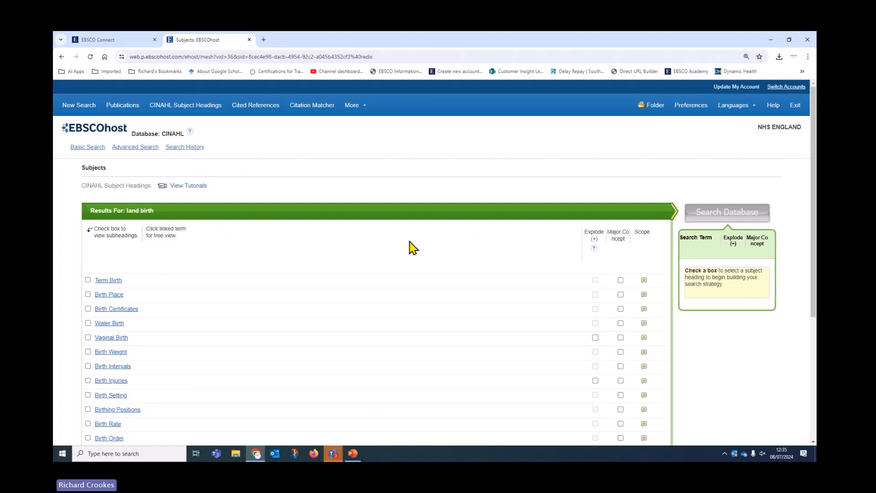
Read the scope note of the Birth Setting heading and add that heading to the search terms.
{"action": "scroll", "coordinate": [400, 250], "scroll_direction": "down", "scroll_amount": 2}
{"action": "scroll", "coordinate": [399, 250], "scroll_direction": "down", "scroll_amount": 2}
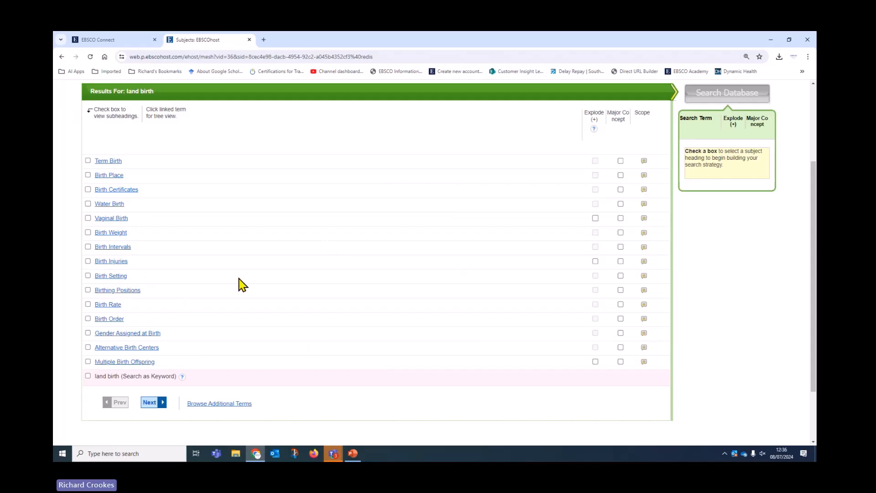
{"action": "left_click", "coordinate": [642, 277]}
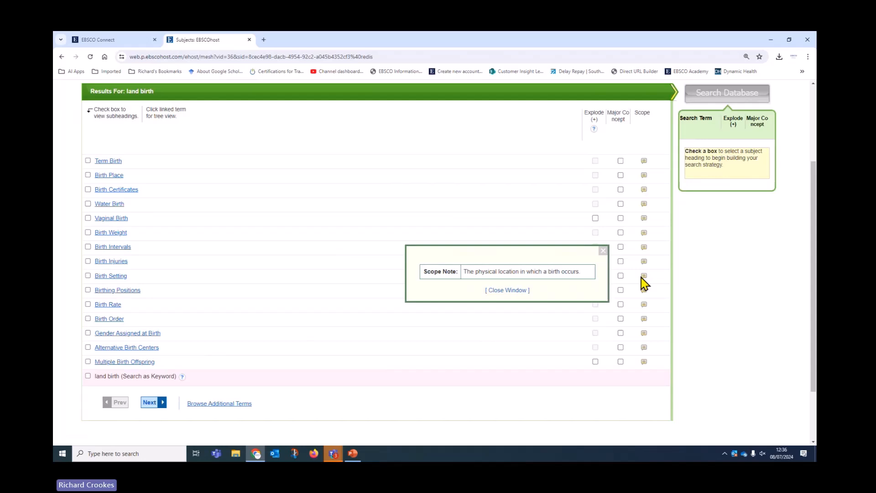
{"action": "left_click", "coordinate": [604, 251]}
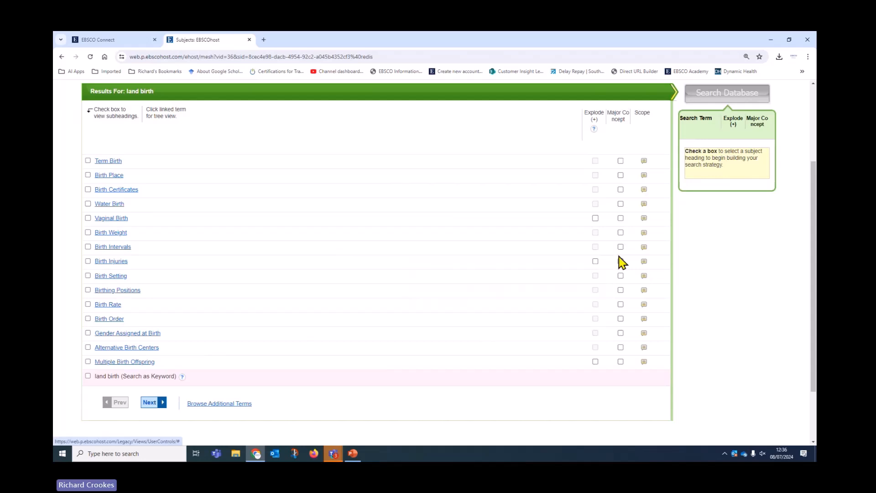
{"action": "left_click", "coordinate": [88, 276]}
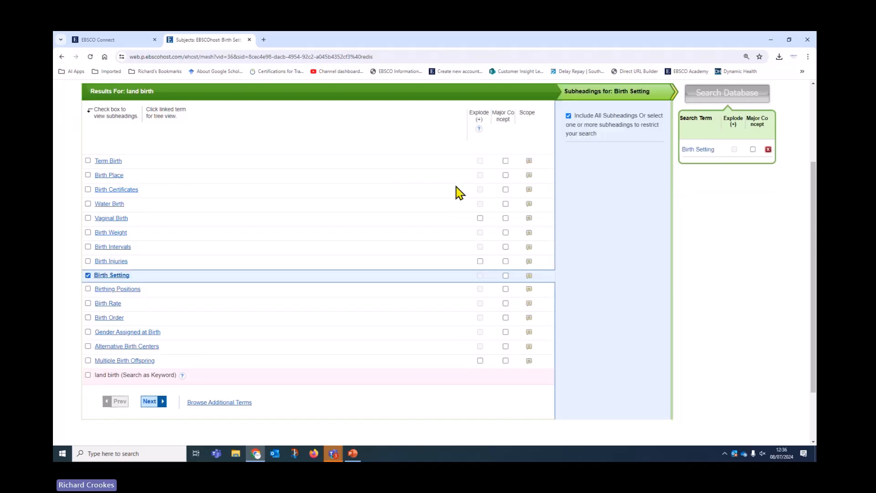
Read the scope note of the Birth Place heading and add that heading to the search terms.
{"action": "left_click", "coordinate": [529, 175]}
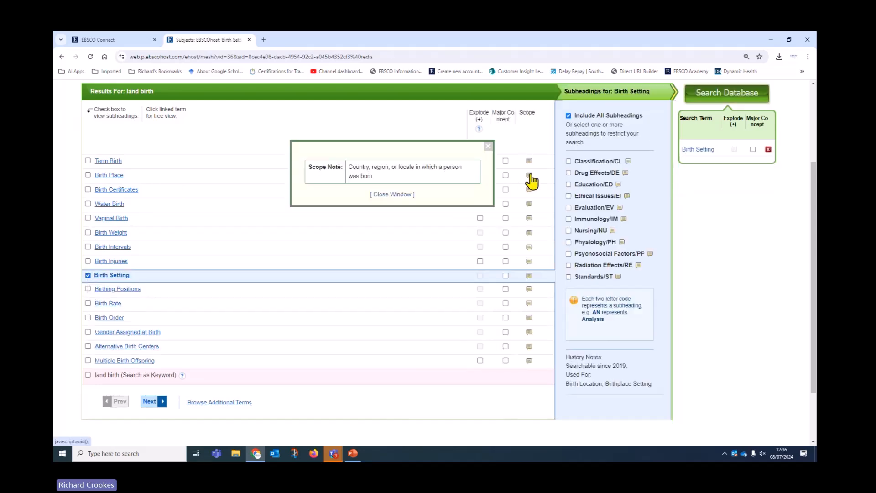
{"action": "left_click", "coordinate": [488, 146]}
{"action": "left_click", "coordinate": [88, 174]}
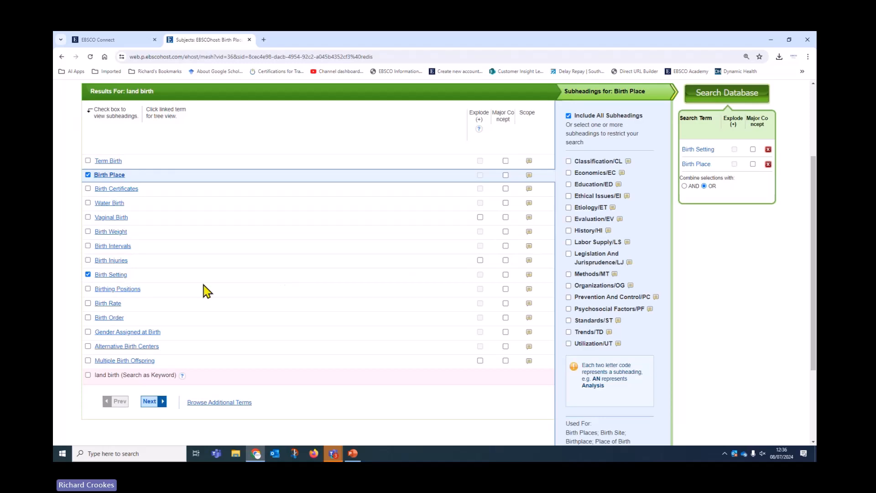
Read the scope notes of the Birthing Positions and Alternative Birth Centers headings.
{"action": "left_click", "coordinate": [529, 290]}
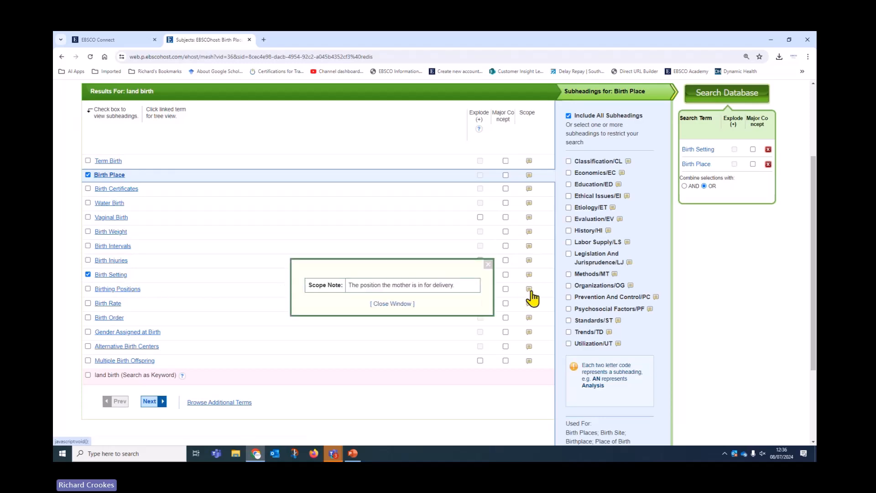
{"action": "left_click", "coordinate": [488, 265]}
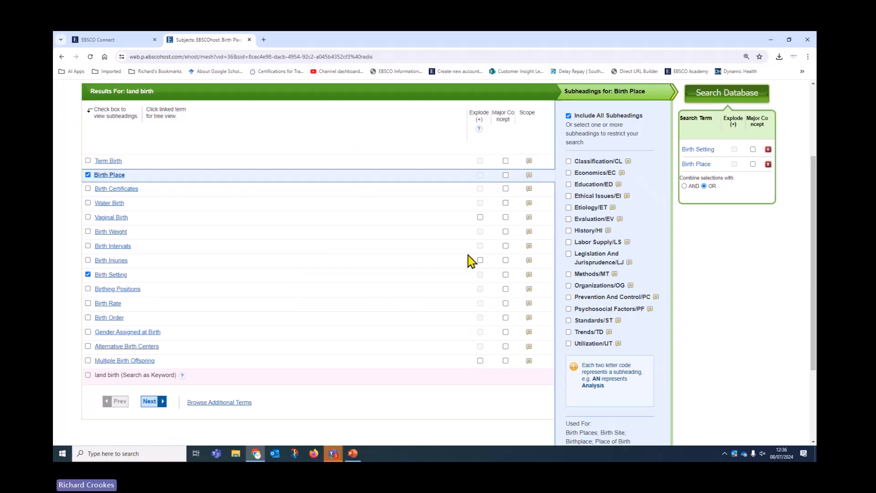
{"action": "left_click", "coordinate": [529, 347]}
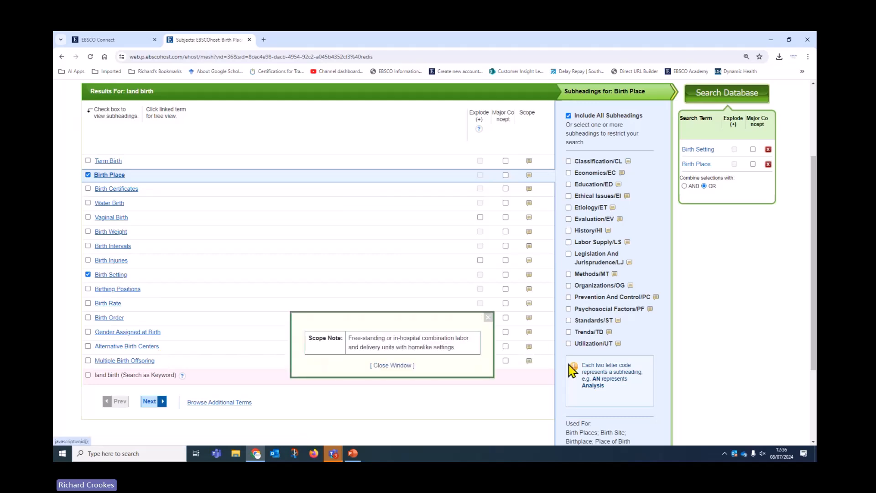
{"action": "left_click", "coordinate": [489, 317]}
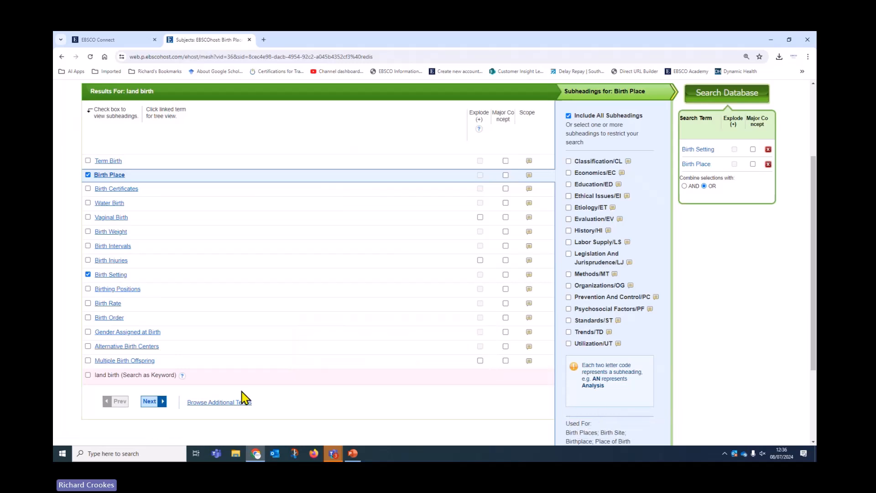
Browse additional subject headings for "child birth", keeping the headings already selected.
{"action": "left_click", "coordinate": [236, 403]}
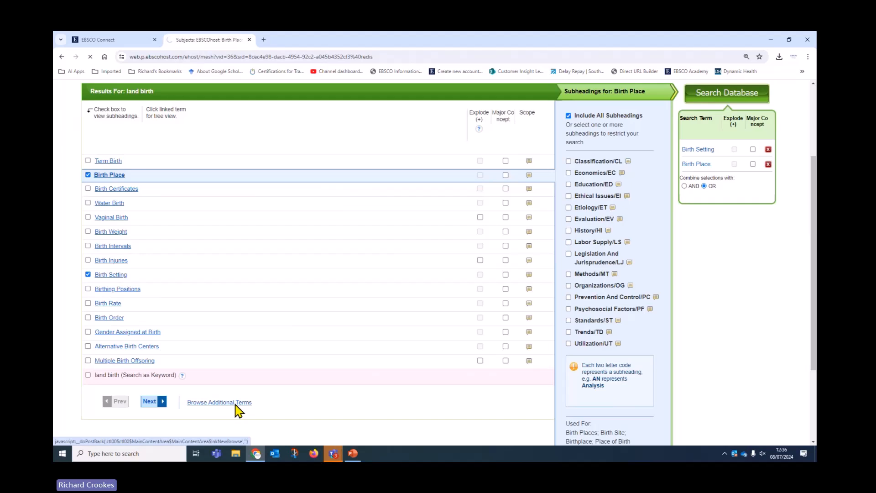
{"action": "left_click_drag", "start_coordinate": [121, 200], "coordinate": [53, 209]}
{"action": "key", "text": "BackSpace"}
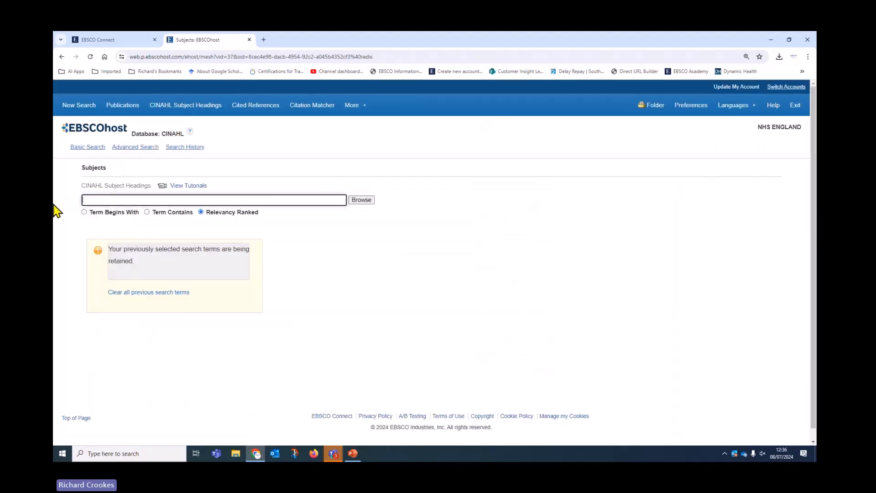
{"action": "type", "text": "child"}
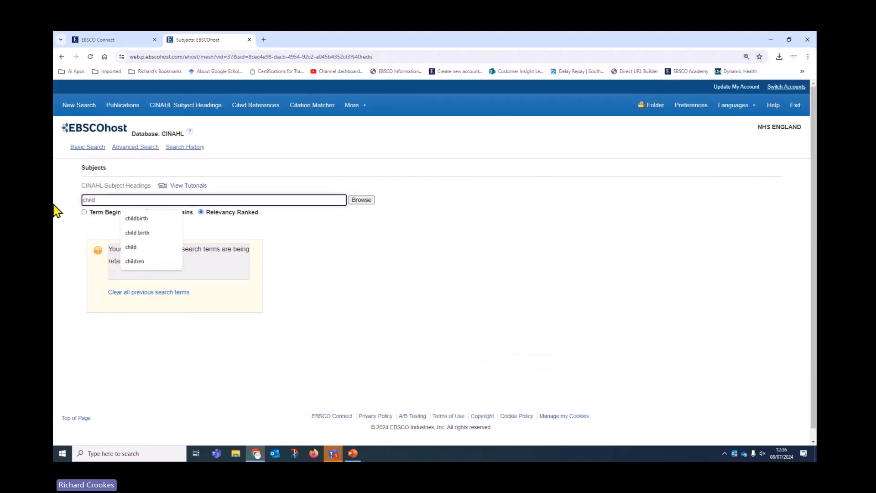
{"action": "left_click", "coordinate": [133, 232]}
{"action": "left_click", "coordinate": [361, 200]}
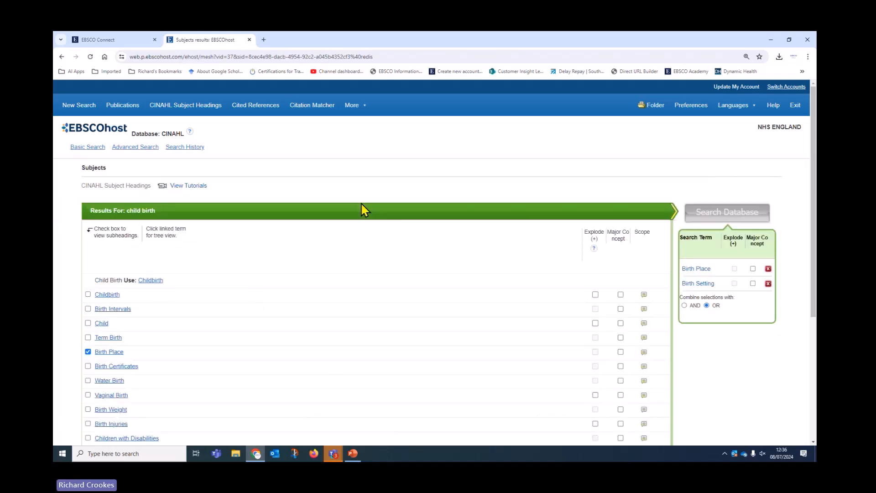
Add the exploded Childbirth heading to the search terms and read its scope note.
{"action": "scroll", "coordinate": [472, 337], "scroll_direction": "down", "scroll_amount": 2}
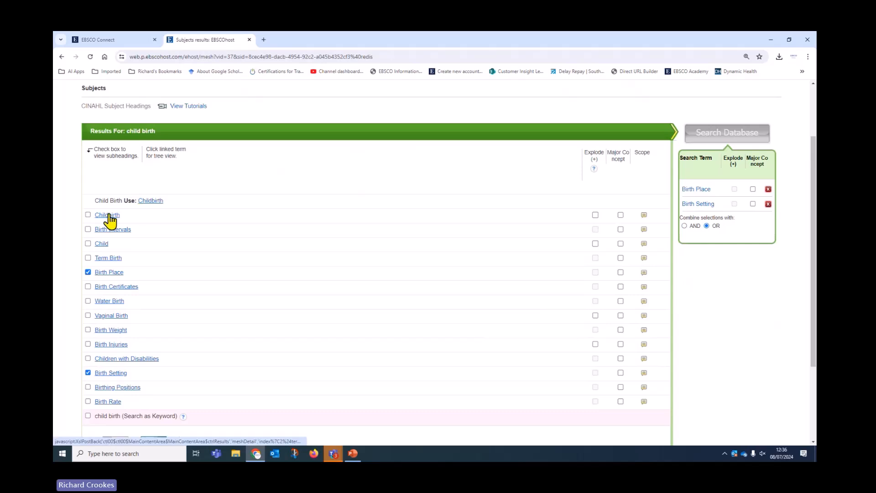
{"action": "left_click", "coordinate": [89, 215]}
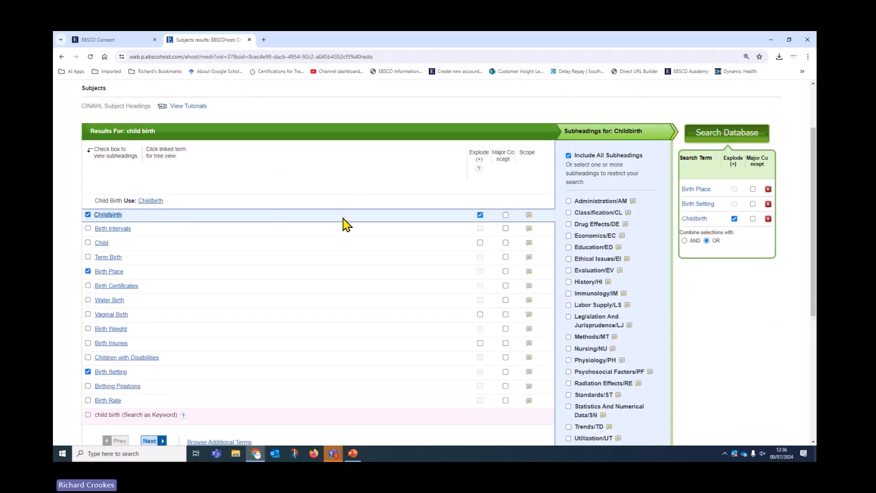
{"action": "left_click", "coordinate": [529, 215]}
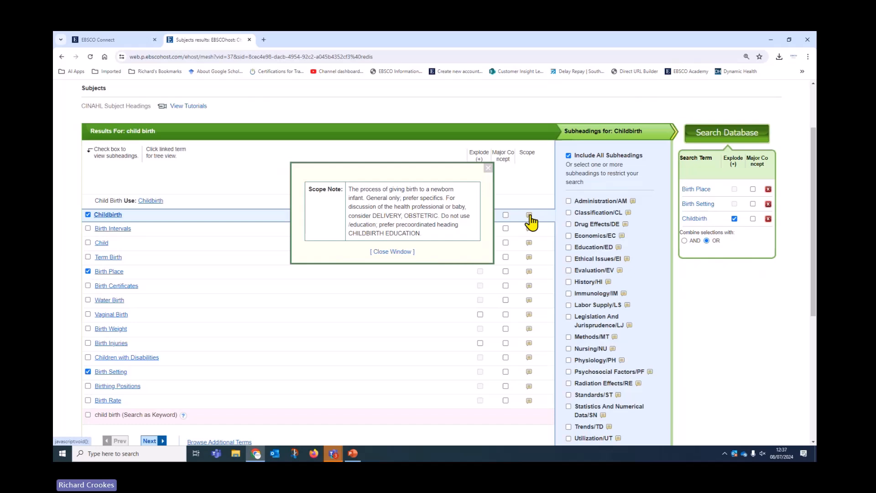
{"action": "left_click", "coordinate": [489, 168]}
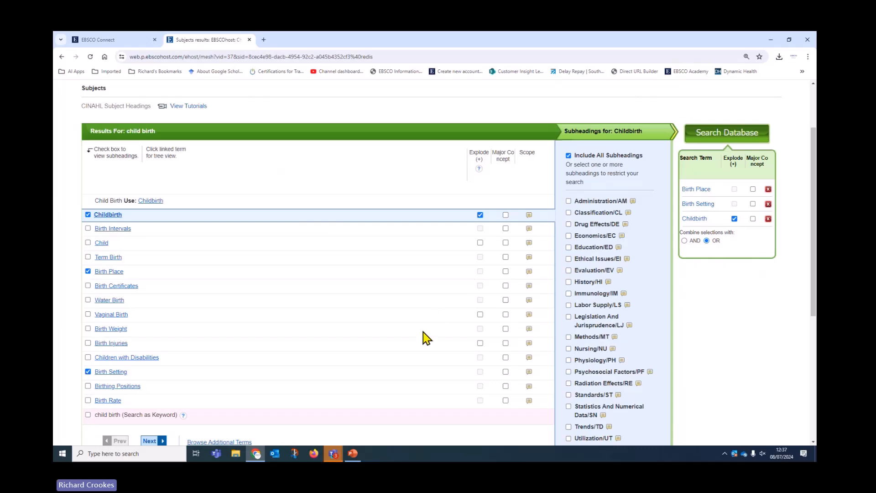
Browse additional subject headings for "home birth", keeping the headings already selected.
{"action": "scroll", "coordinate": [428, 339], "scroll_direction": "down", "scroll_amount": 1}
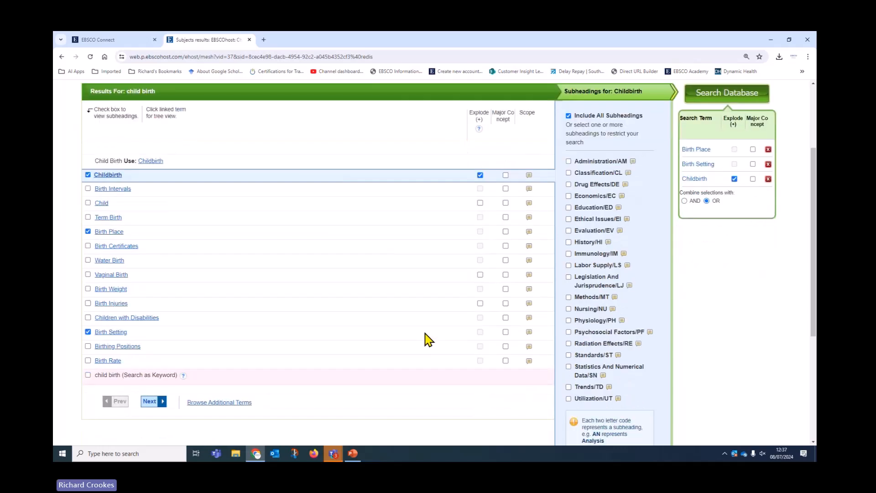
{"action": "left_click", "coordinate": [229, 403]}
{"action": "left_click", "coordinate": [177, 200]}
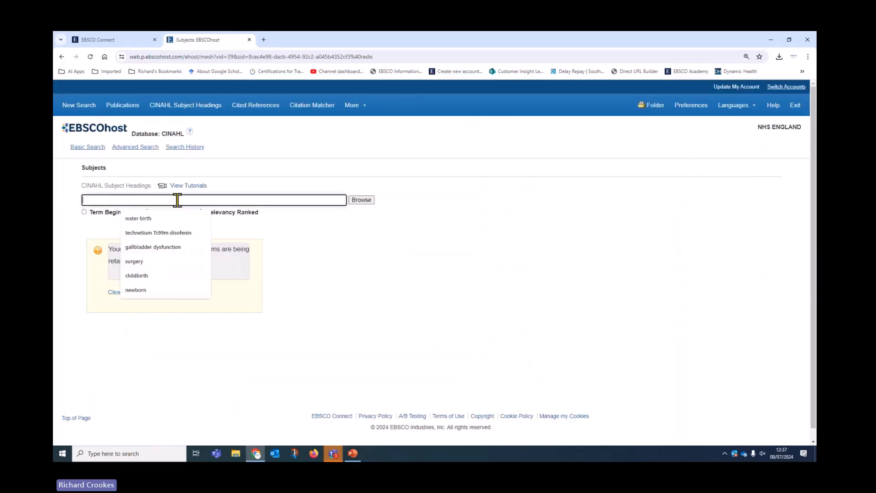
{"action": "type", "text": "home birth"}
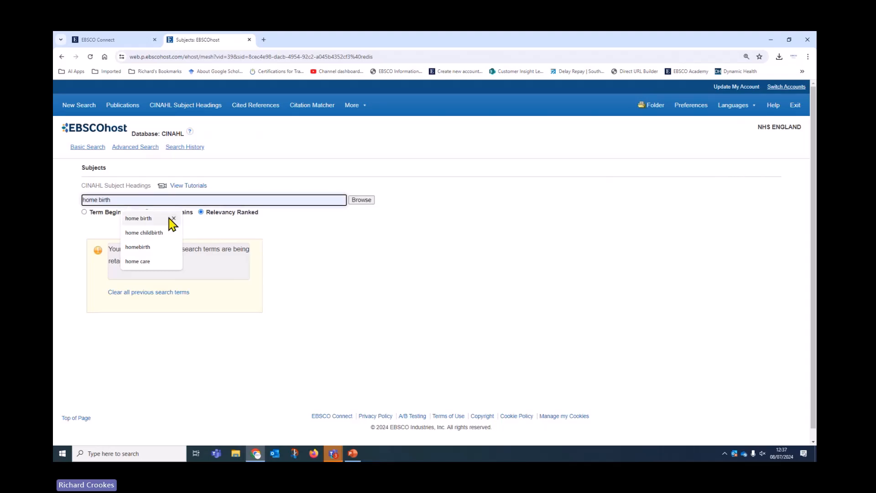
{"action": "left_click", "coordinate": [169, 219]}
{"action": "left_click", "coordinate": [362, 201]}
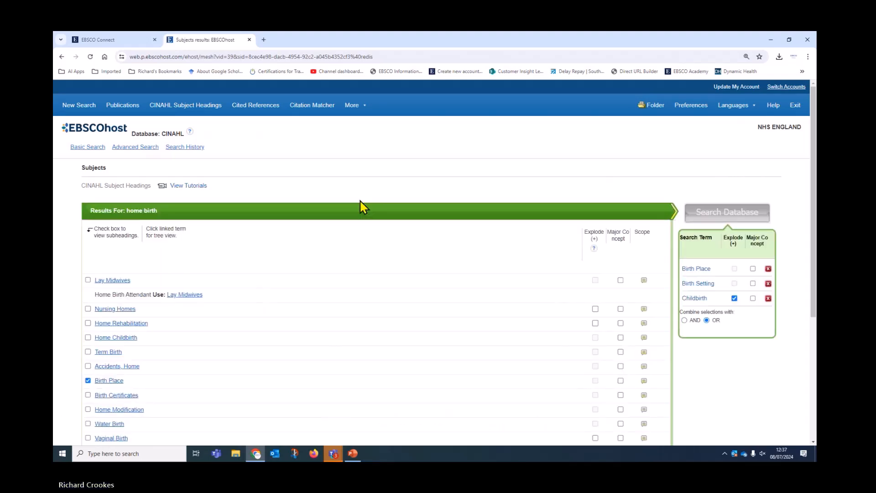
Add the Home Childbirth heading to the search terms and read its scope note.
{"action": "scroll", "coordinate": [368, 269], "scroll_direction": "down", "scroll_amount": 2}
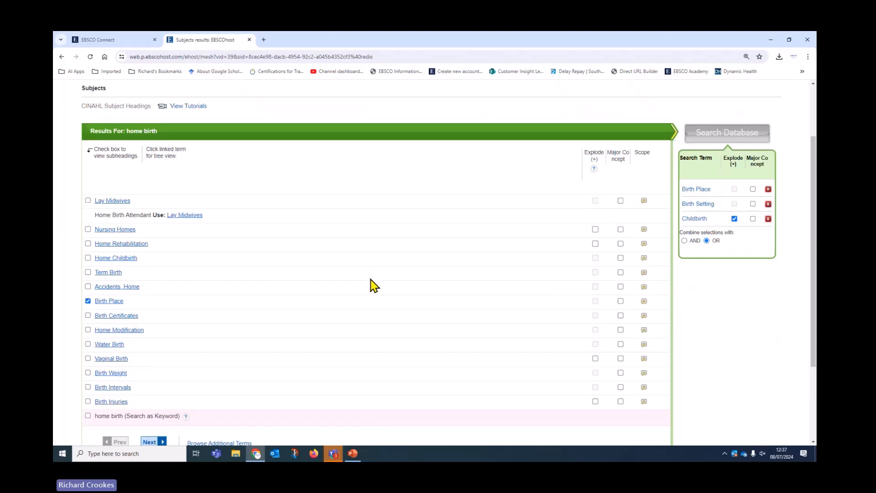
{"action": "left_click", "coordinate": [88, 258]}
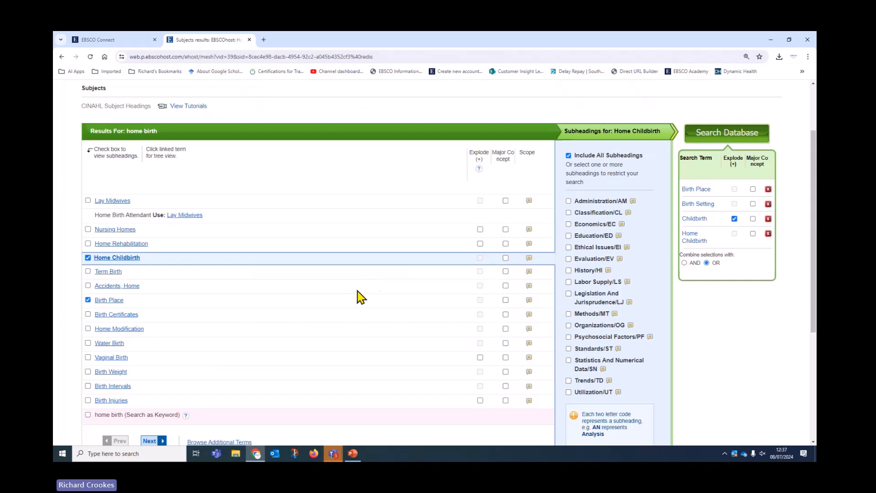
{"action": "left_click", "coordinate": [530, 258]}
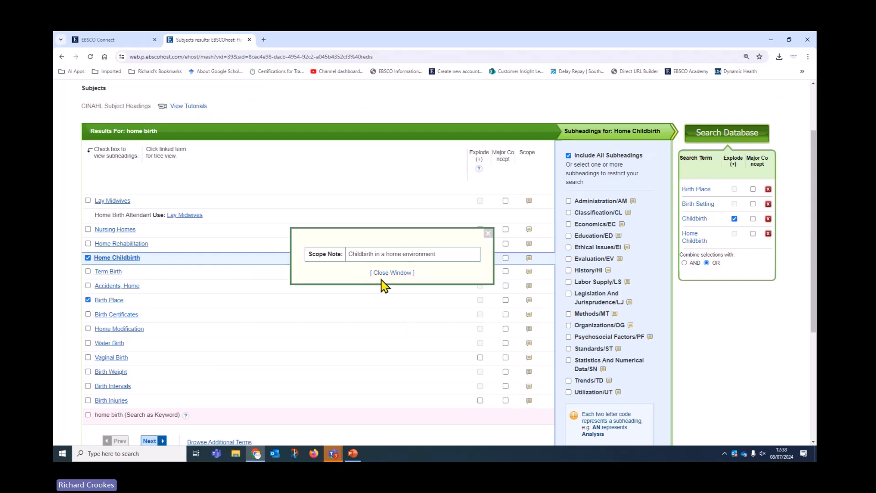
{"action": "left_click", "coordinate": [488, 233]}
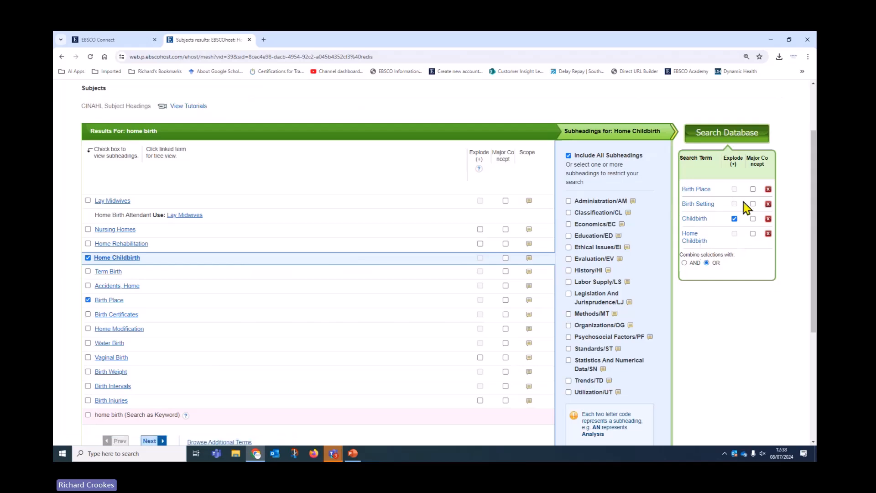
Search the database for the four selected birth headings combined with OR and review the new search history entry.
{"action": "left_click", "coordinate": [735, 137]}
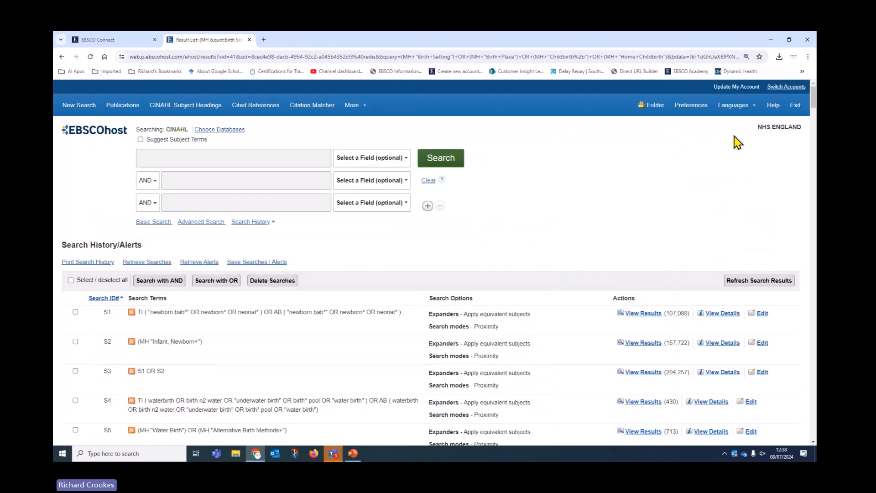
{"action": "scroll", "coordinate": [475, 280], "scroll_direction": "down", "scroll_amount": 3}
{"action": "scroll", "coordinate": [476, 280], "scroll_direction": "down", "scroll_amount": 3}
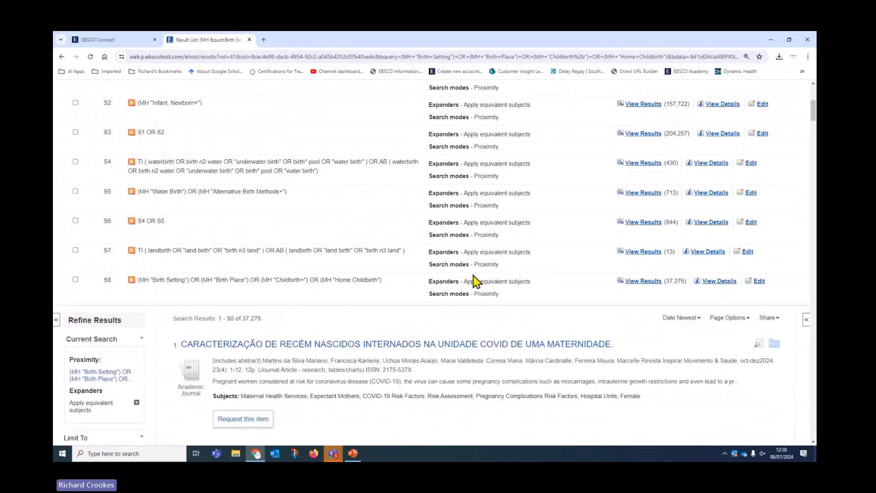
{"action": "scroll", "coordinate": [476, 280], "scroll_direction": "down", "scroll_amount": 1}
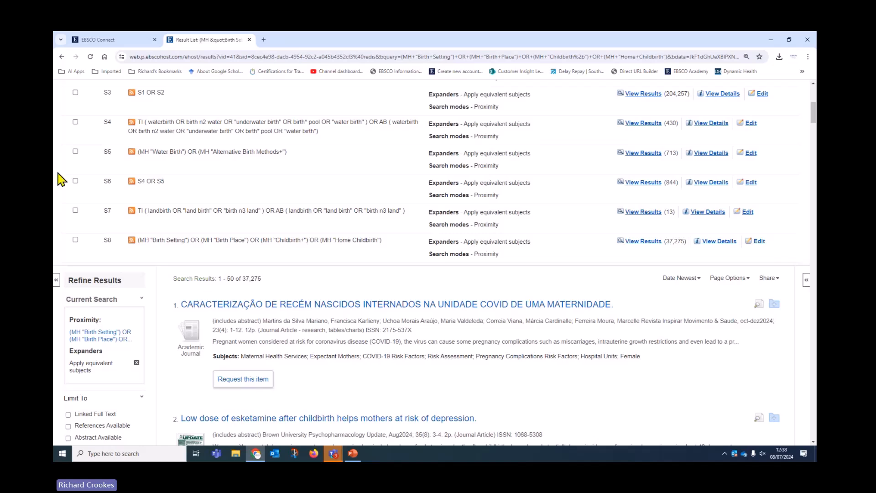
Combine the land birth keyword search S7 and the subject heading search S8 with OR.
{"action": "left_click", "coordinate": [76, 211]}
{"action": "left_click", "coordinate": [75, 240]}
{"action": "scroll", "coordinate": [446, 383], "scroll_direction": "up", "scroll_amount": 4}
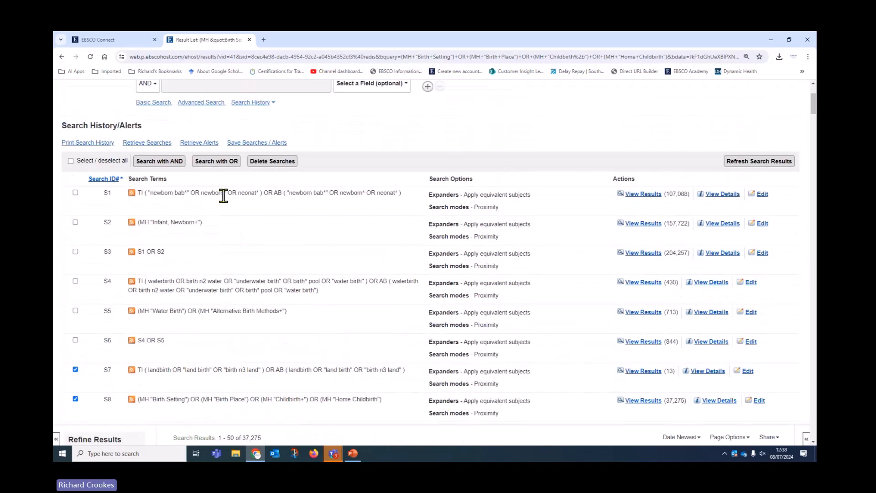
{"action": "left_click", "coordinate": [219, 165]}
{"action": "scroll", "coordinate": [319, 278], "scroll_direction": "down", "scroll_amount": 2}
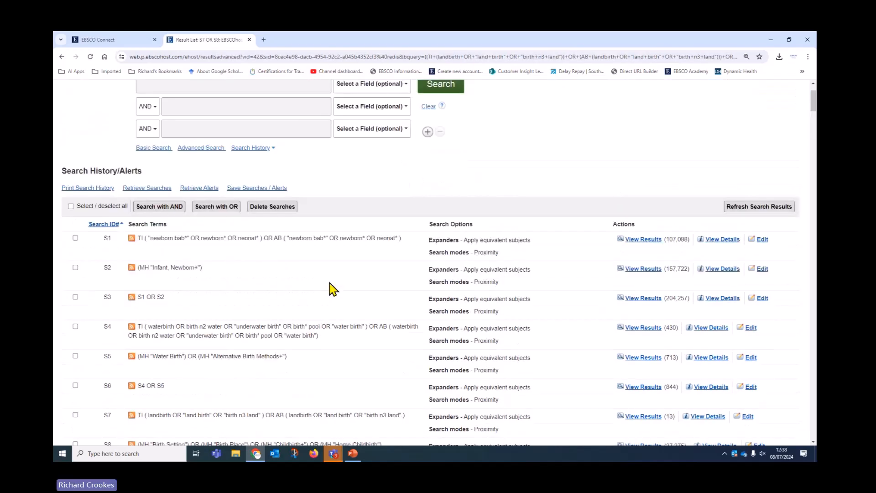
Review the search history lines S1 to S9 and the first results of the combined land birth search.
{"action": "scroll", "coordinate": [320, 281], "scroll_direction": "down", "scroll_amount": 2}
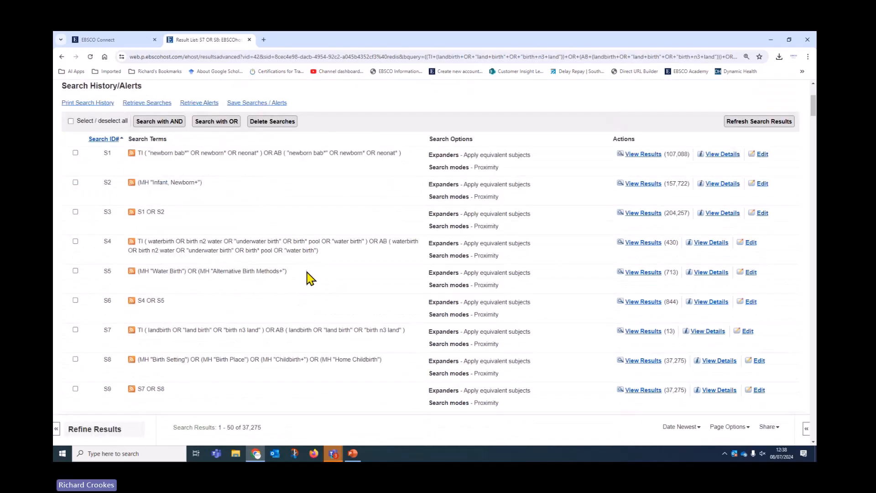
{"action": "scroll", "coordinate": [310, 277], "scroll_direction": "down", "scroll_amount": 2}
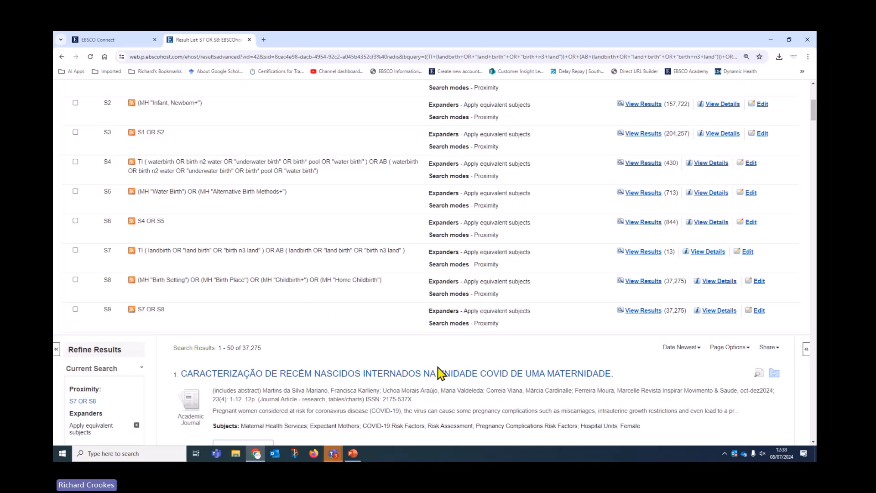
{"action": "scroll", "coordinate": [424, 370], "scroll_direction": "up", "scroll_amount": 5}
{"action": "scroll", "coordinate": [433, 374], "scroll_direction": "down", "scroll_amount": 5}
{"action": "scroll", "coordinate": [438, 384], "scroll_direction": "down", "scroll_amount": 1}
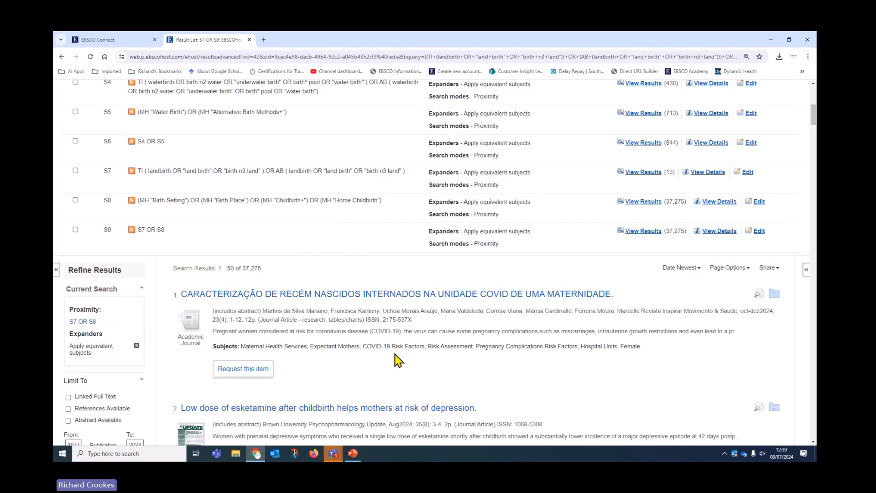
{"action": "scroll", "coordinate": [421, 344], "scroll_direction": "down", "scroll_amount": 2}
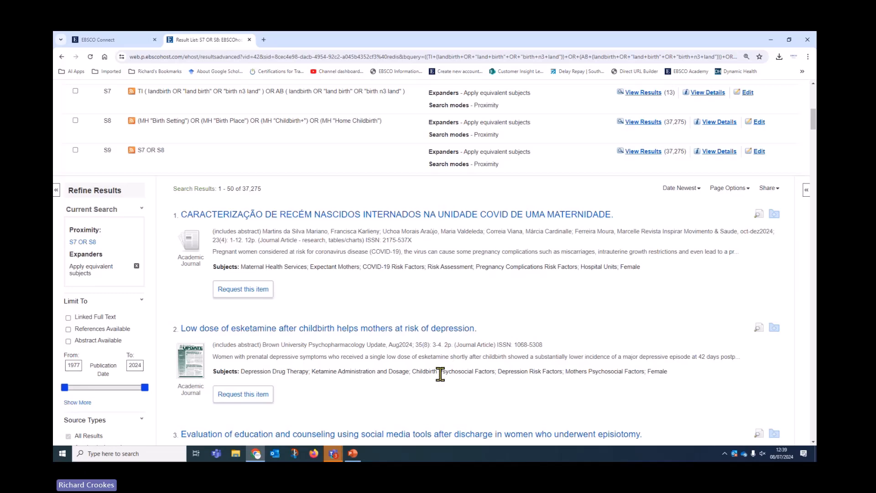
{"action": "scroll", "coordinate": [452, 387], "scroll_direction": "up", "scroll_amount": 3}
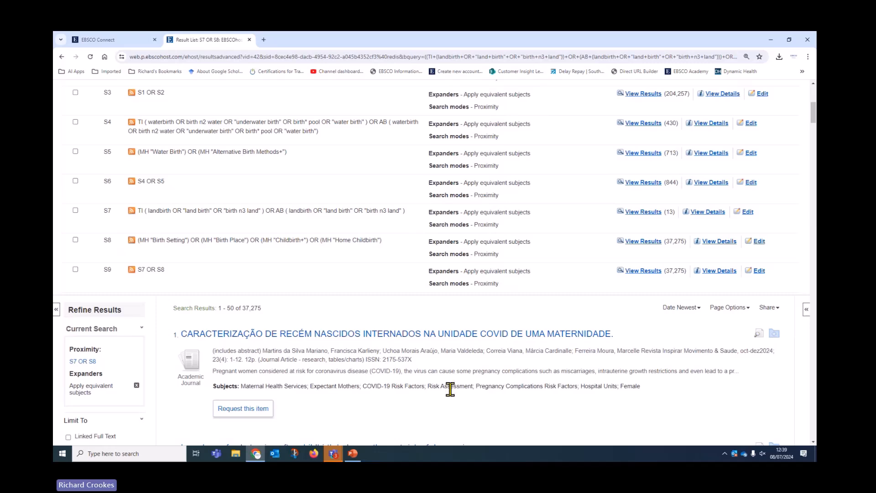
{"action": "scroll", "coordinate": [451, 395], "scroll_direction": "up", "scroll_amount": 3}
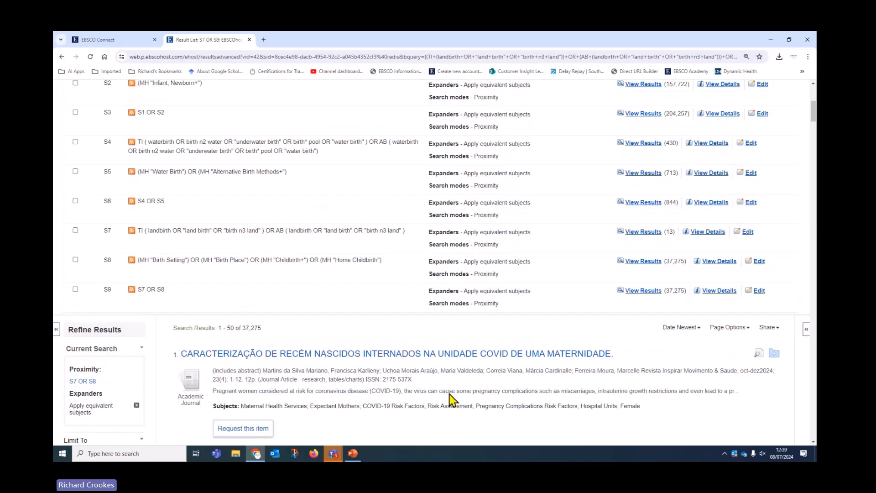
{"action": "scroll", "coordinate": [452, 397], "scroll_direction": "up", "scroll_amount": 4}
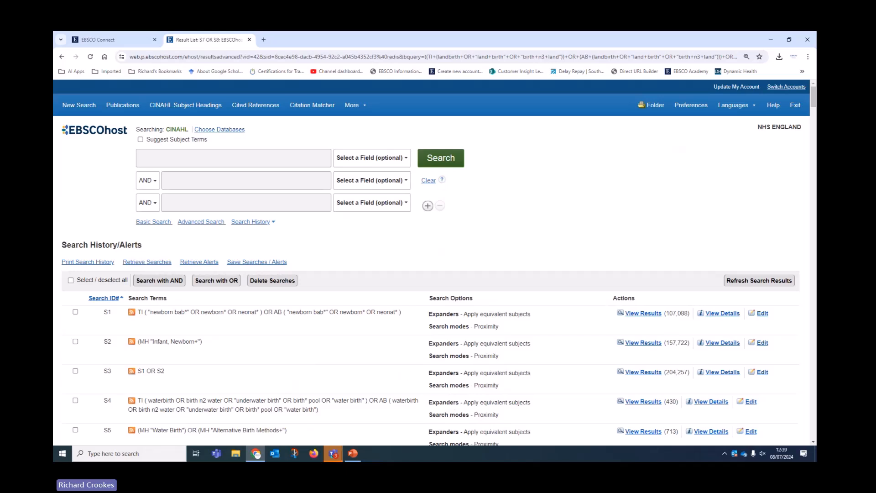
{"action": "key", "text": "alt+Tab"}
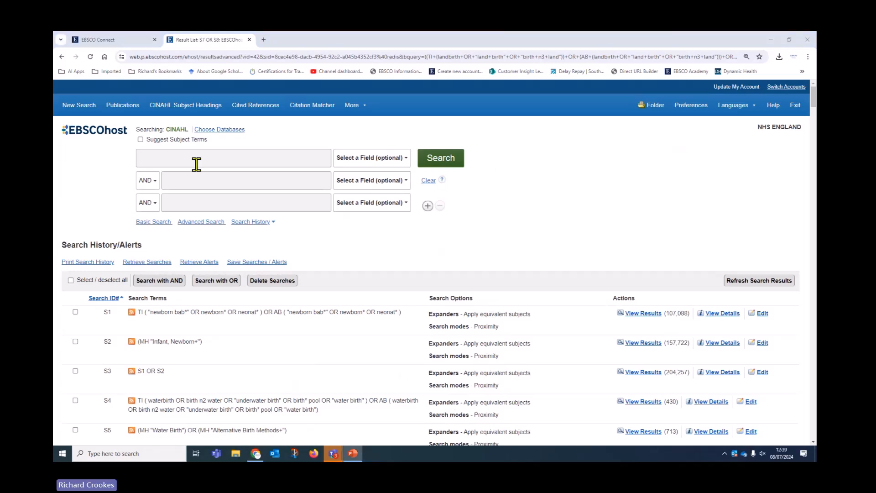
Enter the outcome keywords neonat* n1 morbidity OR neonat* n1 mortality as a new search query.
{"action": "left_click", "coordinate": [150, 158]}
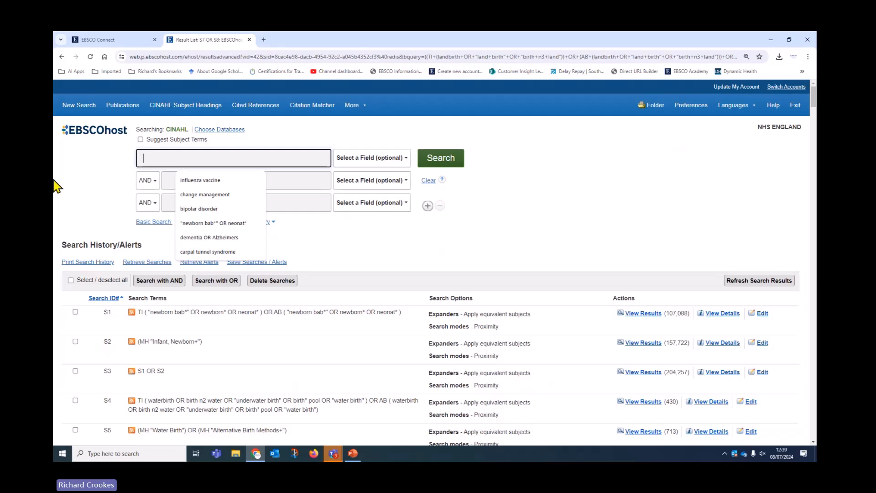
{"action": "type", "text": "ne"}
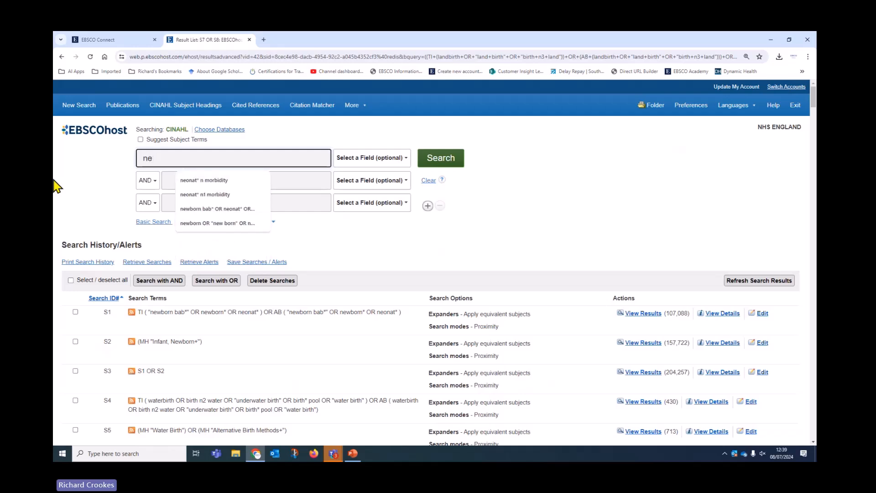
{"action": "type", "text": "onat"}
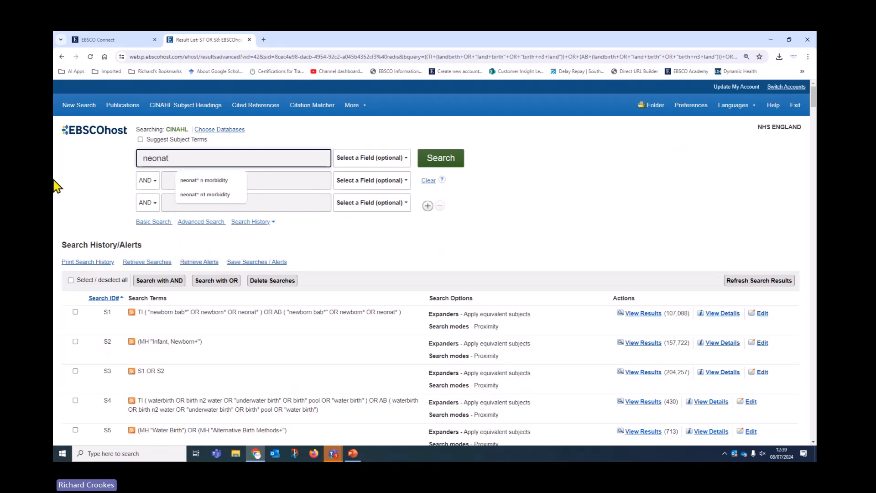
{"action": "type", "text": "* n1 mor"}
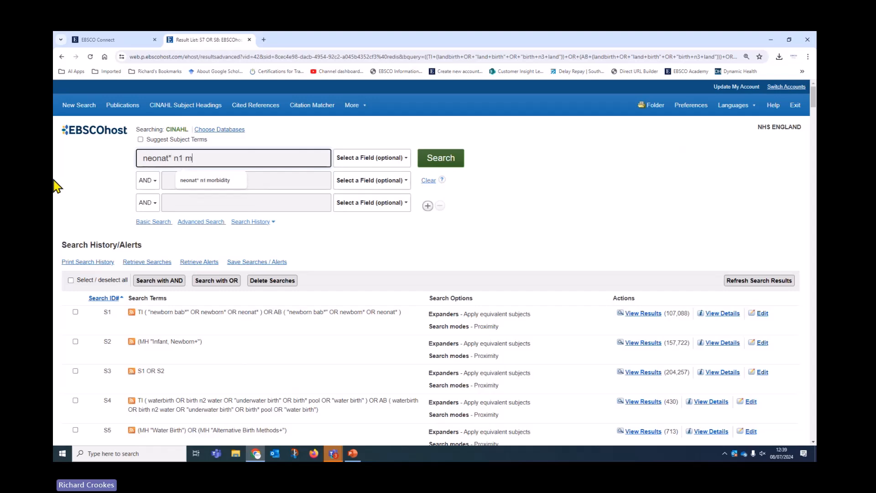
{"action": "type", "text": "dity"}
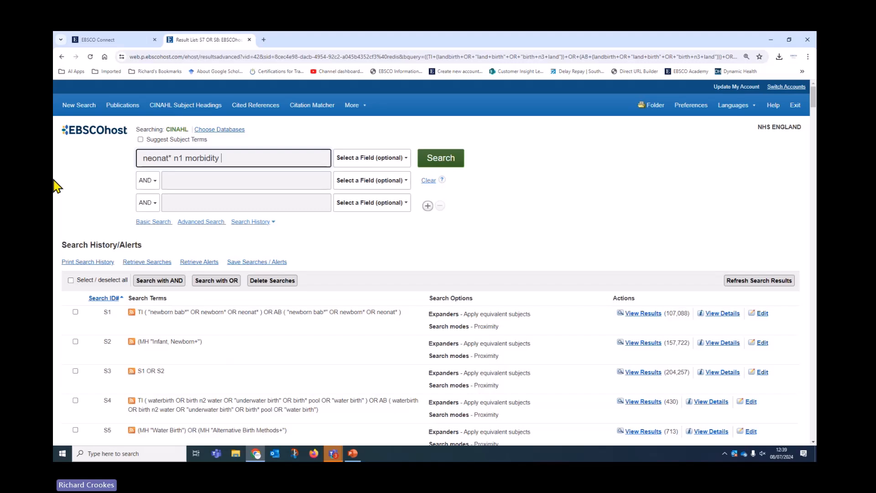
{"action": "type", "text": "OR nen"}
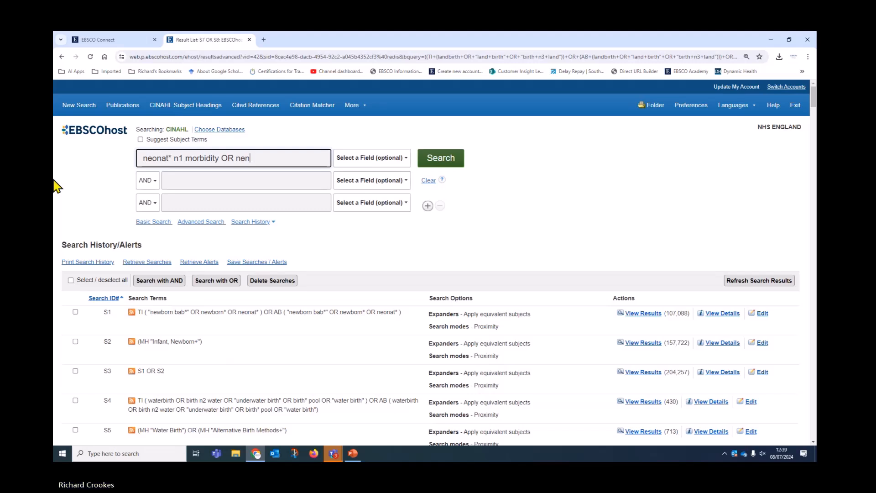
{"action": "key", "text": "BackSpace"}
{"action": "type", "text": "onat"}
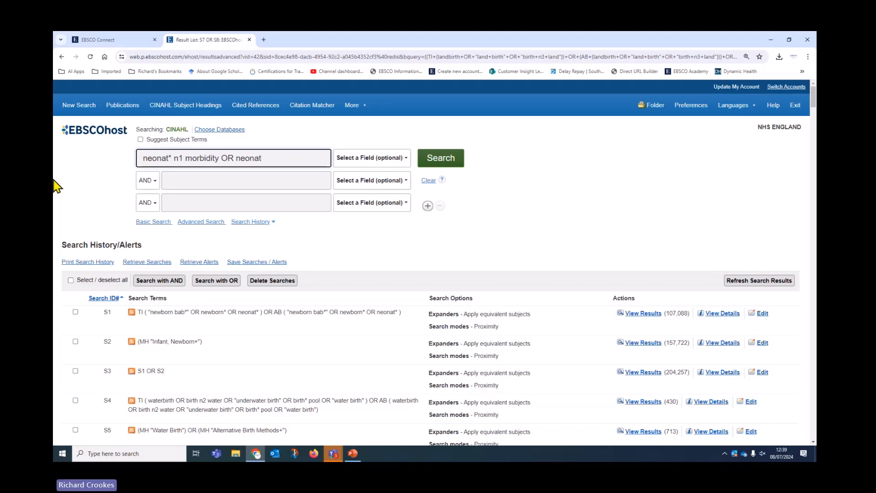
{"action": "type", "text": " n1 mortality"}
Replace the query with the nested form neonat* n1 (morbidity OR mortality).
{"action": "left_click_drag", "start_coordinate": [314, 159], "coordinate": [73, 166]}
{"action": "type", "text": "neonat"}
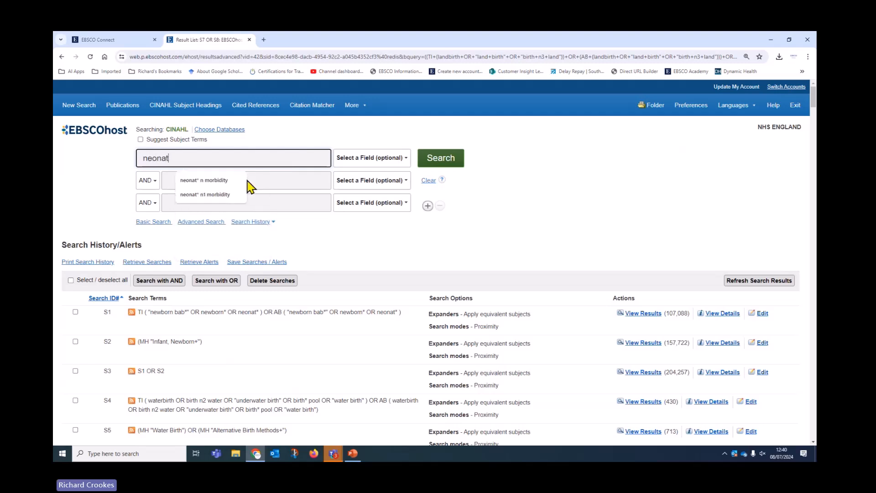
{"action": "type", "text": "* n1 "}
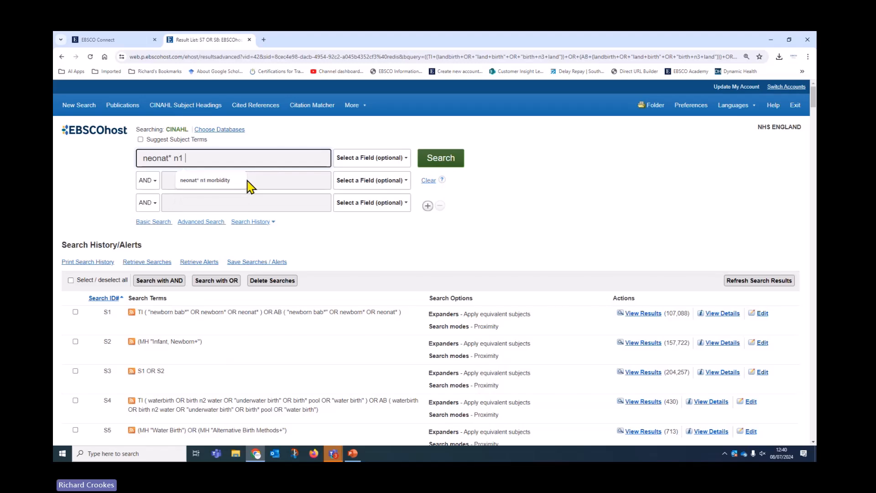
{"action": "type", "text": "(morbidity OR NO"}
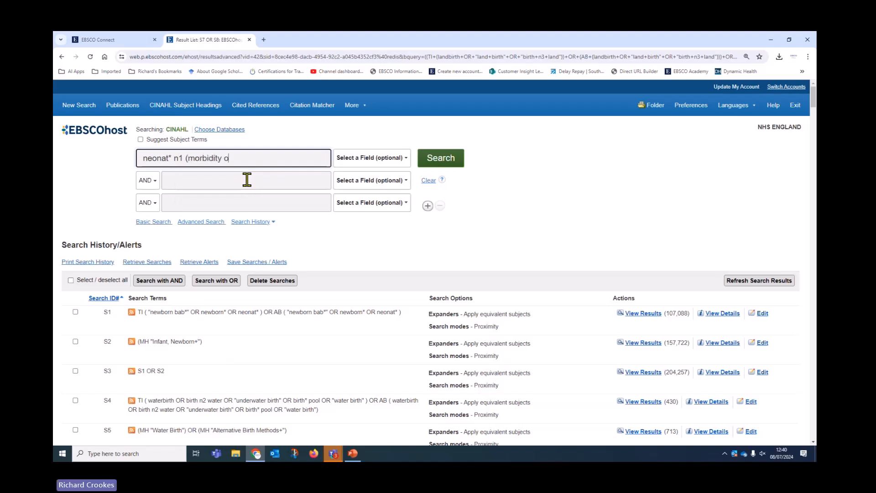
{"action": "key", "text": "BackSpace"}
{"action": "key", "text": "BackSpace"}
{"action": "type", "text": "mortality"}
Extend the query with OR infant* n1 (morbidity OR mortality), correcting the misspelled "mortality" in the infant phrase.
{"action": "type", "text": "OR"}
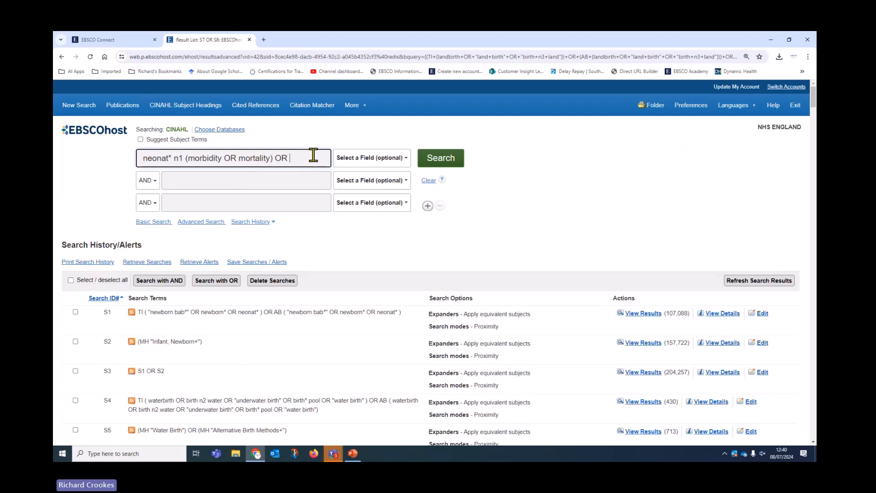
{"action": "type", "text": " infant"}
{"action": "type", "text": "* n1"}
{"action": "type", "text": " ("}
{"action": "type", "text": "morbidity OR"}
{"action": "type", "text": " M"}
{"action": "type", "text": "orta"}
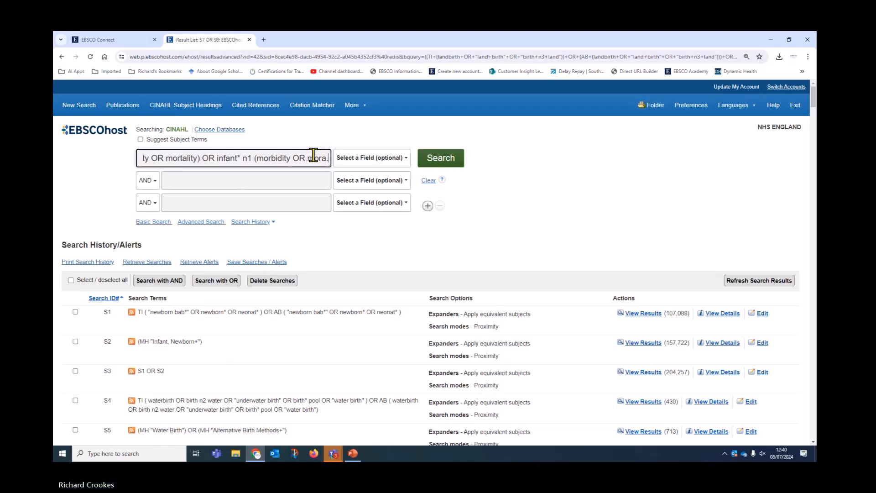
{"action": "type", "text": "lity)"}
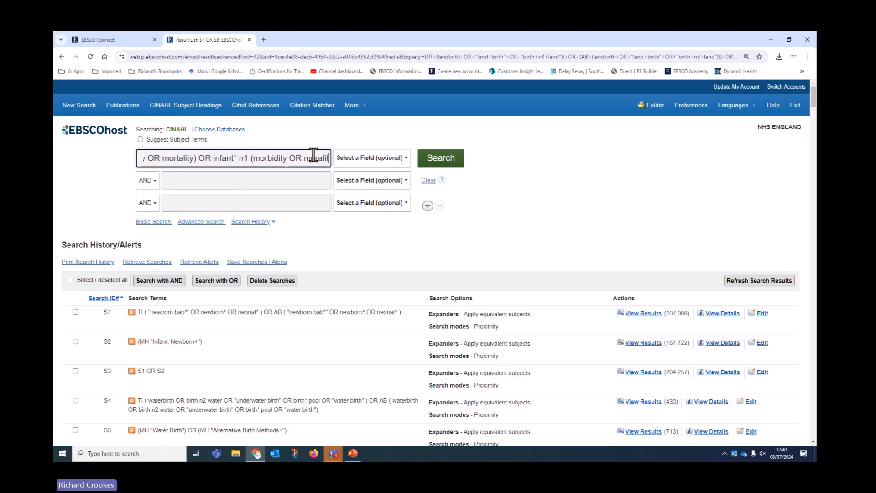
{"action": "left_click_drag", "start_coordinate": [330, 158], "coordinate": [116, 200]}
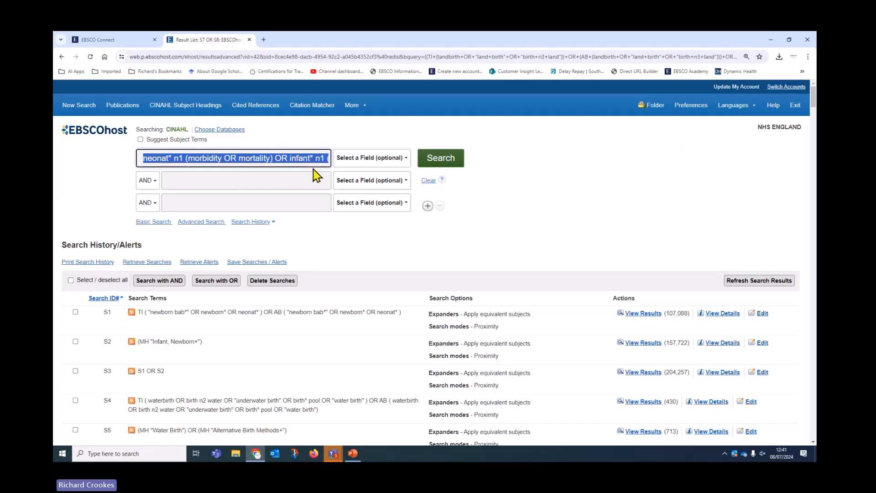
{"action": "left_click_drag", "start_coordinate": [311, 158], "coordinate": [333, 159]}
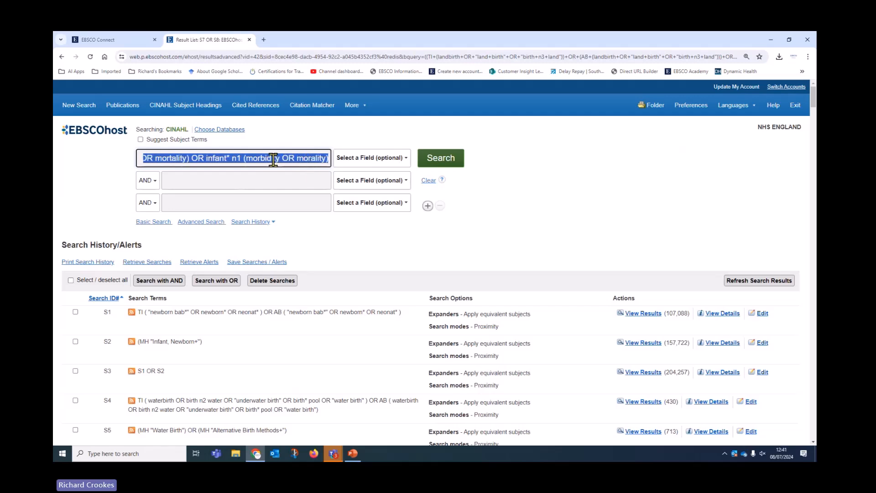
{"action": "left_click", "coordinate": [312, 159]}
{"action": "type", "text": "t"}
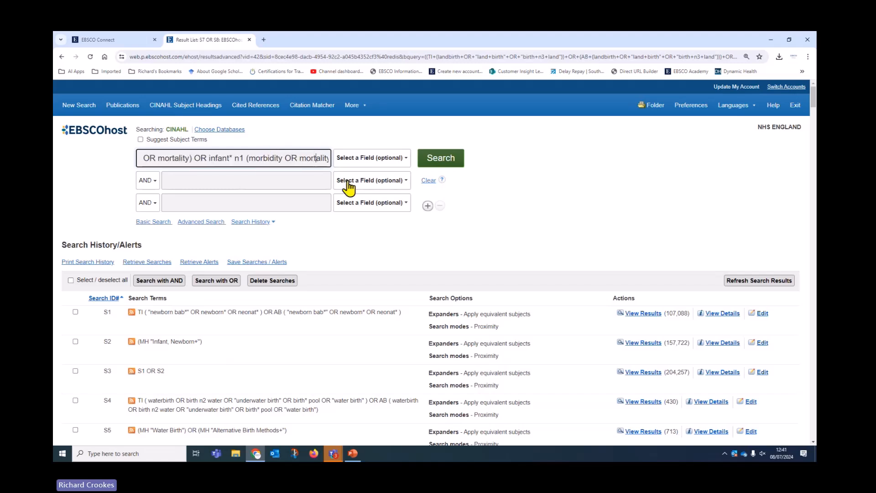
Copy the whole morbidity and mortality query into the second search row and join the two rows with OR.
{"action": "triple_click", "coordinate": [243, 157]}
{"action": "right_click", "coordinate": [245, 157]}
{"action": "left_click", "coordinate": [257, 193]}
{"action": "right_click", "coordinate": [239, 181]}
{"action": "left_click", "coordinate": [251, 258]}
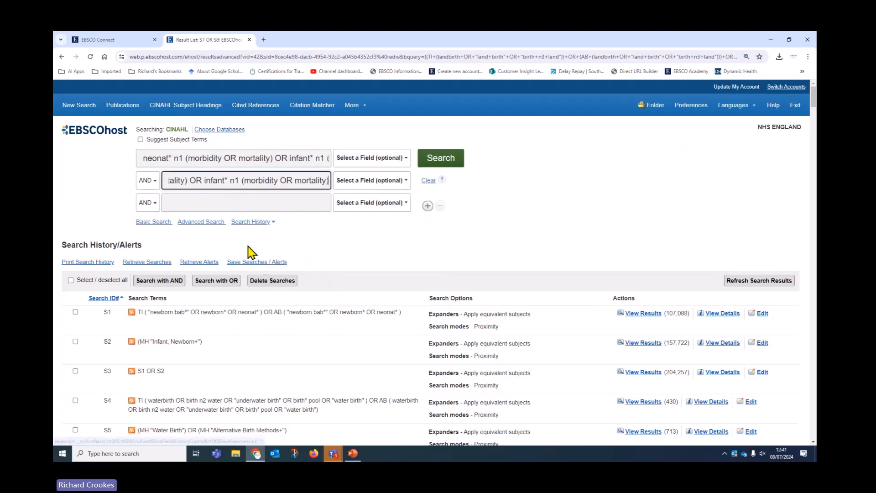
{"action": "left_click", "coordinate": [149, 180]}
{"action": "left_click", "coordinate": [144, 213]}
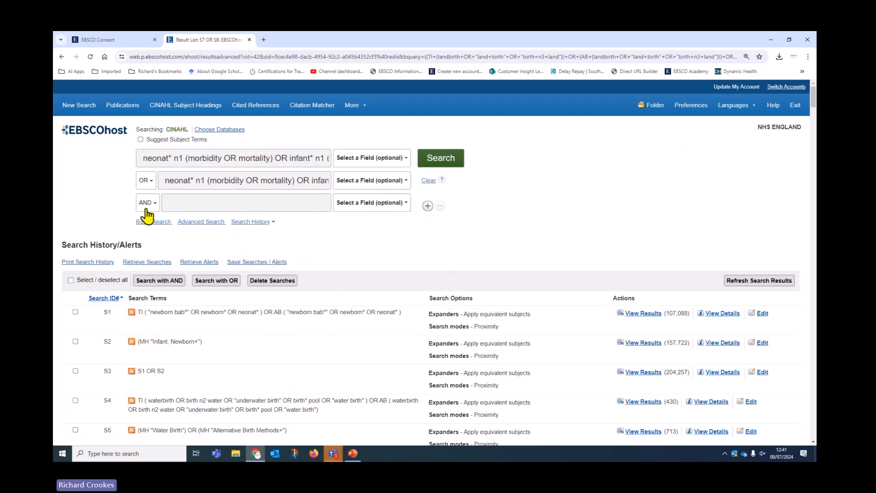
Limit the first row to TI Title and the second to AB Abstract, and run the search.
{"action": "left_click", "coordinate": [353, 161]}
{"action": "left_click", "coordinate": [354, 199]}
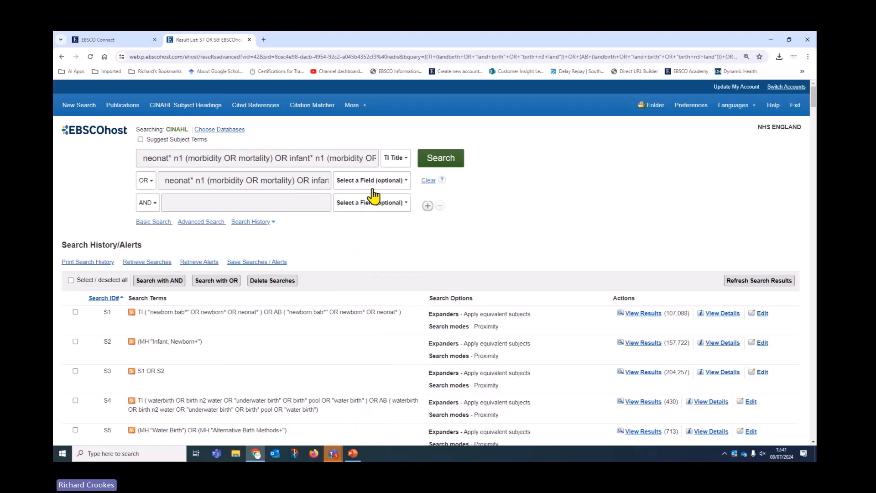
{"action": "left_click", "coordinate": [368, 185]}
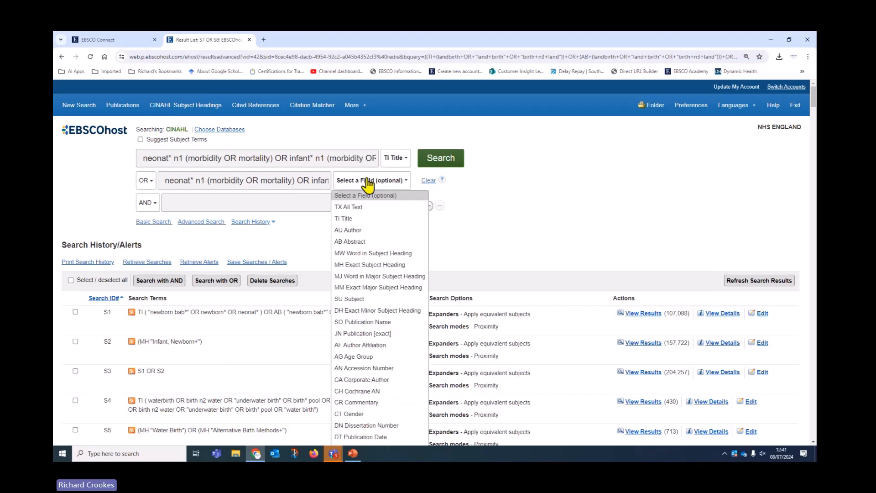
{"action": "left_click", "coordinate": [355, 240]}
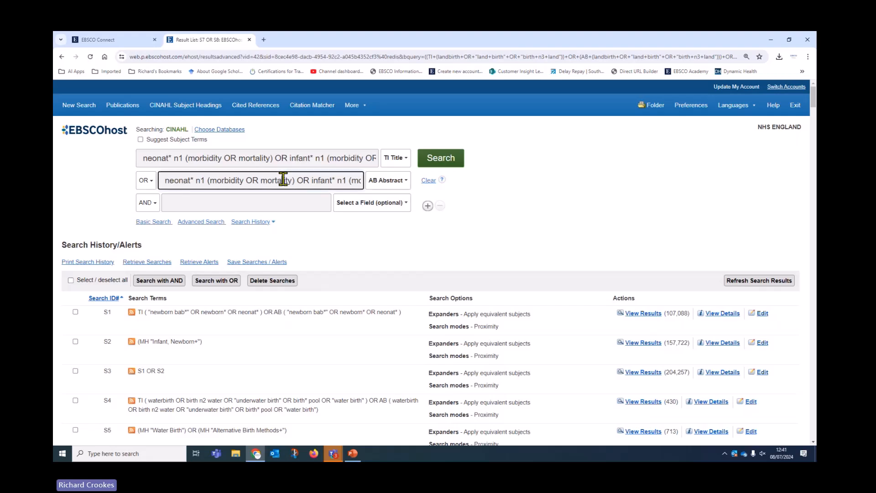
{"action": "left_click_drag", "start_coordinate": [283, 179], "coordinate": [362, 180]}
{"action": "left_click", "coordinate": [448, 164]}
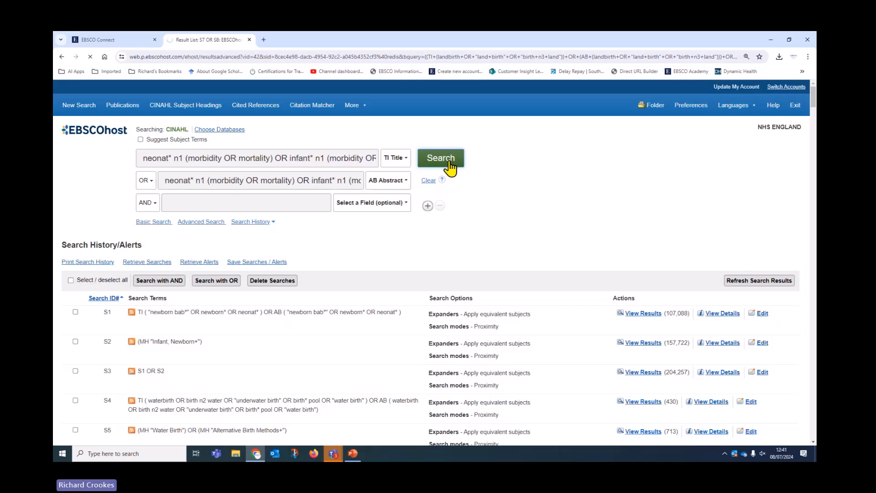
Check the full search terms of S10 in its edit view, close it without changes, and review the search history.
{"action": "scroll", "coordinate": [360, 310], "scroll_direction": "down", "scroll_amount": 2}
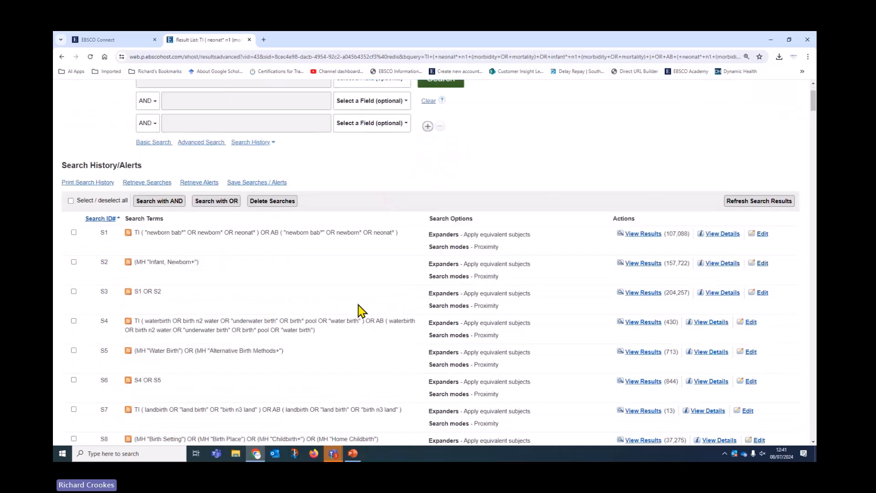
{"action": "scroll", "coordinate": [360, 311], "scroll_direction": "down", "scroll_amount": 4}
{"action": "scroll", "coordinate": [357, 306], "scroll_direction": "down", "scroll_amount": 2}
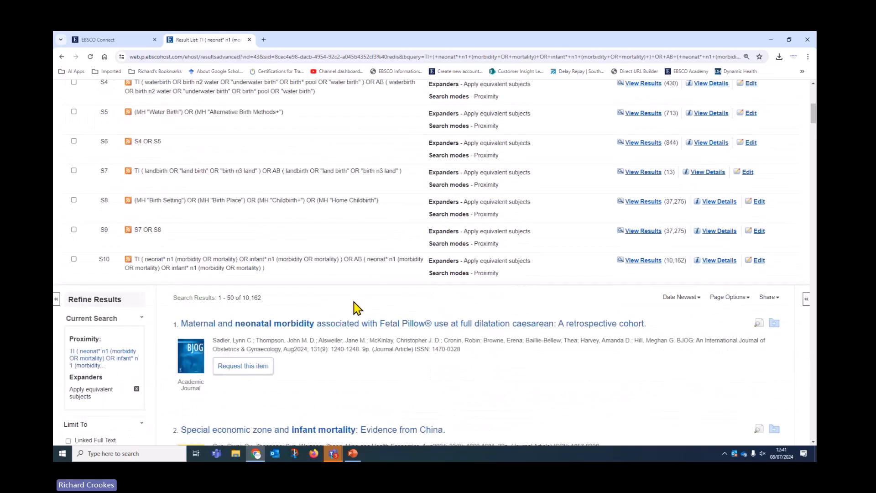
{"action": "left_click", "coordinate": [759, 260]}
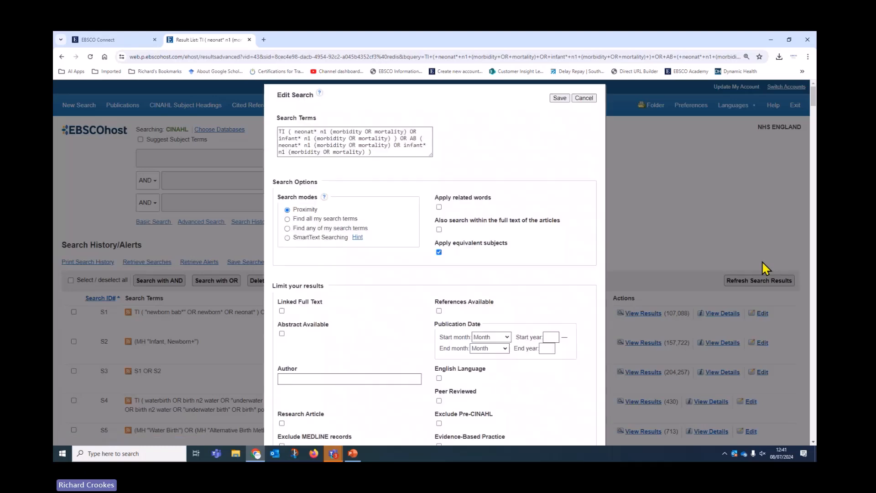
{"action": "left_click_drag", "start_coordinate": [429, 156], "coordinate": [447, 185]}
{"action": "left_click", "coordinate": [586, 100]}
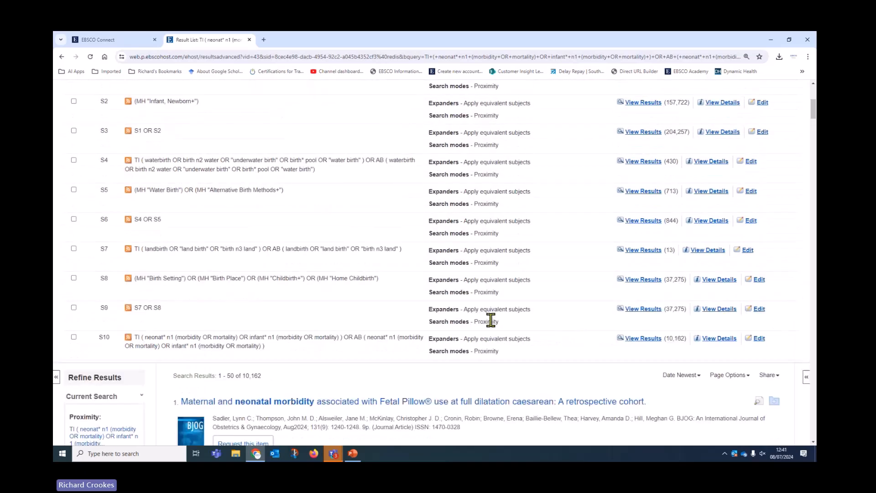
{"action": "scroll", "coordinate": [490, 321], "scroll_direction": "up", "scroll_amount": 2}
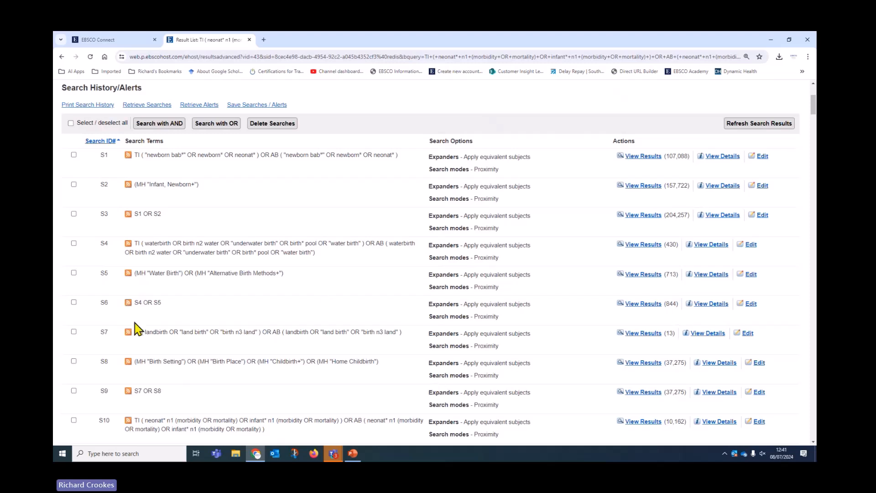
{"action": "left_click", "coordinate": [73, 332]}
{"action": "scroll", "coordinate": [205, 393], "scroll_direction": "down", "scroll_amount": 1}
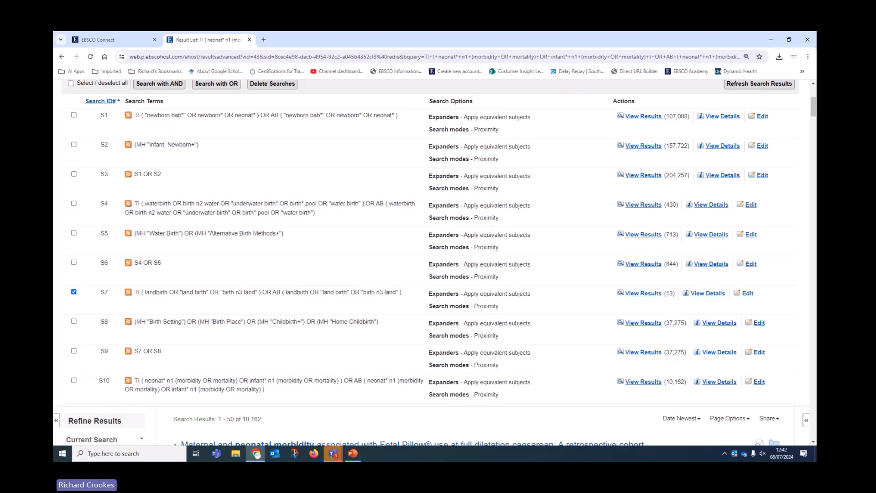
{"action": "left_click", "coordinate": [73, 292]}
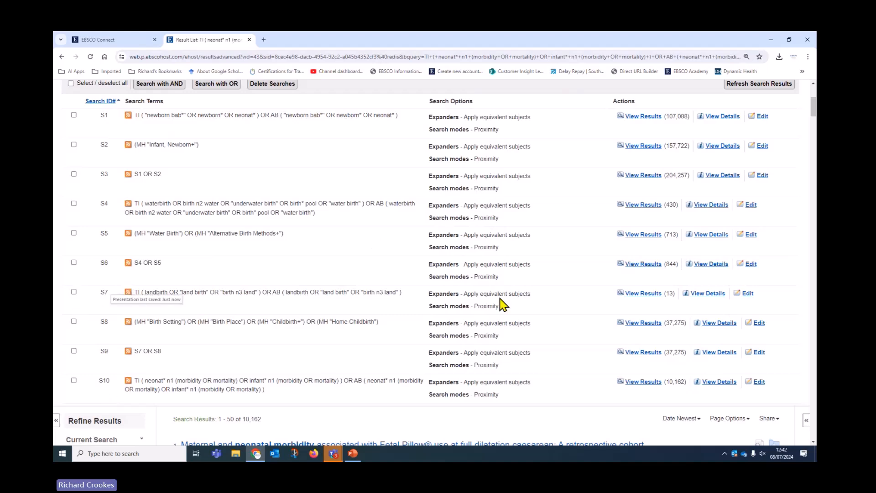
Review search lines S1 to S10 in the search history, comparing their terms and result counts.
{"action": "scroll", "coordinate": [426, 264], "scroll_direction": "up", "scroll_amount": 2}
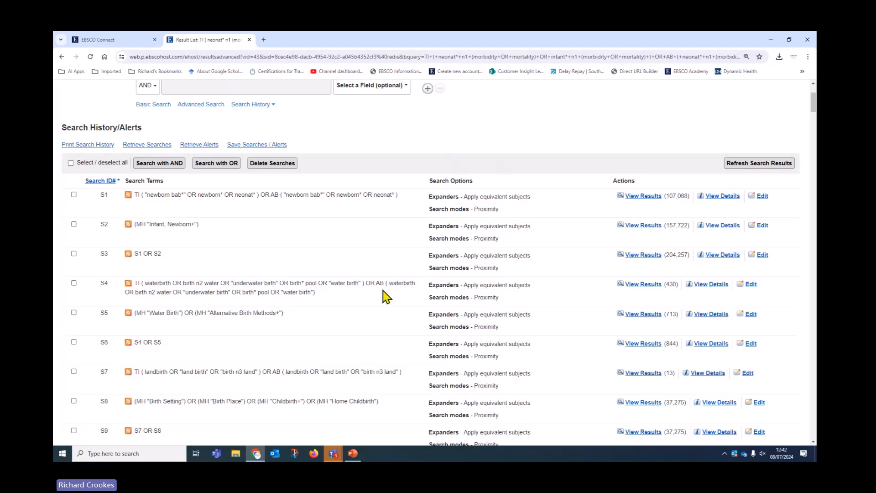
{"action": "scroll", "coordinate": [365, 292], "scroll_direction": "down", "scroll_amount": 3}
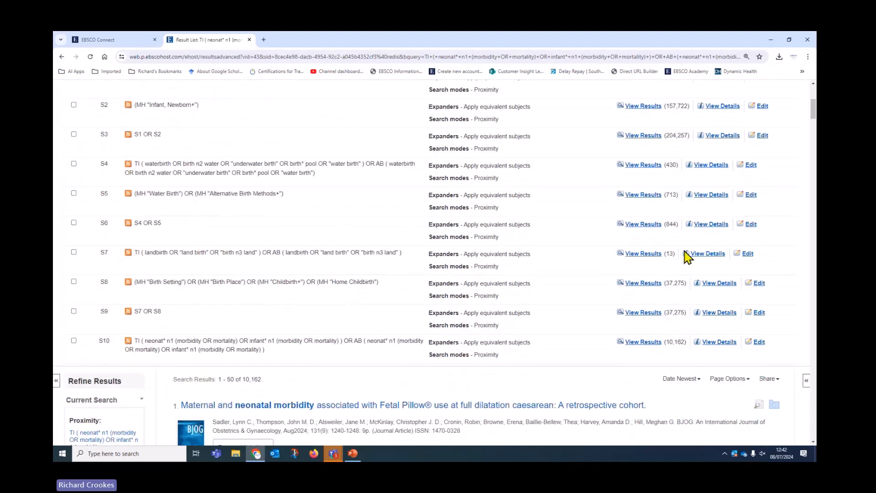
{"action": "scroll", "coordinate": [398, 270], "scroll_direction": "down", "scroll_amount": 1}
{"action": "scroll", "coordinate": [377, 268], "scroll_direction": "down", "scroll_amount": 1}
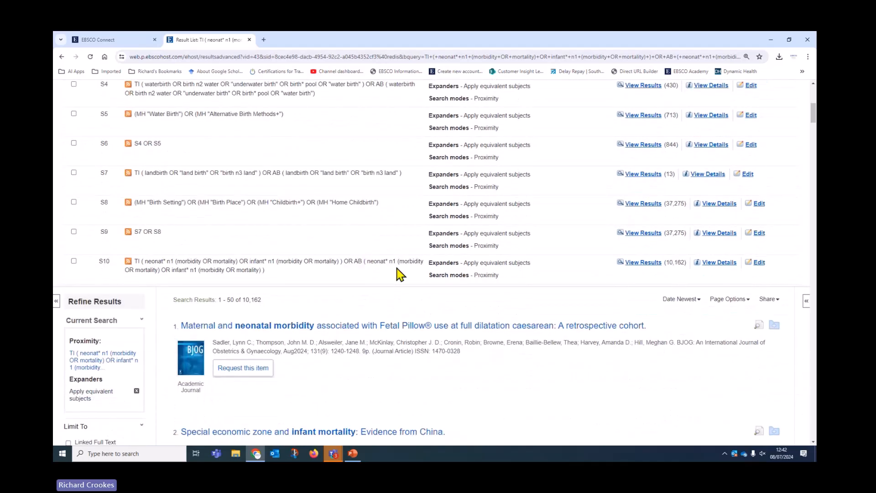
{"action": "scroll", "coordinate": [548, 323], "scroll_direction": "up", "scroll_amount": 8}
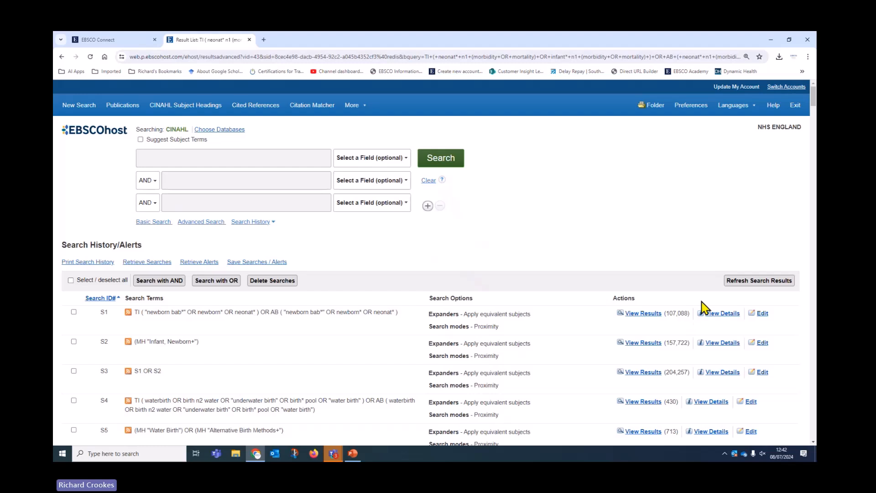
{"action": "scroll", "coordinate": [496, 335], "scroll_direction": "down", "scroll_amount": 4}
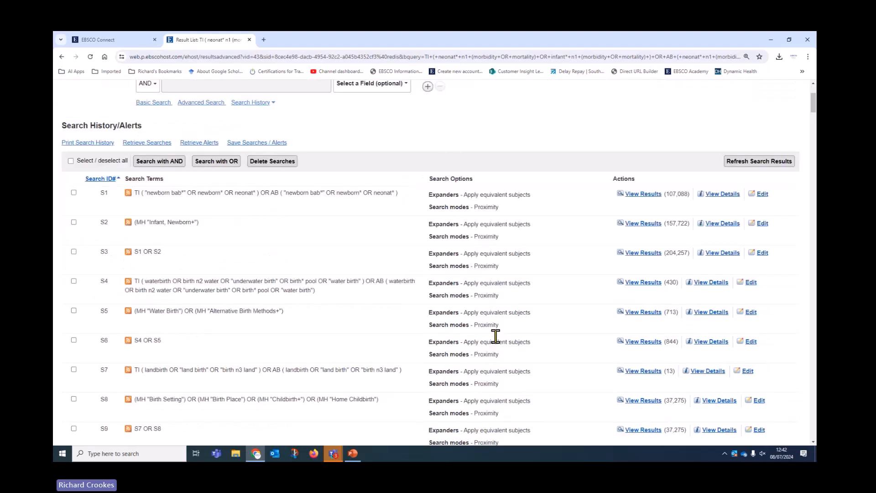
{"action": "scroll", "coordinate": [502, 335], "scroll_direction": "up", "scroll_amount": 4}
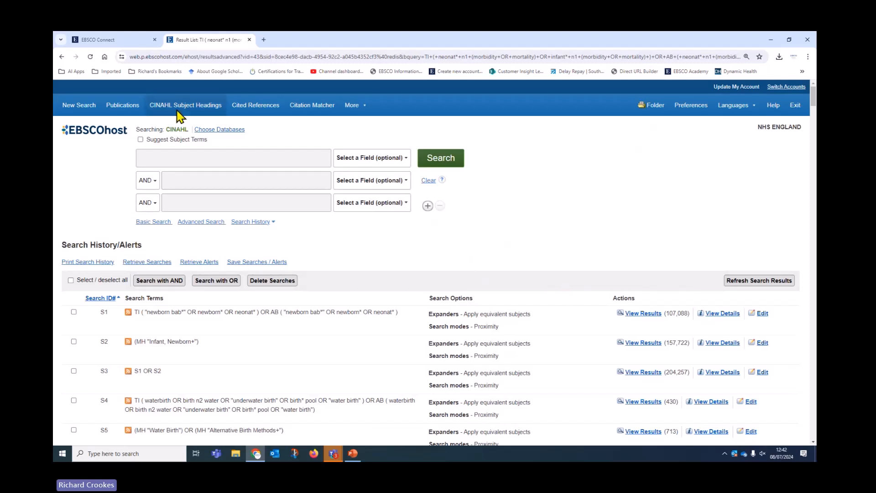
Turn on subject term suggestions and look up CINAHL headings for neonatal mortality.
{"action": "left_click", "coordinate": [140, 140]}
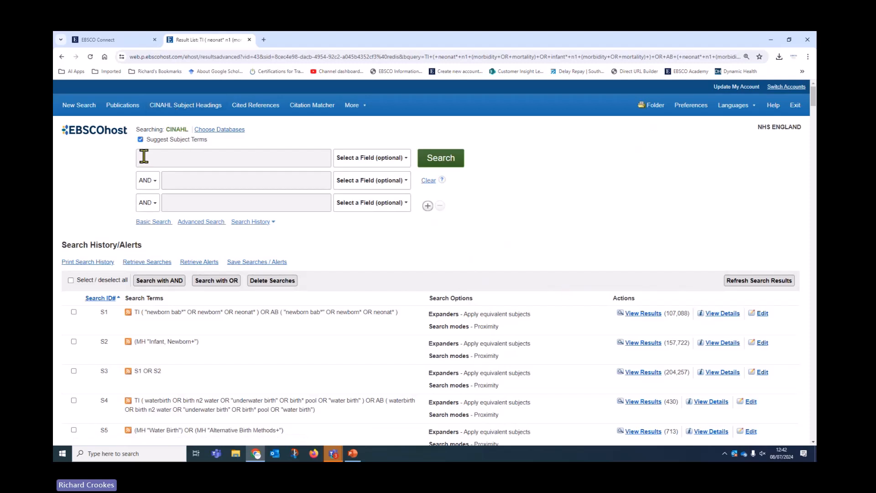
{"action": "left_click", "coordinate": [158, 158]}
{"action": "type", "text": "ne"}
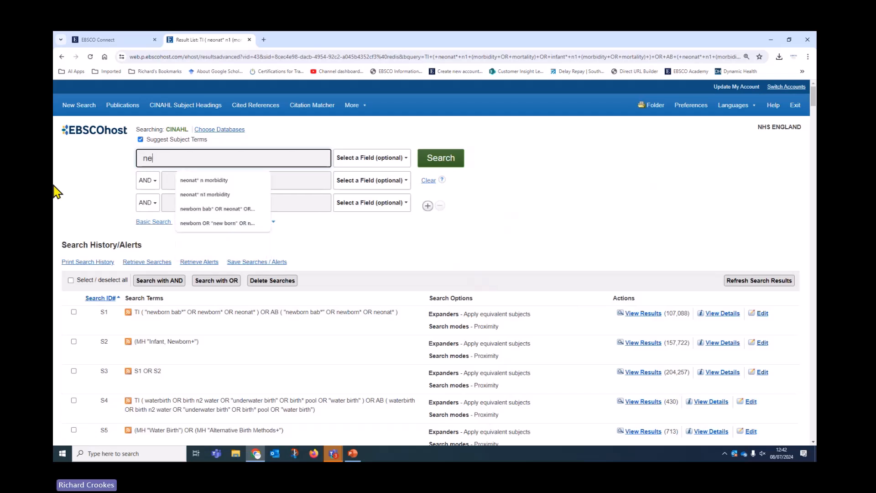
{"action": "type", "text": "onata"}
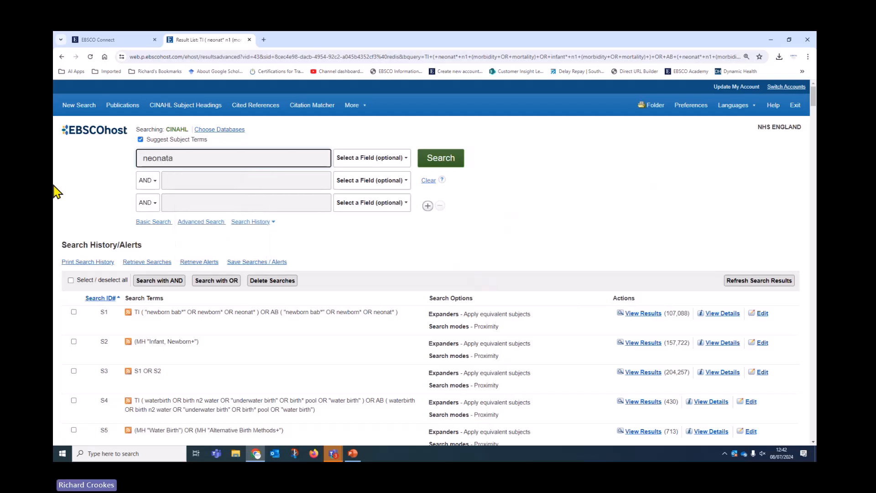
{"action": "type", "text": "l"}
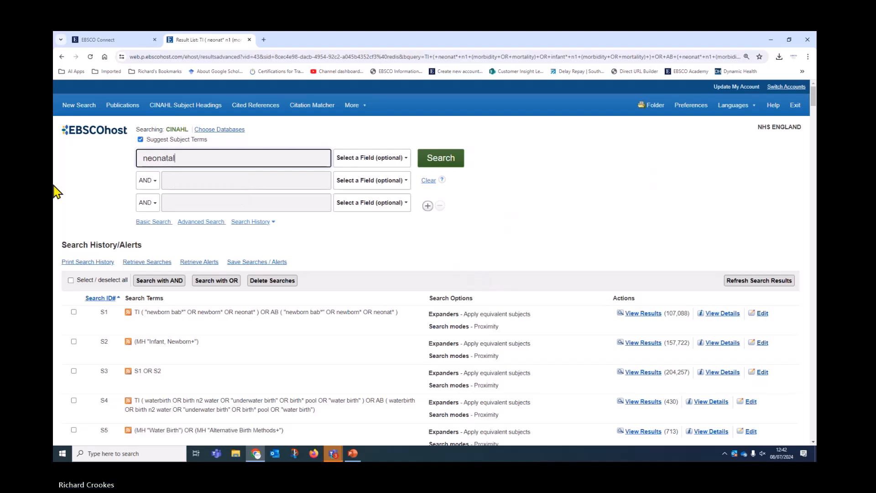
{"action": "type", "text": " mortality"}
{"action": "left_click", "coordinate": [438, 160]}
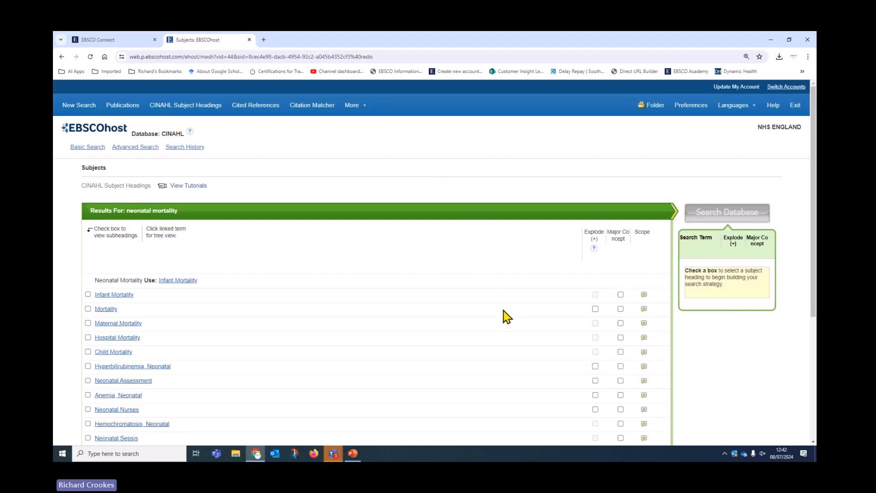
Add the Infant Mortality heading with all subheadings to the search terms and read its scope note.
{"action": "scroll", "coordinate": [506, 308], "scroll_direction": "down", "scroll_amount": 3}
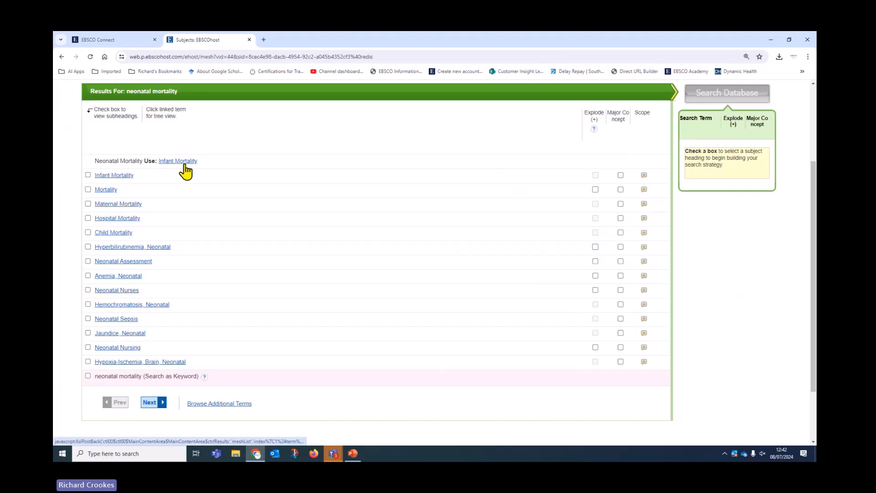
{"action": "left_click", "coordinate": [88, 175]}
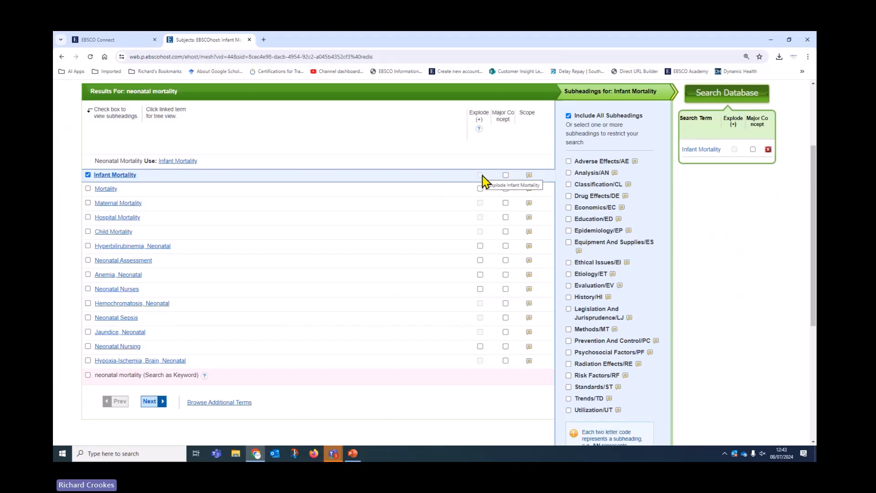
{"action": "left_click", "coordinate": [529, 177]}
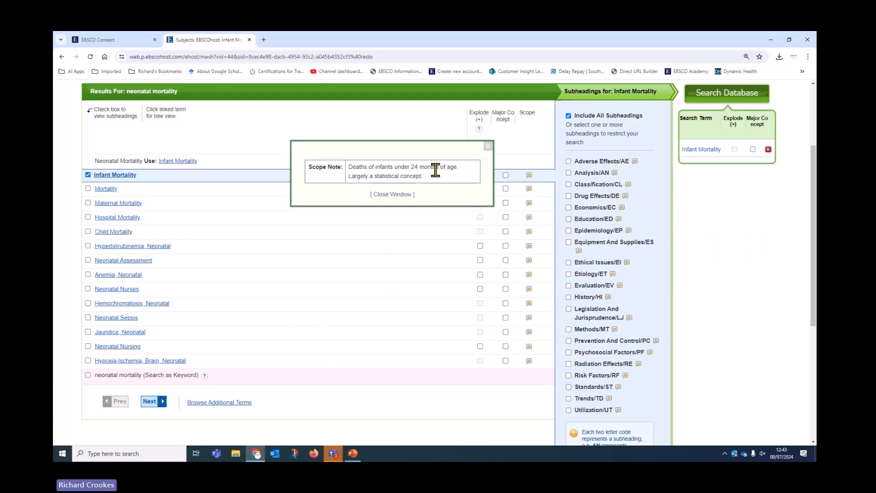
{"action": "left_click", "coordinate": [488, 146]}
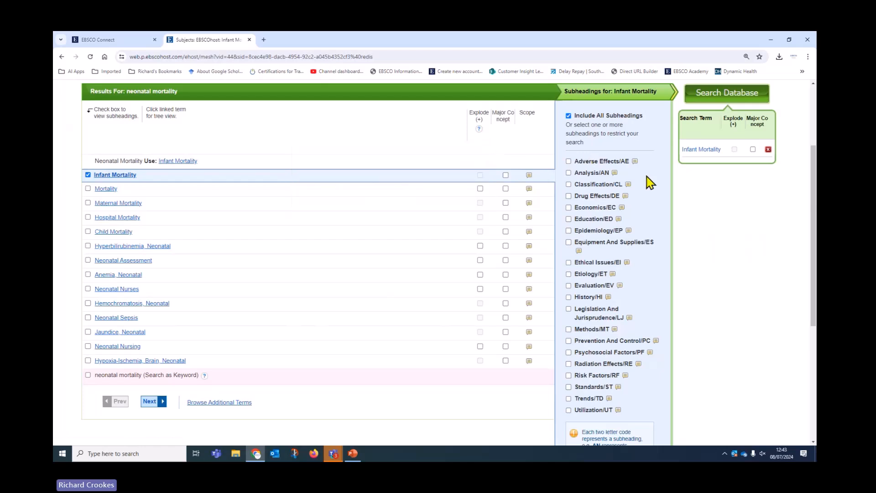
Add the related heading Perinatal Death with all subheadings, and search the database for Infant Mortality OR Perinatal Death.
{"action": "scroll", "coordinate": [619, 228], "scroll_direction": "down", "scroll_amount": 3}
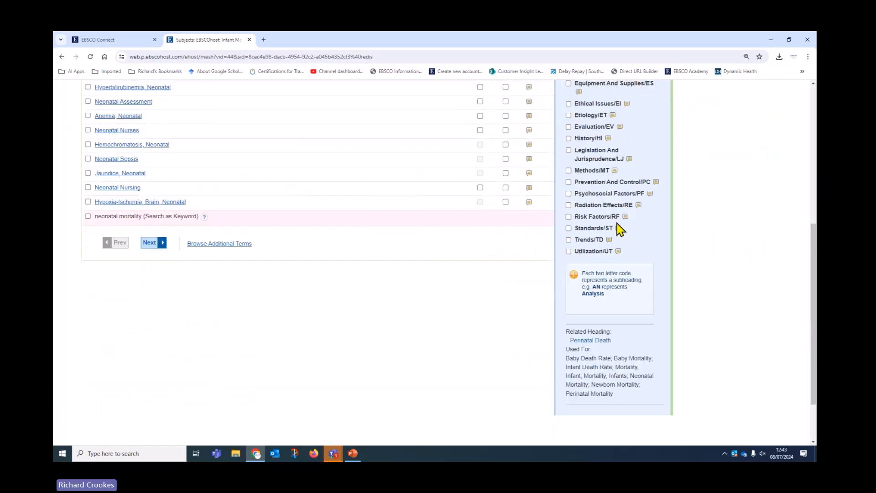
{"action": "scroll", "coordinate": [620, 226], "scroll_direction": "down", "scroll_amount": 2}
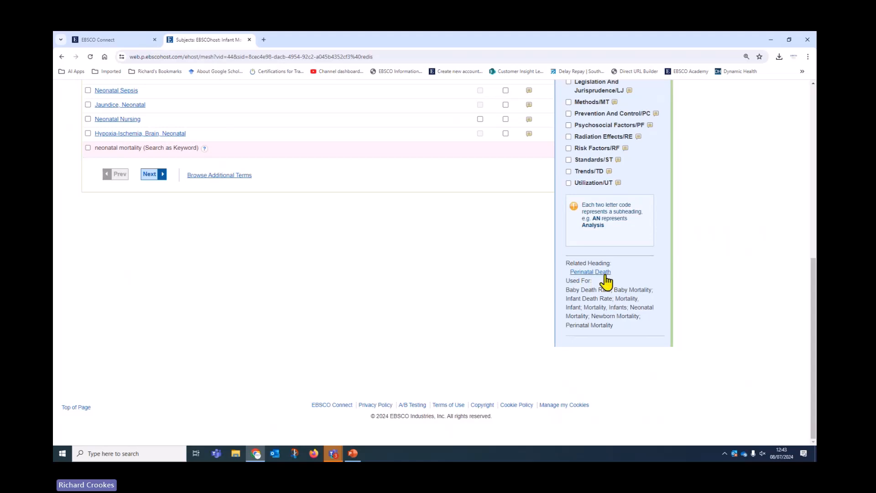
{"action": "scroll", "coordinate": [614, 316], "scroll_direction": "up", "scroll_amount": 2}
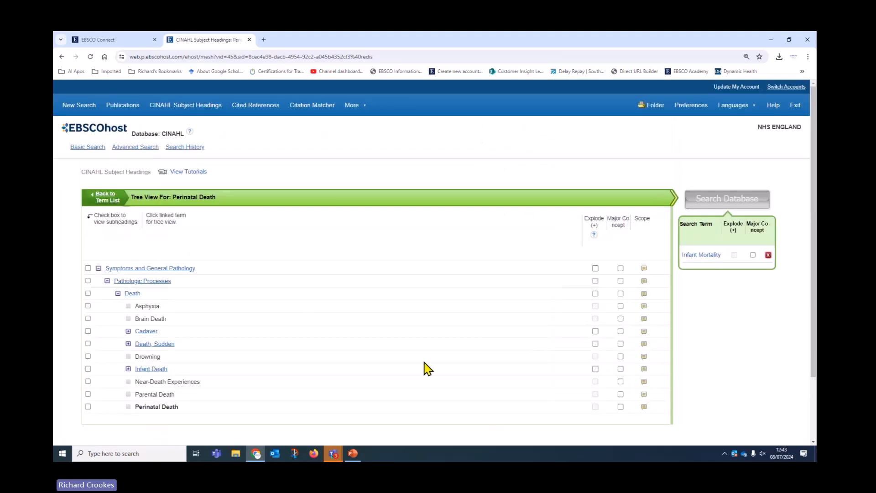
{"action": "scroll", "coordinate": [379, 313], "scroll_direction": "down", "scroll_amount": 2}
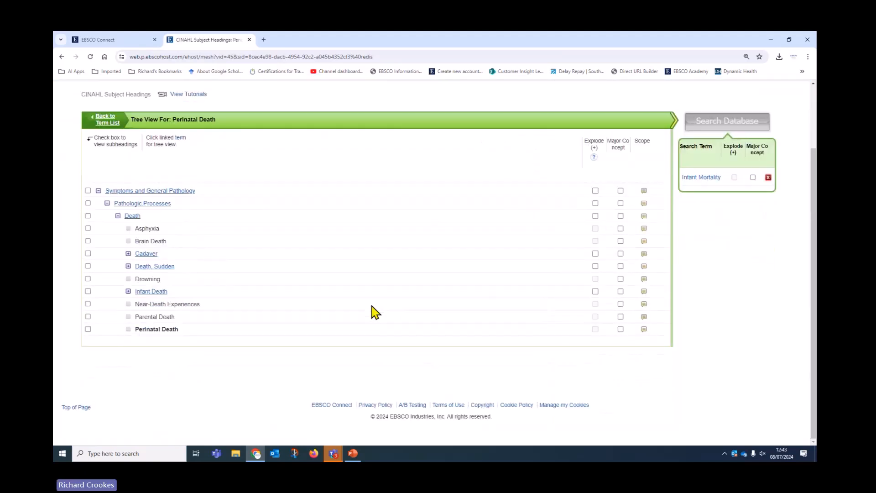
{"action": "left_click", "coordinate": [88, 329]}
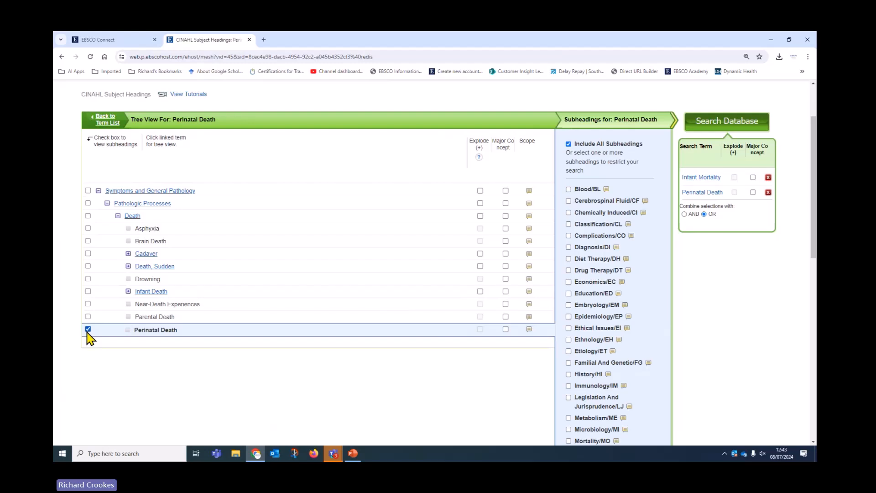
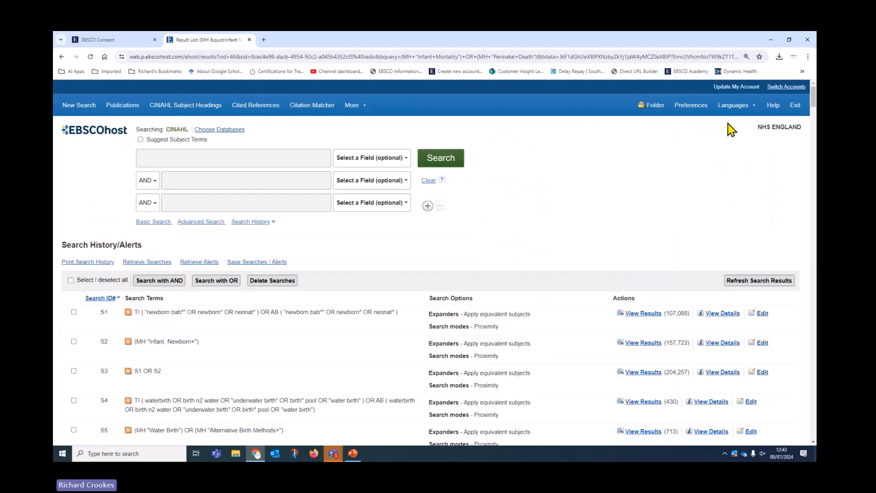
Combine S10 and S11 with OR and check the new line in the search history.
{"action": "scroll", "coordinate": [422, 300], "scroll_direction": "down", "scroll_amount": 6}
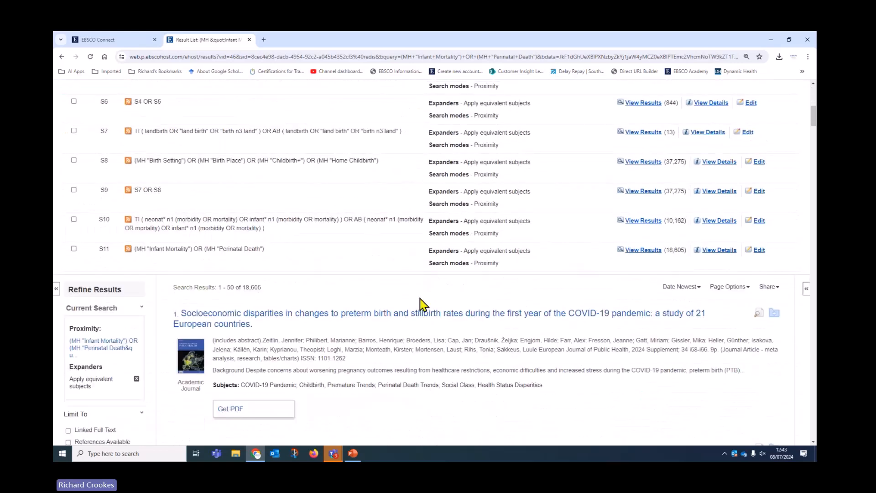
{"action": "left_click", "coordinate": [74, 220]}
{"action": "left_click", "coordinate": [73, 249]}
{"action": "scroll", "coordinate": [343, 391], "scroll_direction": "up", "scroll_amount": 1}
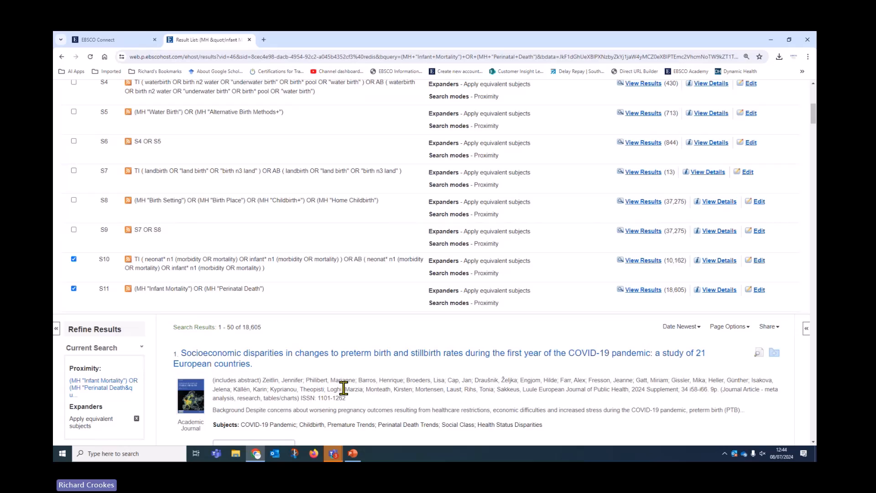
{"action": "scroll", "coordinate": [343, 388], "scroll_direction": "up", "scroll_amount": 5}
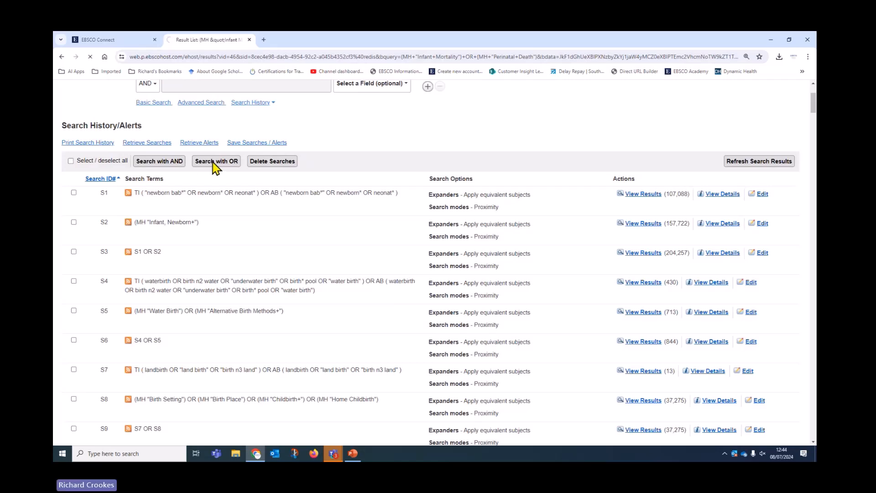
{"action": "scroll", "coordinate": [365, 363], "scroll_direction": "down", "scroll_amount": 4}
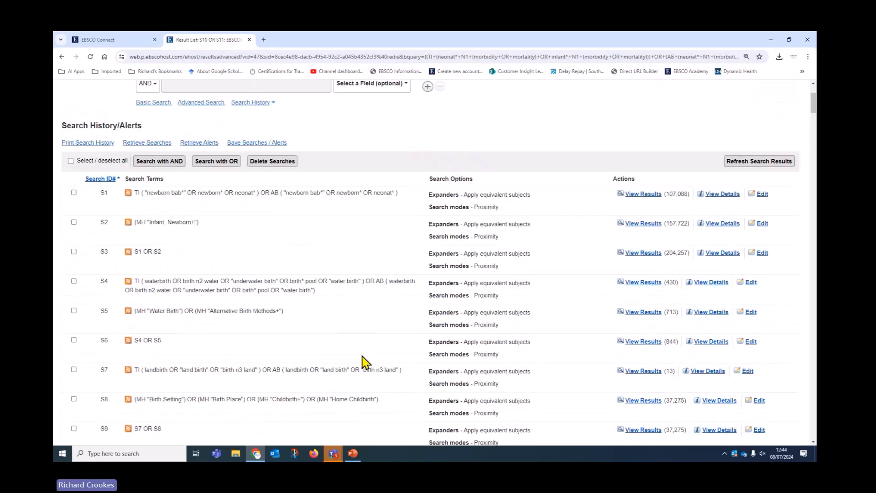
{"action": "scroll", "coordinate": [365, 363], "scroll_direction": "down", "scroll_amount": 4}
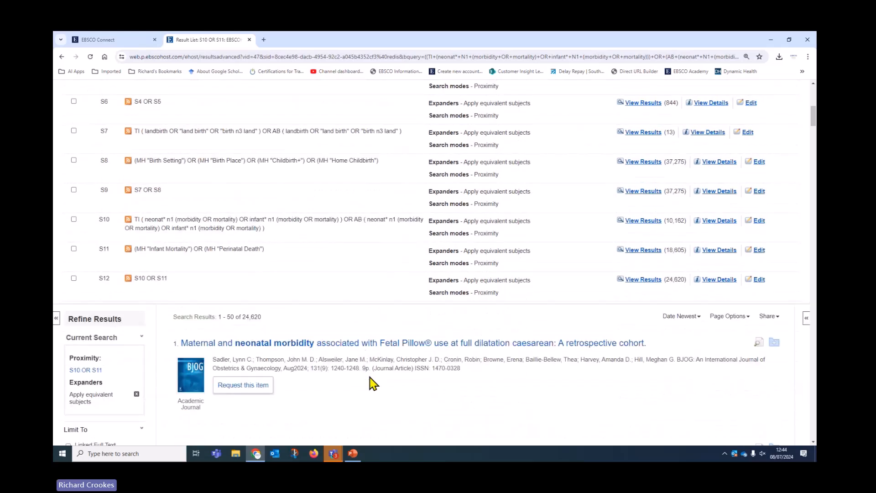
Combine the four concept searches S3, S6, S9 and S12 with AND.
{"action": "scroll", "coordinate": [374, 411], "scroll_direction": "up", "scroll_amount": 3}
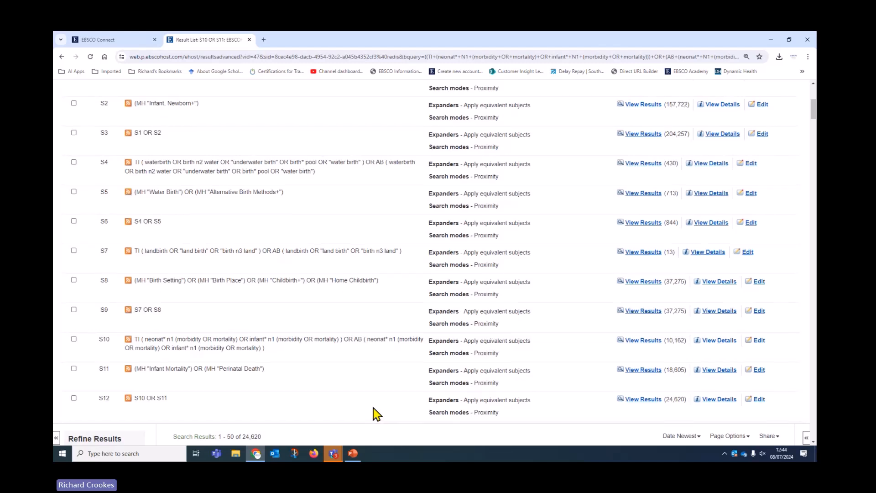
{"action": "scroll", "coordinate": [376, 414], "scroll_direction": "up", "scroll_amount": 3}
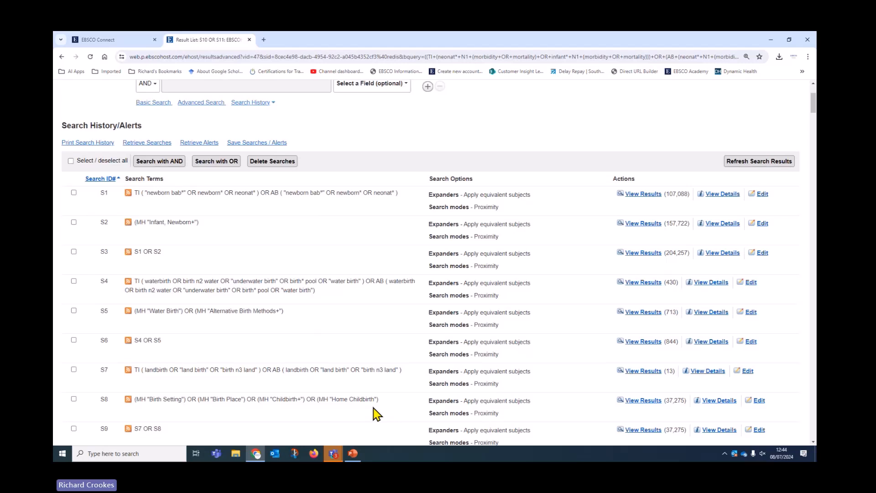
{"action": "scroll", "coordinate": [375, 413], "scroll_direction": "up", "scroll_amount": 3}
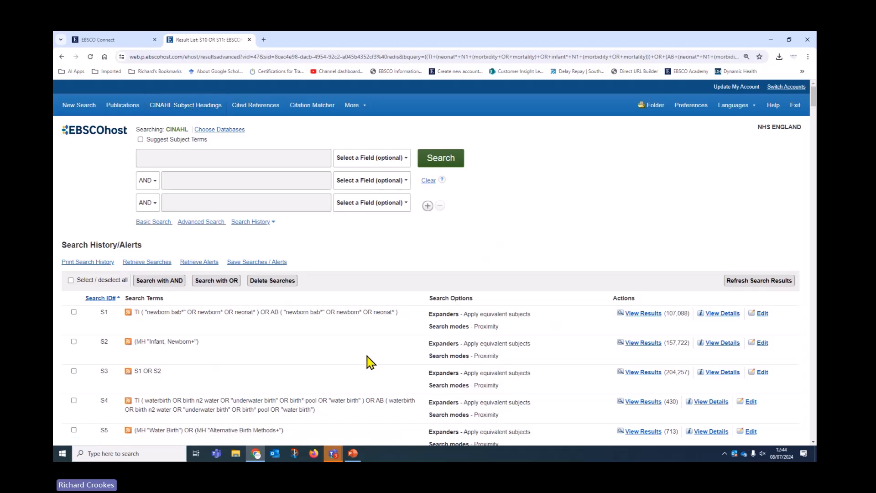
{"action": "scroll", "coordinate": [368, 362], "scroll_direction": "down", "scroll_amount": 3}
{"action": "scroll", "coordinate": [368, 362], "scroll_direction": "down", "scroll_amount": 1}
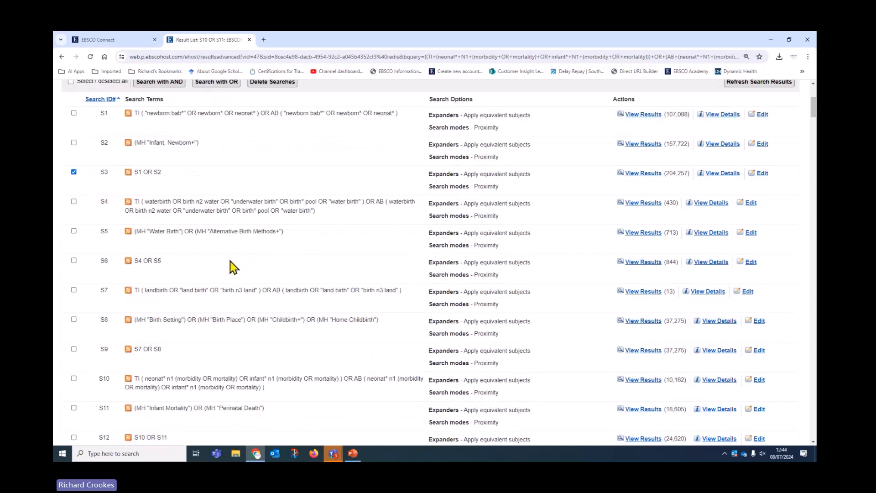
{"action": "scroll", "coordinate": [329, 334], "scroll_direction": "down", "scroll_amount": 1}
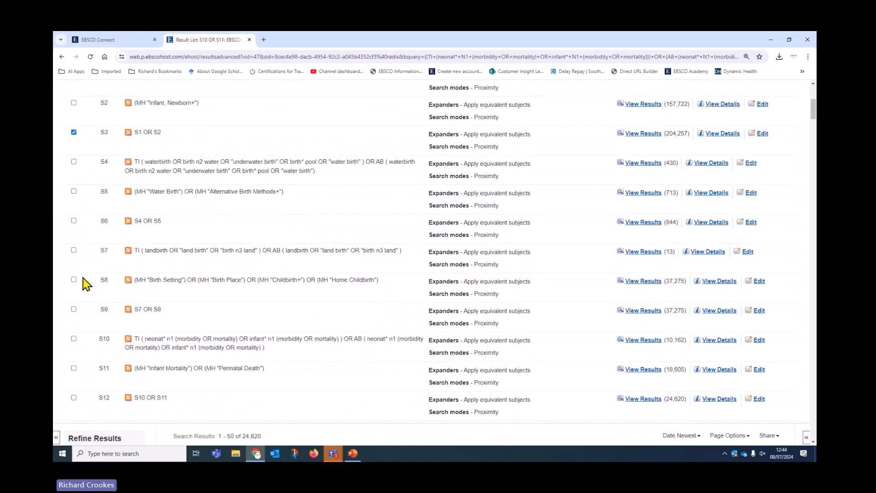
{"action": "left_click", "coordinate": [74, 221]}
{"action": "scroll", "coordinate": [340, 380], "scroll_direction": "down", "scroll_amount": 1}
{"action": "scroll", "coordinate": [340, 380], "scroll_direction": "down", "scroll_amount": 2}
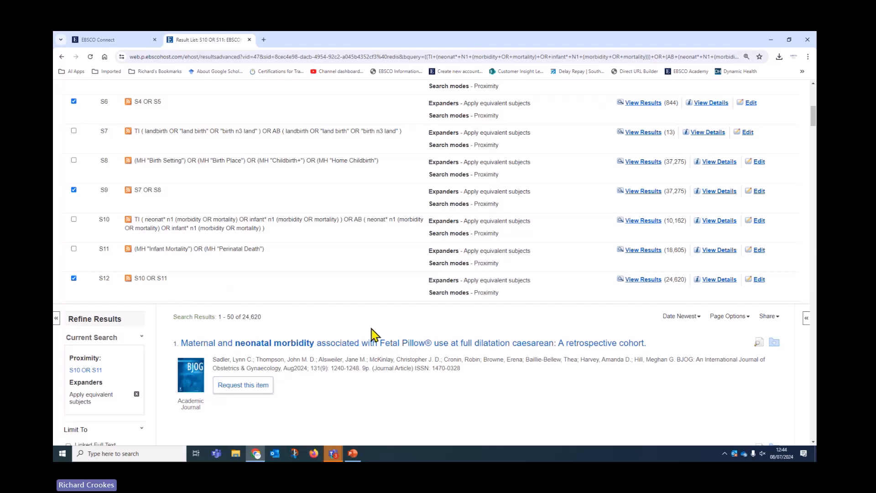
{"action": "scroll", "coordinate": [375, 337], "scroll_direction": "up", "scroll_amount": 2}
{"action": "scroll", "coordinate": [375, 337], "scroll_direction": "up", "scroll_amount": 3}
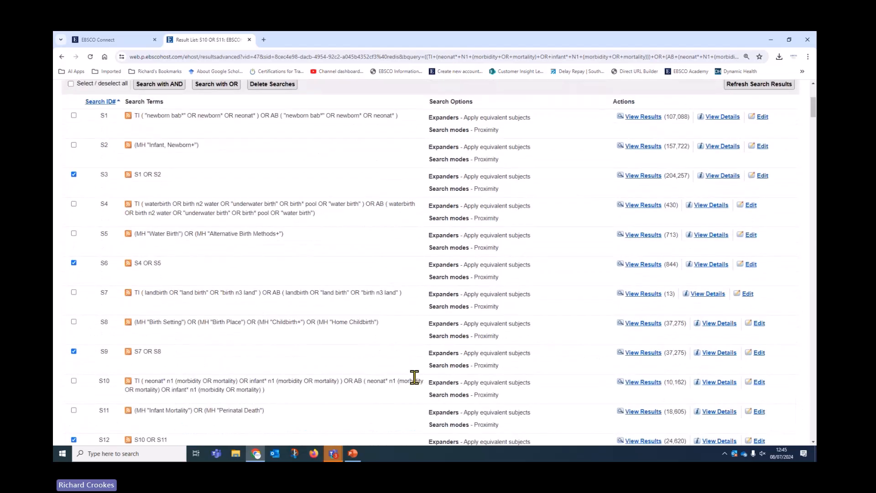
{"action": "scroll", "coordinate": [421, 381], "scroll_direction": "up", "scroll_amount": 3}
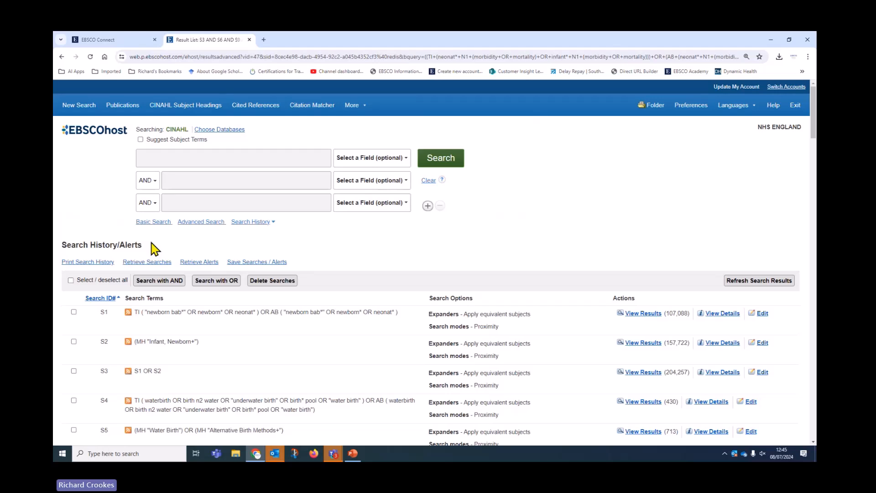
Check the combined search's line in the search history and skim the titles in its result list.
{"action": "scroll", "coordinate": [247, 333], "scroll_direction": "down", "scroll_amount": 2}
{"action": "scroll", "coordinate": [244, 331], "scroll_direction": "down", "scroll_amount": 5}
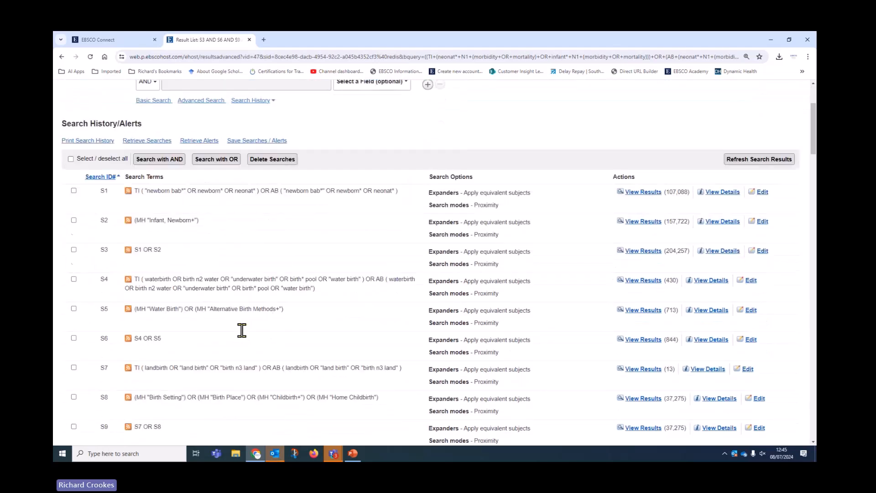
{"action": "scroll", "coordinate": [247, 334], "scroll_direction": "down", "scroll_amount": 5}
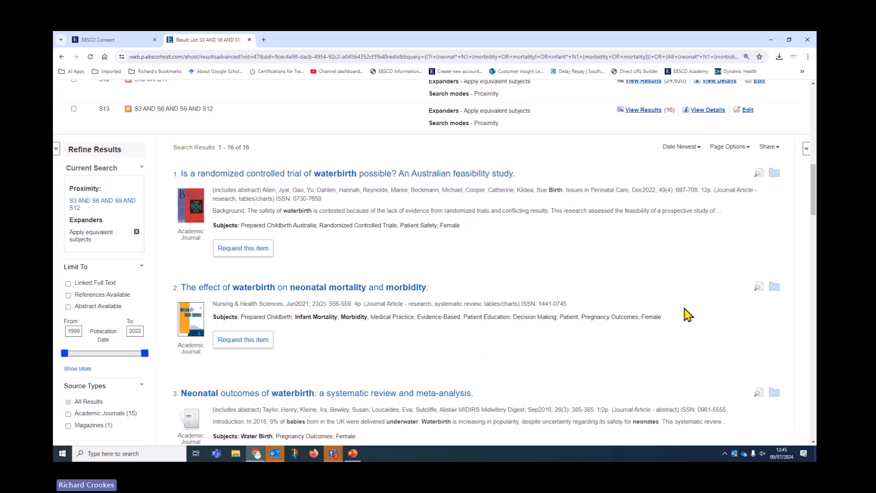
{"action": "scroll", "coordinate": [680, 311], "scroll_direction": "down", "scroll_amount": 1}
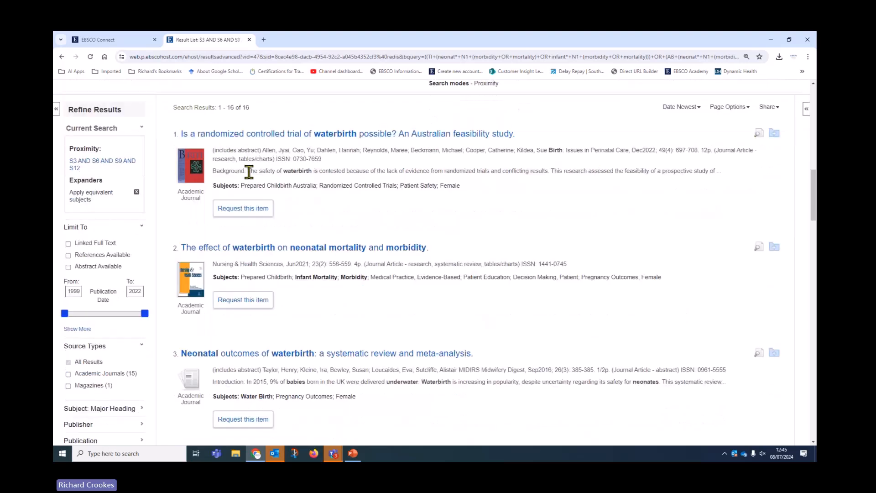
{"action": "scroll", "coordinate": [566, 230], "scroll_direction": "down", "scroll_amount": 1}
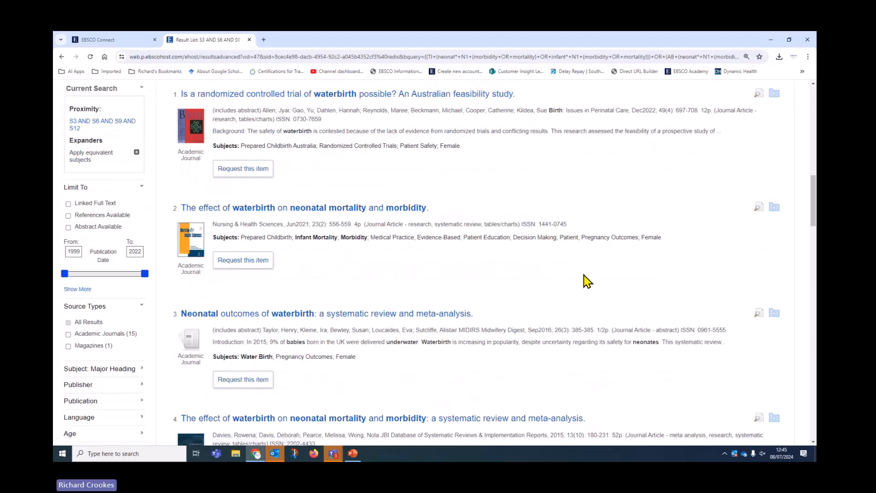
{"action": "scroll", "coordinate": [586, 283], "scroll_direction": "down", "scroll_amount": 6}
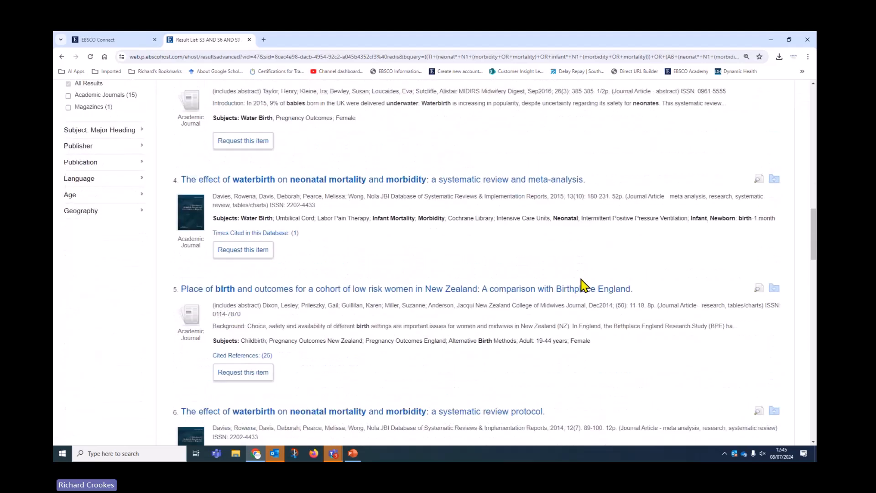
{"action": "scroll", "coordinate": [593, 310], "scroll_direction": "up", "scroll_amount": 8}
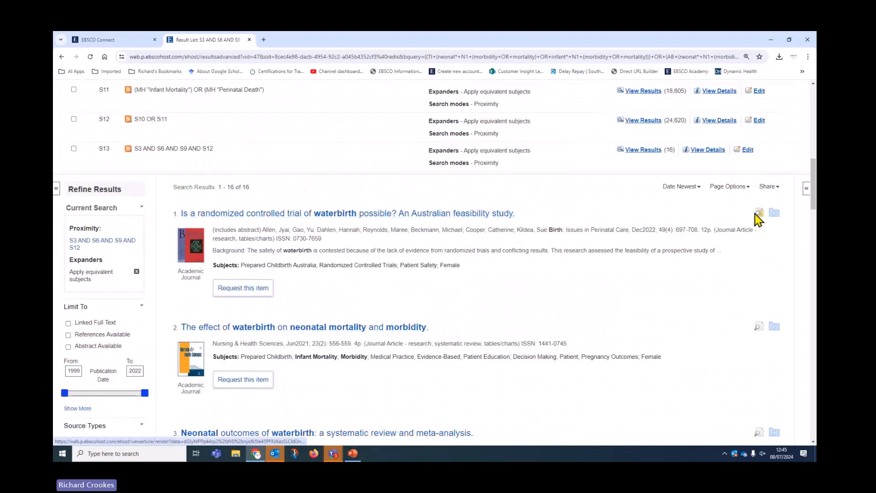
Preview the abstract of the first result, the Australian waterbirth feasibility study, and close the preview.
{"action": "mouse_move", "coordinate": [758, 218]}
{"action": "scroll", "coordinate": [739, 238], "scroll_direction": "down", "scroll_amount": 3}
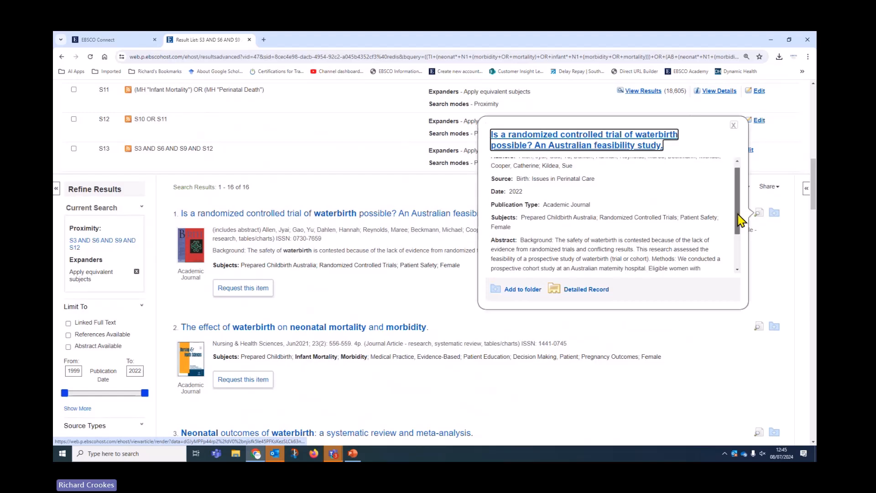
{"action": "scroll", "coordinate": [742, 249], "scroll_direction": "down", "scroll_amount": 2}
{"action": "scroll", "coordinate": [742, 256], "scroll_direction": "up", "scroll_amount": 1}
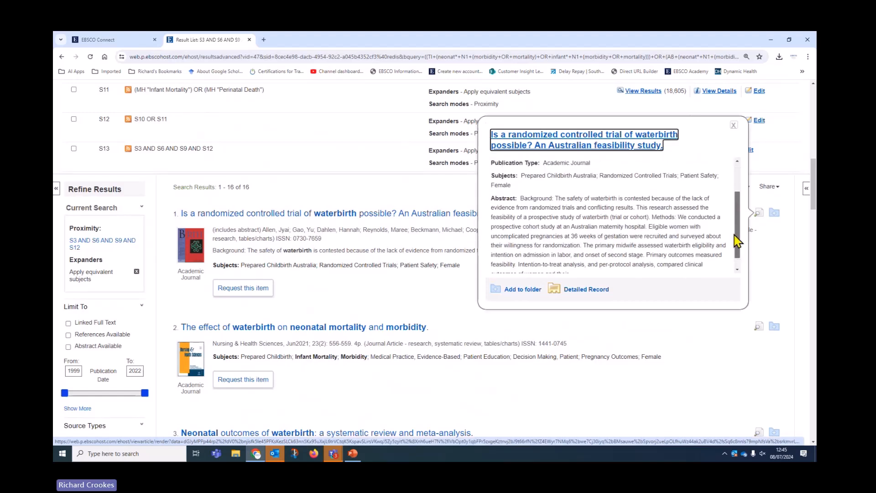
{"action": "left_click", "coordinate": [733, 125]}
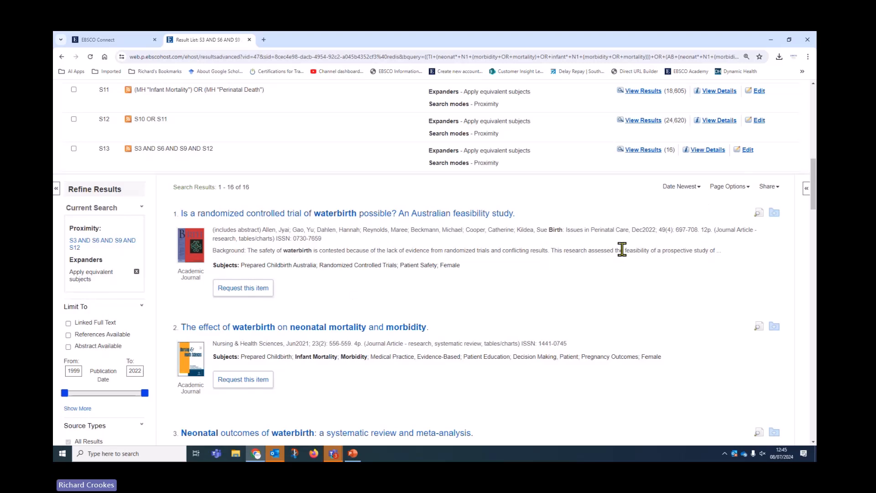
Change the result format to Detailed so that full abstracts are listed.
{"action": "left_click", "coordinate": [729, 187]}
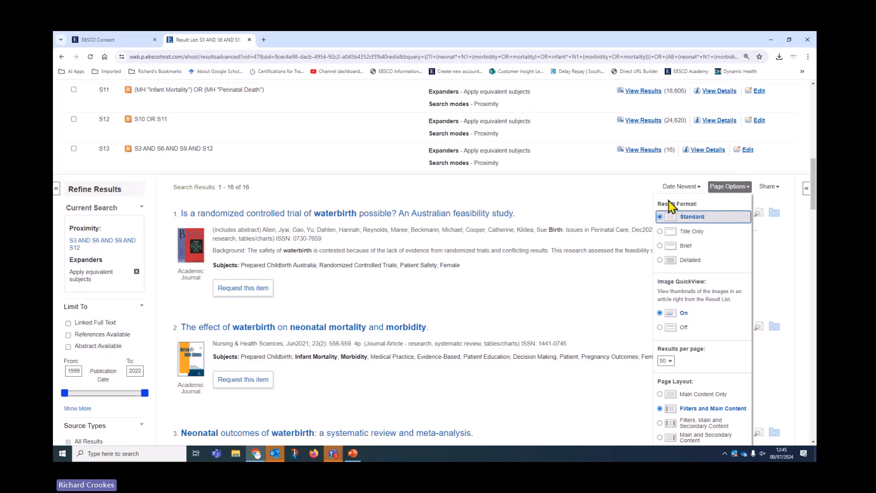
{"action": "left_click", "coordinate": [660, 260]}
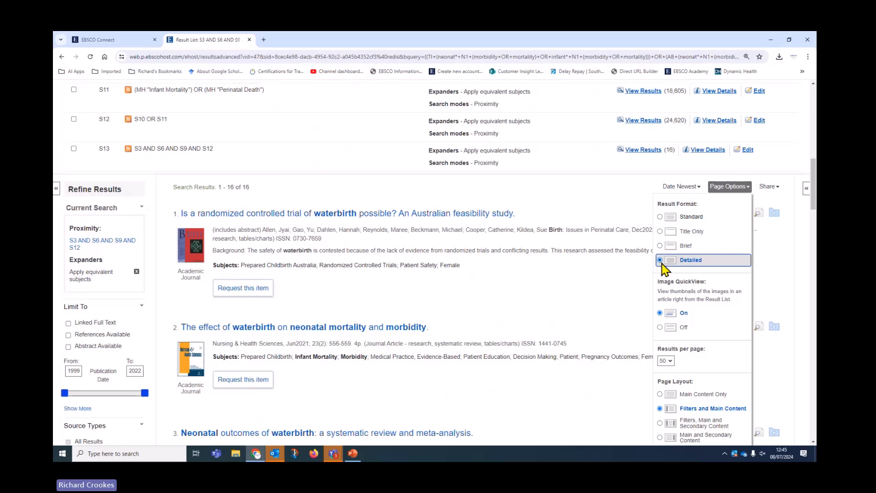
{"action": "scroll", "coordinate": [684, 319], "scroll_direction": "down", "scroll_amount": 3}
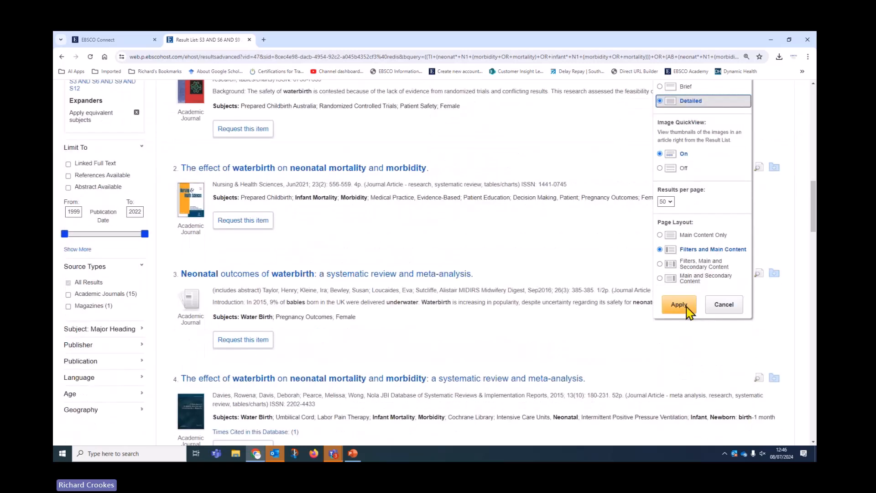
{"action": "left_click", "coordinate": [685, 307]}
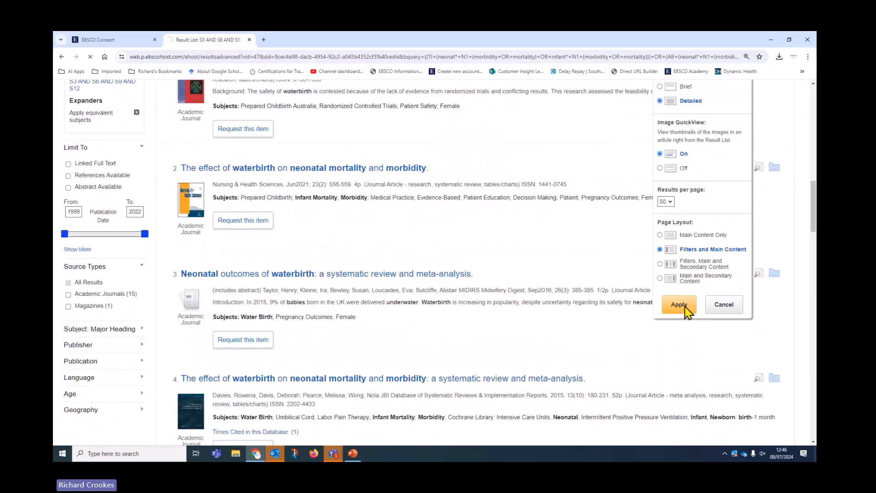
Look through the abstracts and subject headings in the detailed result list, returning to the first result.
{"action": "scroll", "coordinate": [612, 324], "scroll_direction": "down", "scroll_amount": 4}
{"action": "scroll", "coordinate": [612, 320], "scroll_direction": "down", "scroll_amount": 6}
{"action": "scroll", "coordinate": [613, 326], "scroll_direction": "down", "scroll_amount": 6}
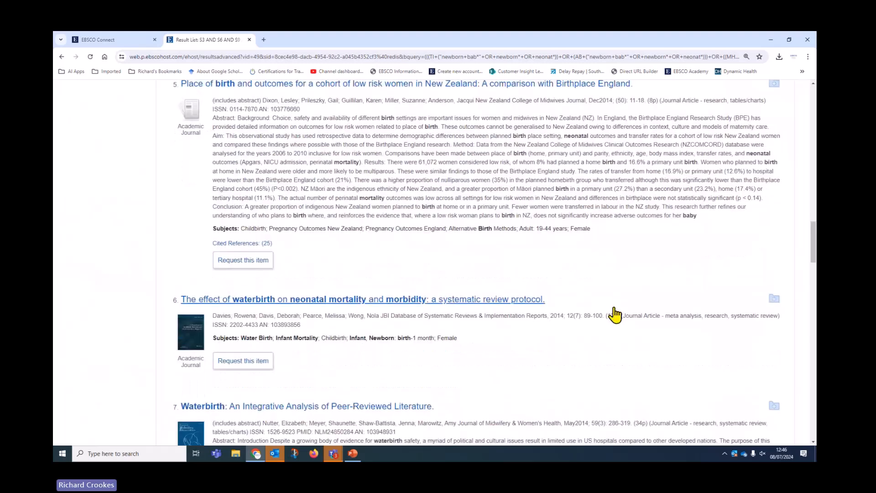
{"action": "scroll", "coordinate": [614, 315], "scroll_direction": "down", "scroll_amount": 1}
{"action": "key", "text": "alt+Tab"}
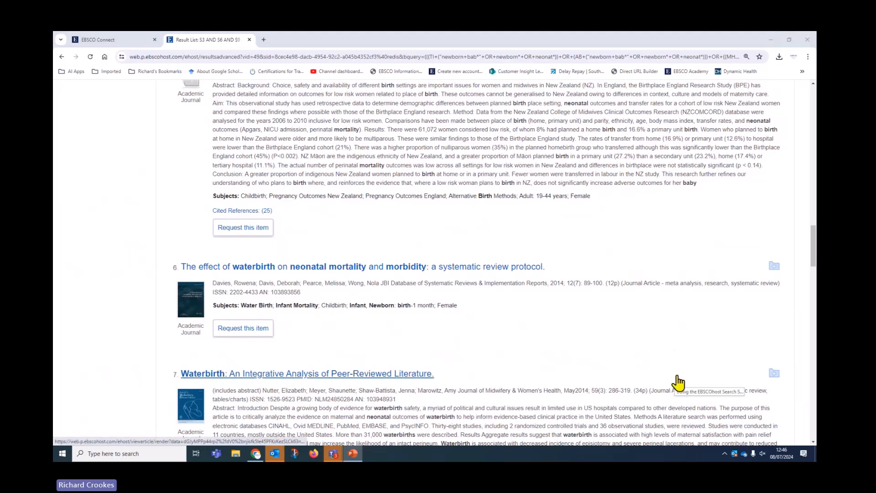
{"action": "scroll", "coordinate": [683, 383], "scroll_direction": "up", "scroll_amount": 1}
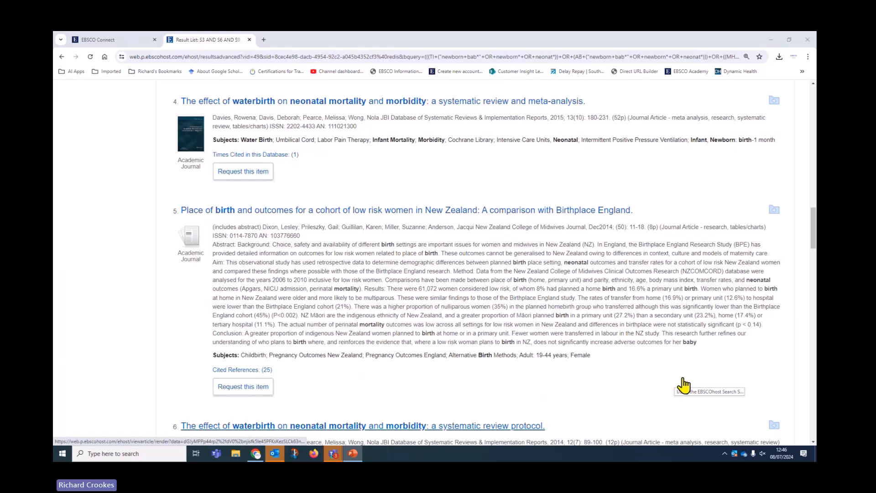
{"action": "scroll", "coordinate": [684, 385], "scroll_direction": "up", "scroll_amount": 5}
{"action": "scroll", "coordinate": [693, 390], "scroll_direction": "up", "scroll_amount": 3}
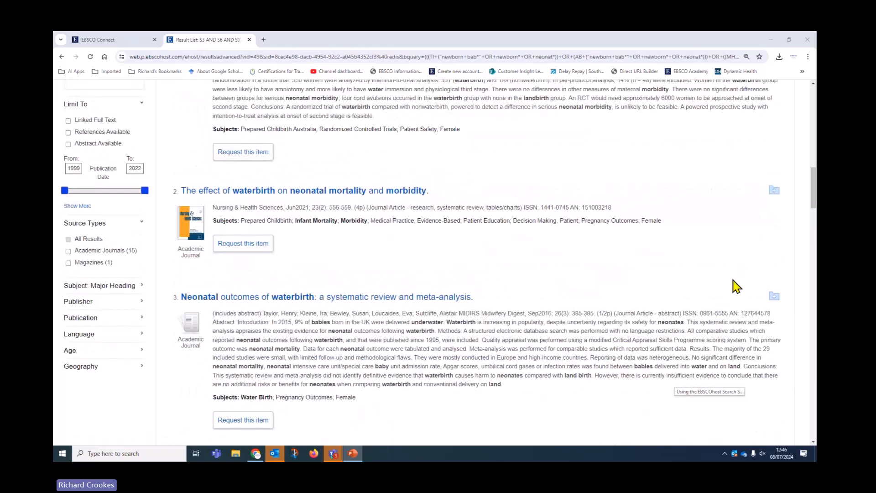
{"action": "scroll", "coordinate": [744, 300], "scroll_direction": "up", "scroll_amount": 3}
{"action": "scroll", "coordinate": [745, 300], "scroll_direction": "up", "scroll_amount": 1}
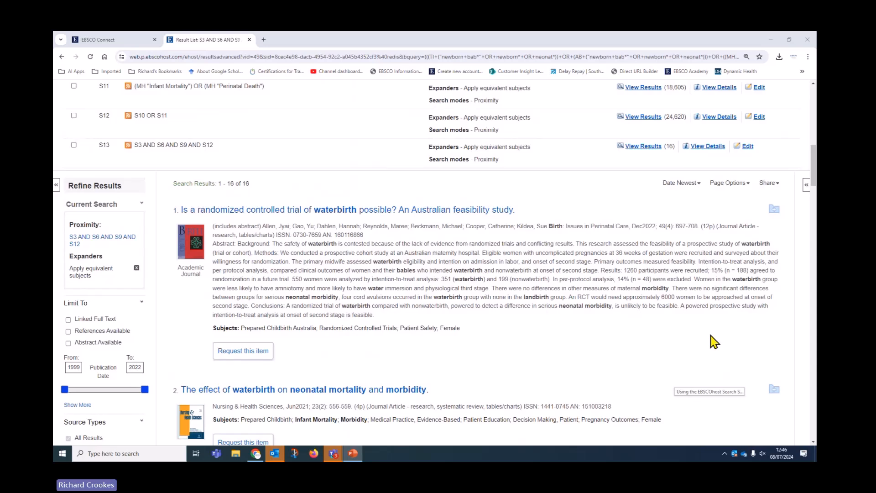
Sort the combined search results by relevance.
{"action": "left_click", "coordinate": [692, 187]}
{"action": "left_click", "coordinate": [671, 257]}
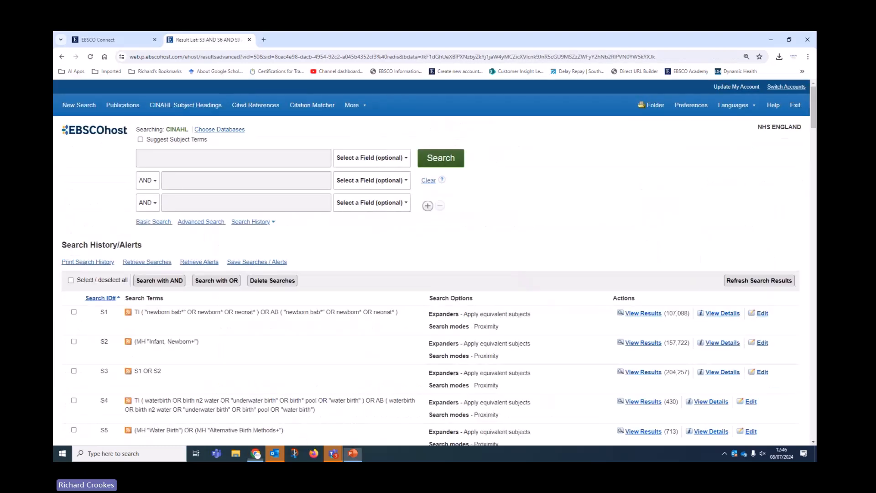
{"action": "scroll", "coordinate": [371, 278], "scroll_direction": "down", "scroll_amount": 8}
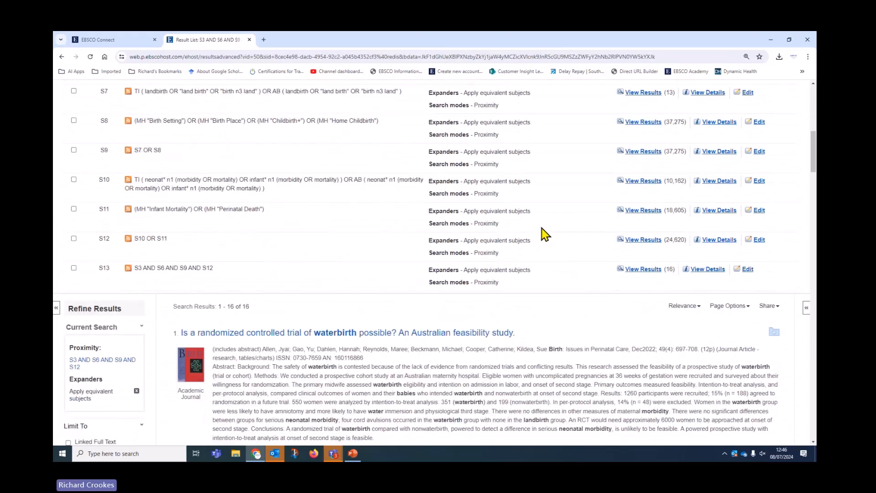
{"action": "scroll", "coordinate": [656, 245], "scroll_direction": "down", "scroll_amount": 2}
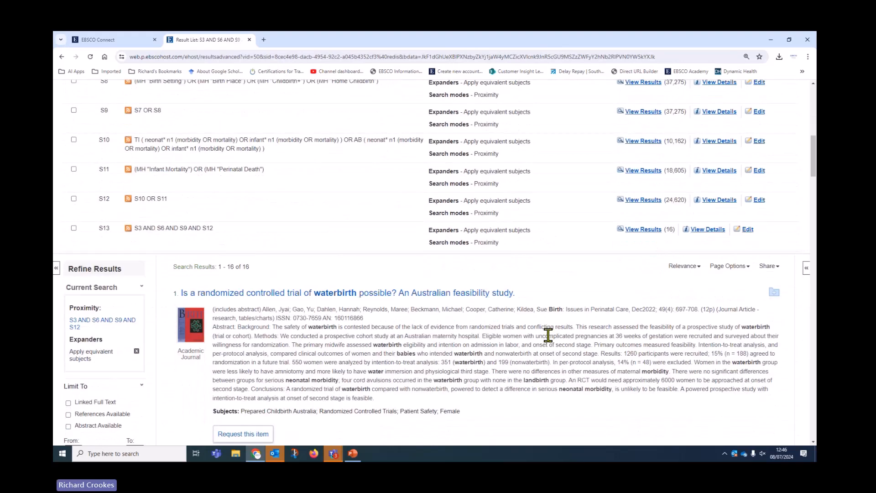
{"action": "scroll", "coordinate": [487, 274], "scroll_direction": "down", "scroll_amount": 2}
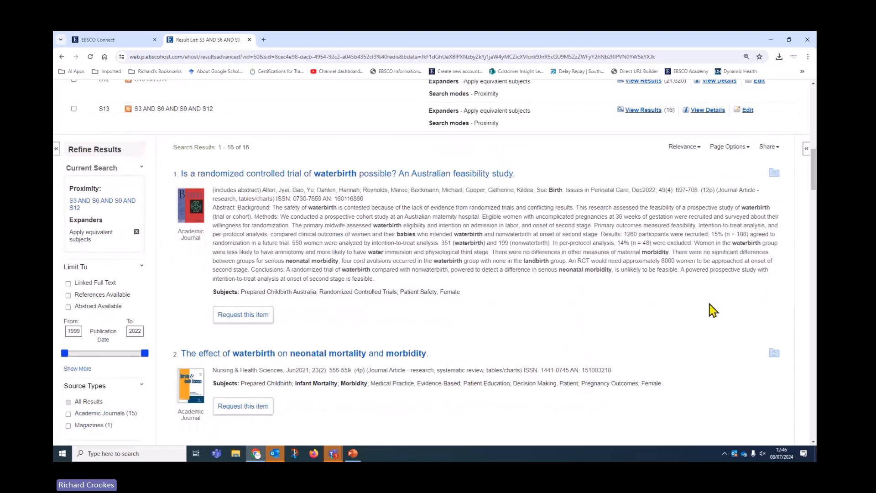
Highlight the first conclusion sentence, on the feasibility of a randomized trial, in the first result's abstract.
{"action": "scroll", "coordinate": [718, 299], "scroll_direction": "down", "scroll_amount": 1}
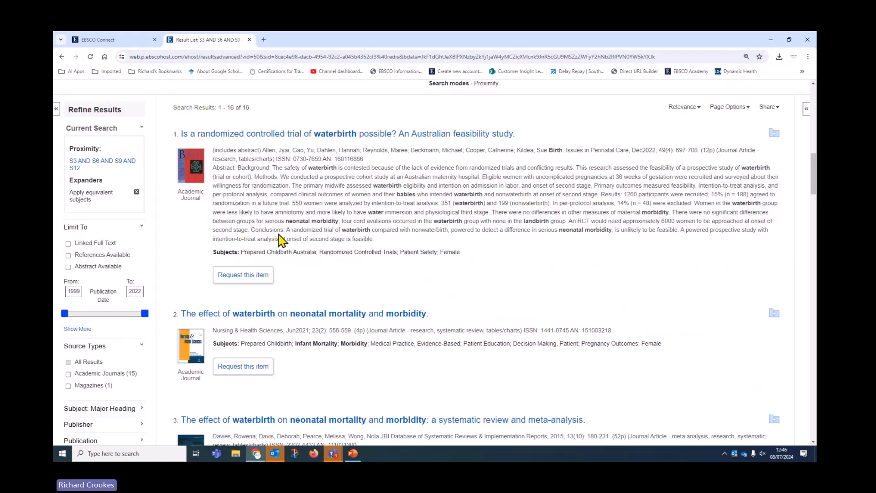
{"action": "left_click_drag", "start_coordinate": [287, 230], "coordinate": [615, 231]}
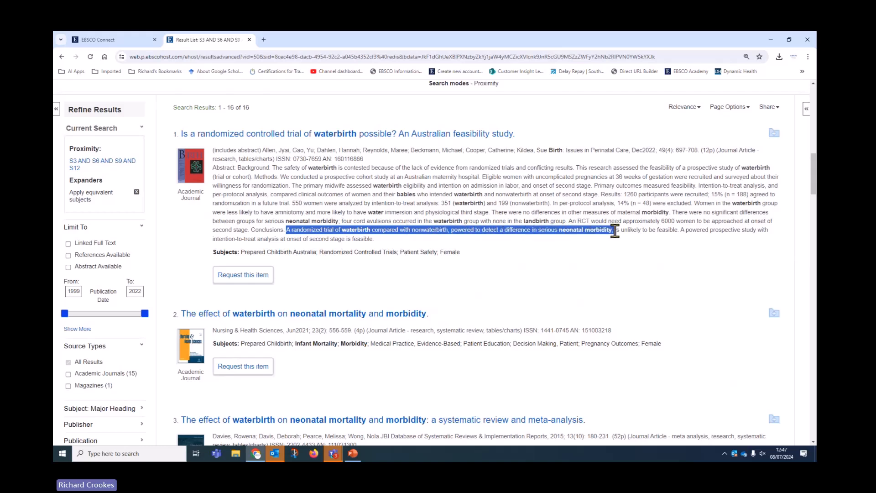
{"action": "left_click_drag", "start_coordinate": [615, 231], "coordinate": [680, 231]}
{"action": "scroll", "coordinate": [600, 283], "scroll_direction": "down", "scroll_amount": 2}
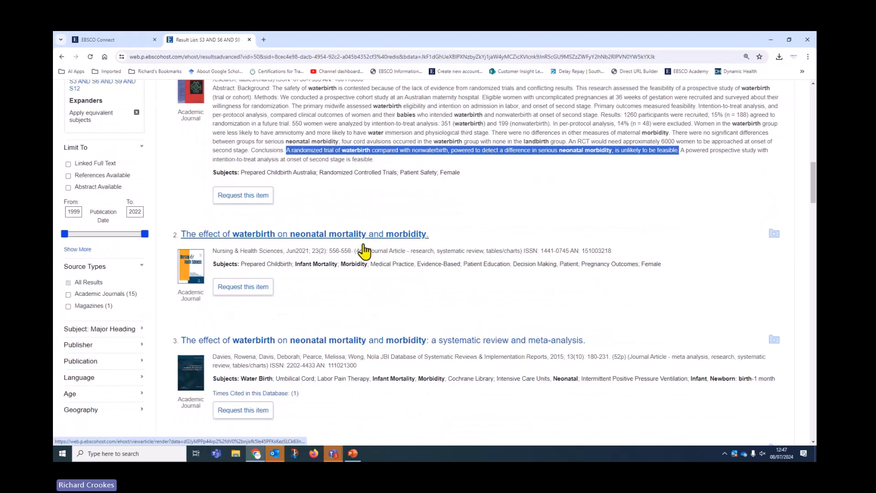
Open the record of the third result, the systematic review and meta-analysis on waterbirth and neonatal mortality and morbidity.
{"action": "scroll", "coordinate": [593, 302], "scroll_direction": "down", "scroll_amount": 1}
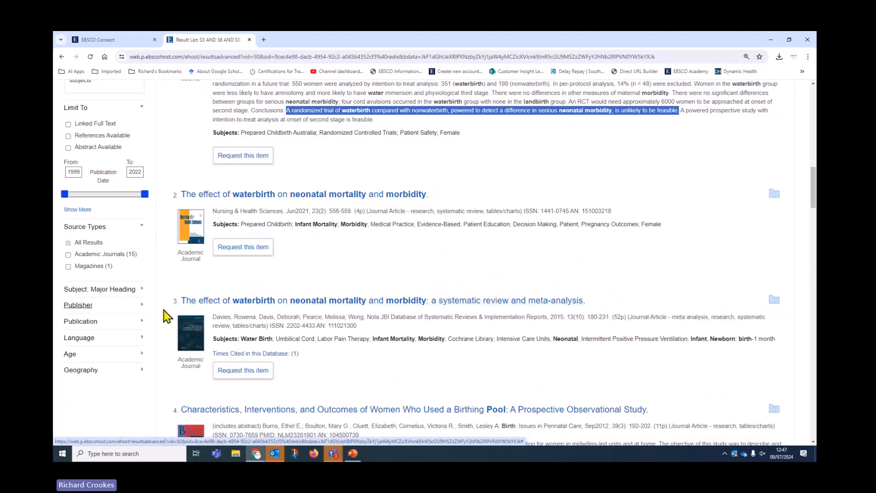
{"action": "left_click", "coordinate": [292, 303]}
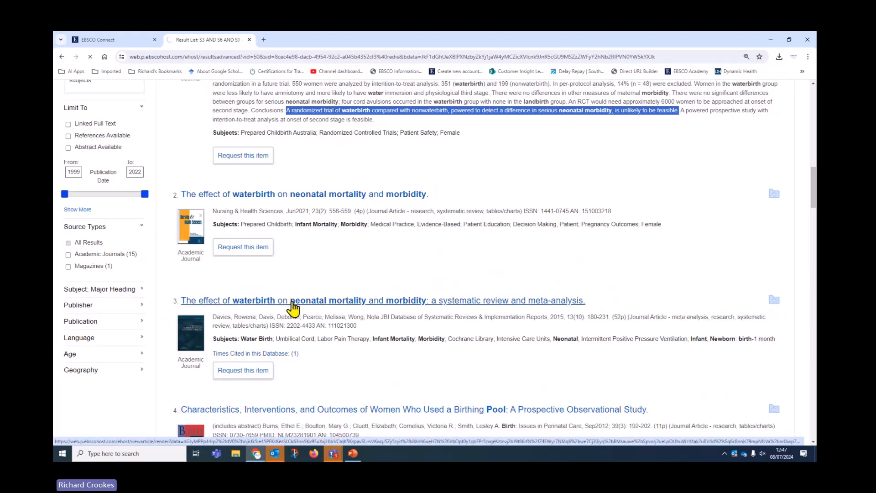
Examine the subject headings and other fields in the systematic review's record, and return to the search history above the result list.
{"action": "scroll", "coordinate": [608, 365], "scroll_direction": "down", "scroll_amount": 2}
{"action": "scroll", "coordinate": [609, 365], "scroll_direction": "down", "scroll_amount": 1}
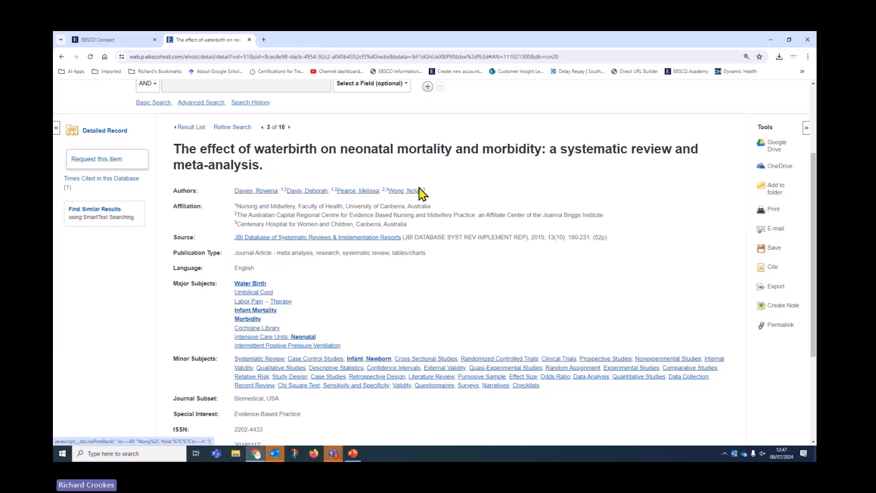
{"action": "scroll", "coordinate": [508, 302], "scroll_direction": "down", "scroll_amount": 1}
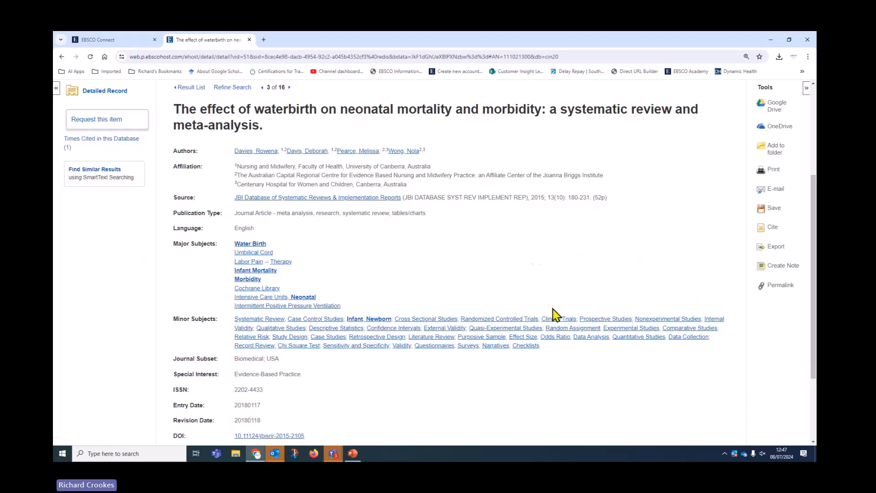
{"action": "scroll", "coordinate": [559, 308], "scroll_direction": "down", "scroll_amount": 2}
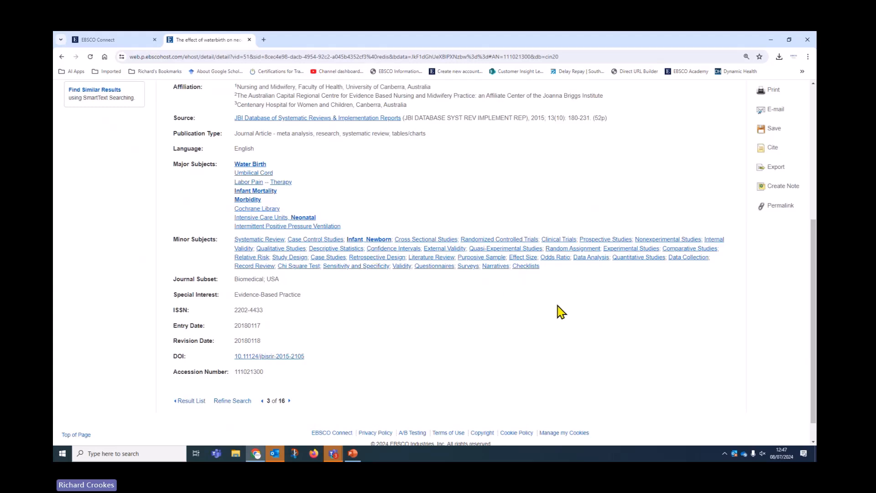
{"action": "scroll", "coordinate": [618, 361], "scroll_direction": "up", "scroll_amount": 2}
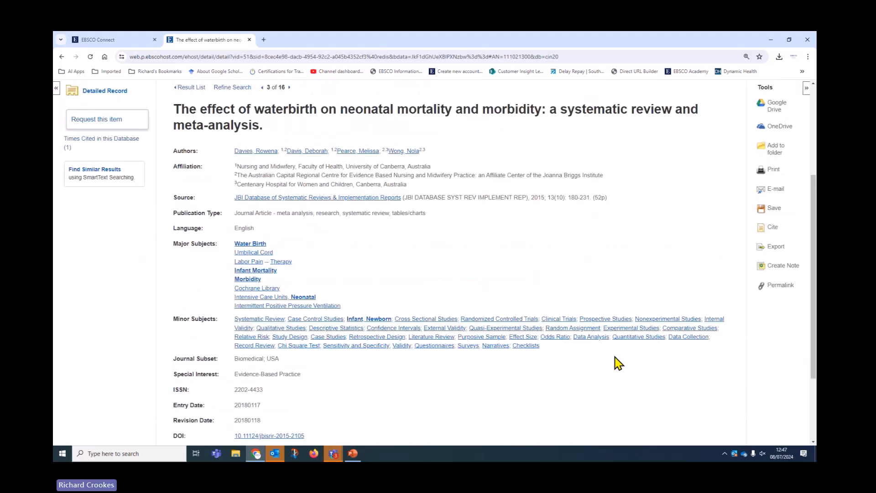
{"action": "scroll", "coordinate": [617, 363], "scroll_direction": "up", "scroll_amount": 2}
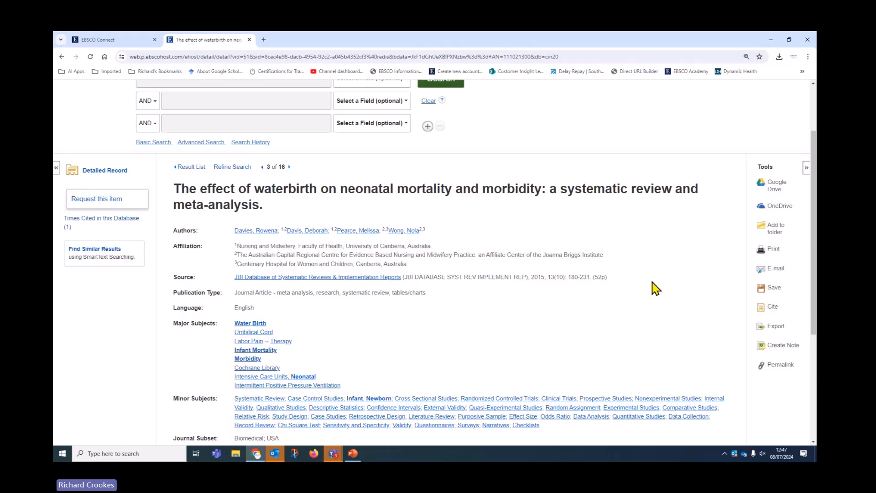
{"action": "scroll", "coordinate": [500, 336], "scroll_direction": "up", "scroll_amount": 2}
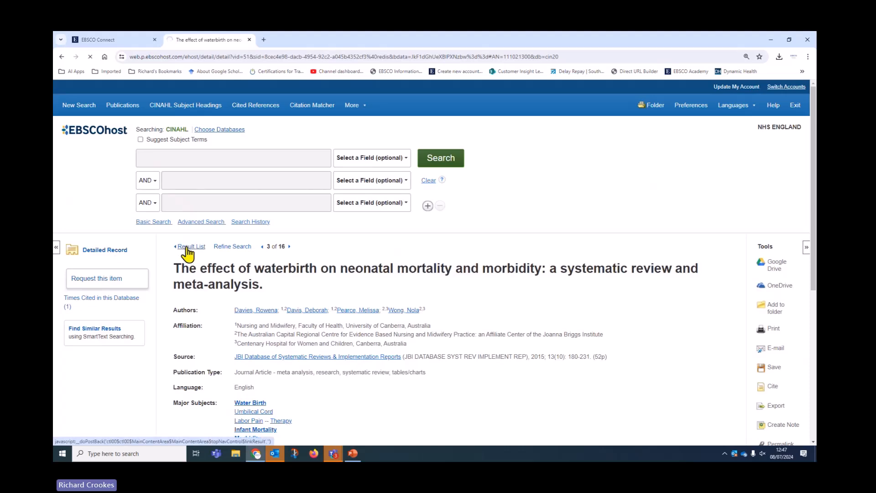
{"action": "scroll", "coordinate": [468, 400], "scroll_direction": "up", "scroll_amount": 5}
{"action": "scroll", "coordinate": [472, 381], "scroll_direction": "up", "scroll_amount": 10}
{"action": "scroll", "coordinate": [474, 383], "scroll_direction": "up", "scroll_amount": 7}
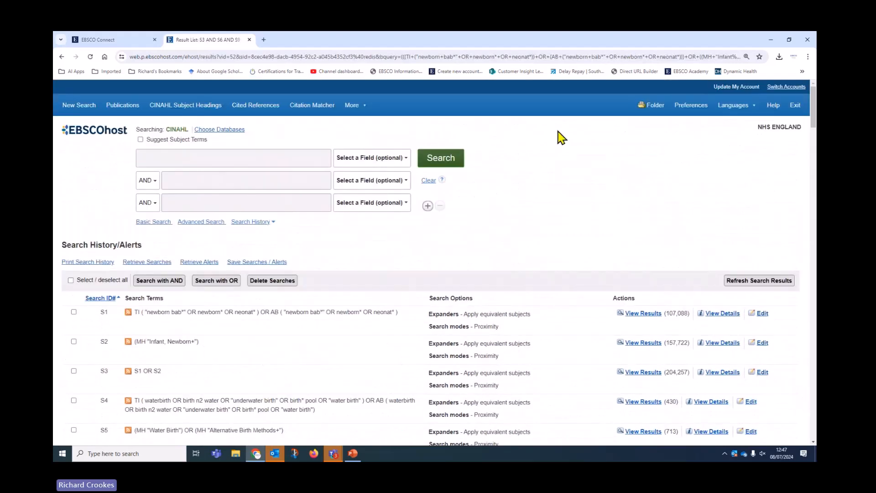
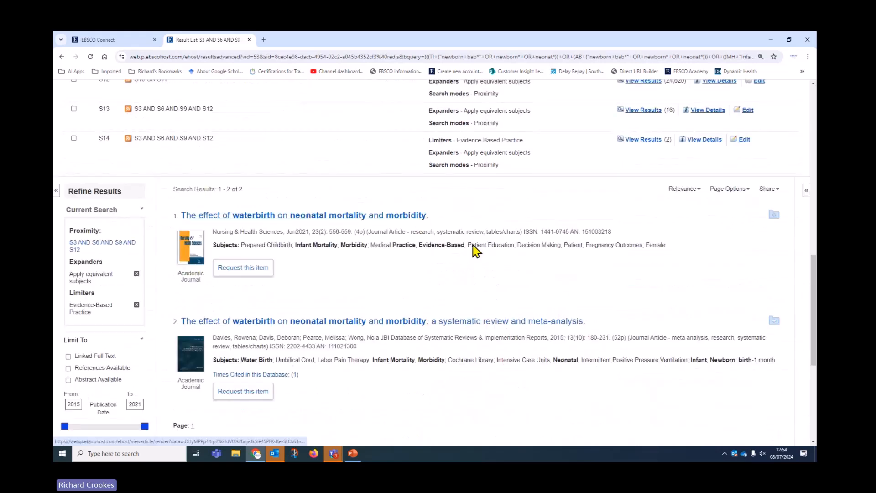
Open the first result limited to Evidence-Based Practice and highlight the Special Interest field in its record.
{"action": "left_click", "coordinate": [345, 221]}
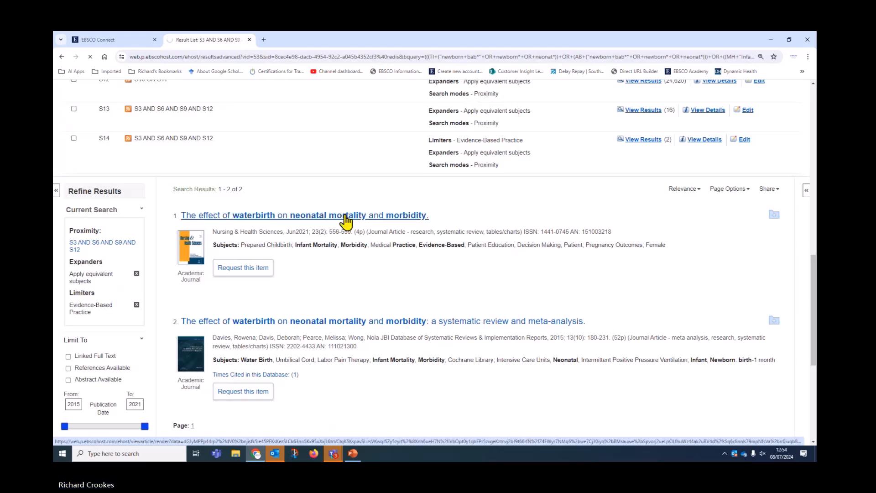
{"action": "scroll", "coordinate": [504, 308], "scroll_direction": "down", "scroll_amount": 5}
{"action": "left_click_drag", "start_coordinate": [175, 241], "coordinate": [307, 248]}
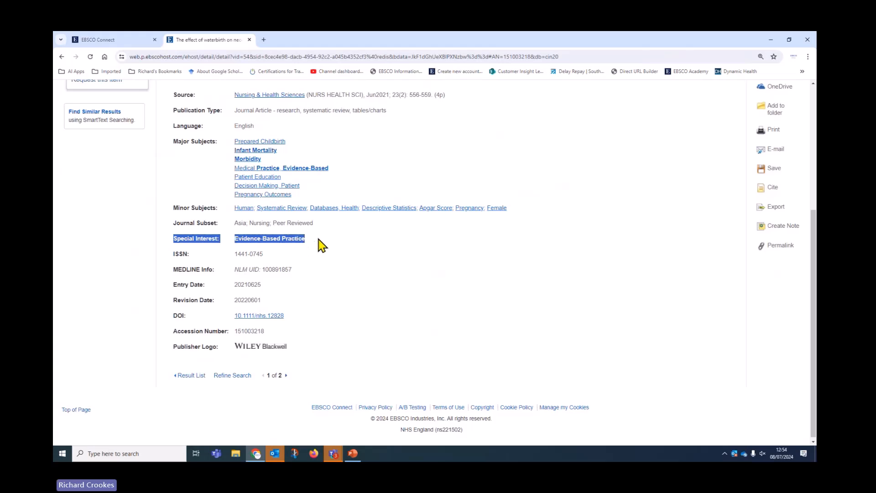
{"action": "left_click", "coordinate": [256, 241]}
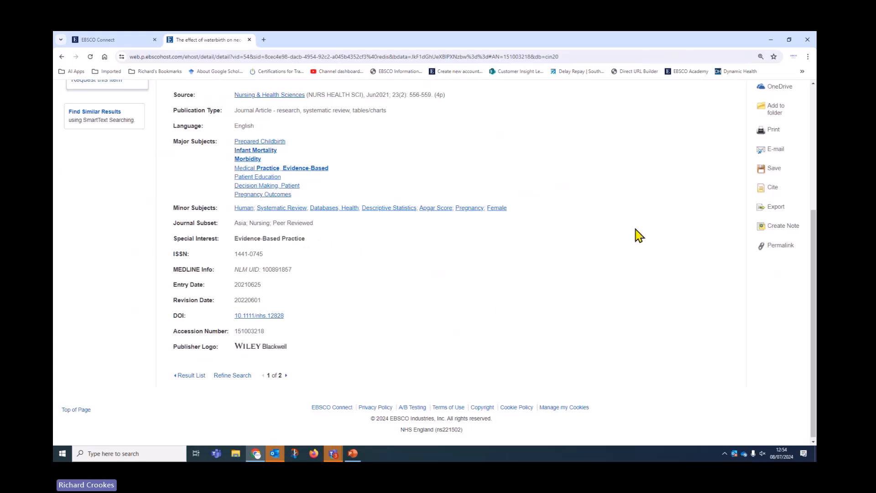
Change the searched database from CINAHL to MEDLINE only.
{"action": "scroll", "coordinate": [639, 304], "scroll_direction": "up", "scroll_amount": 5}
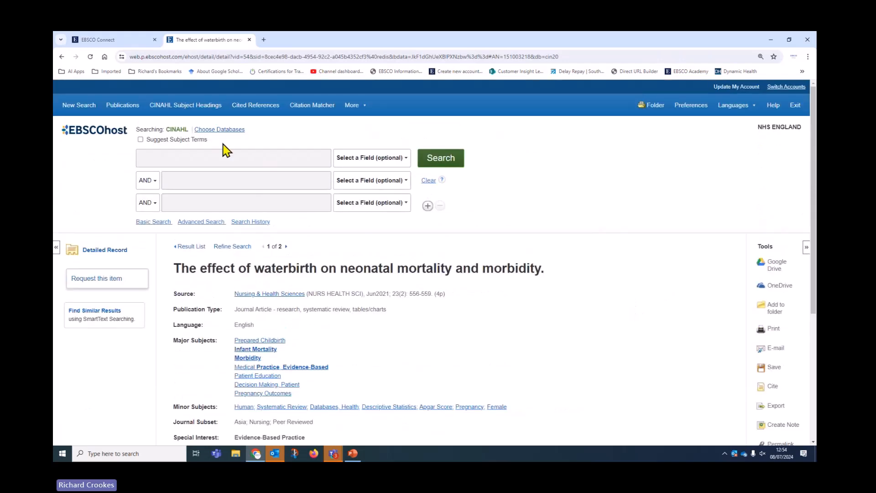
{"action": "left_click", "coordinate": [229, 131]}
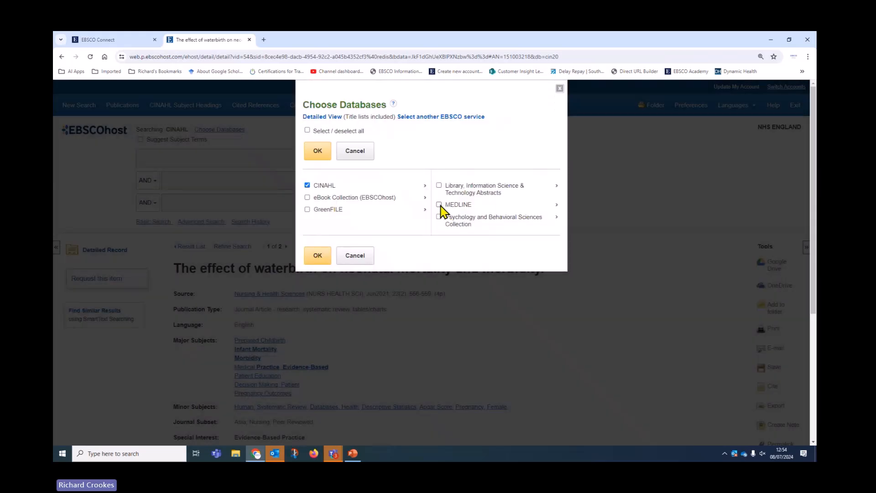
{"action": "left_click", "coordinate": [440, 204]}
{"action": "left_click", "coordinate": [308, 186]}
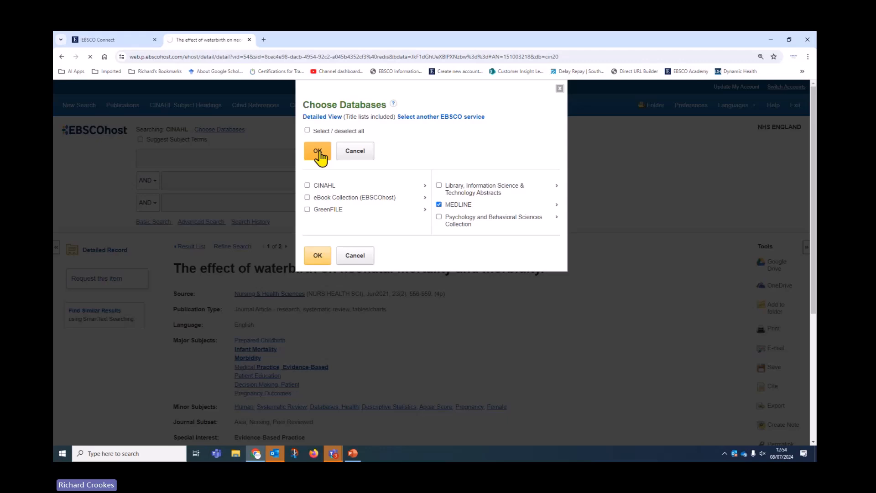
{"action": "left_click", "coordinate": [318, 151]}
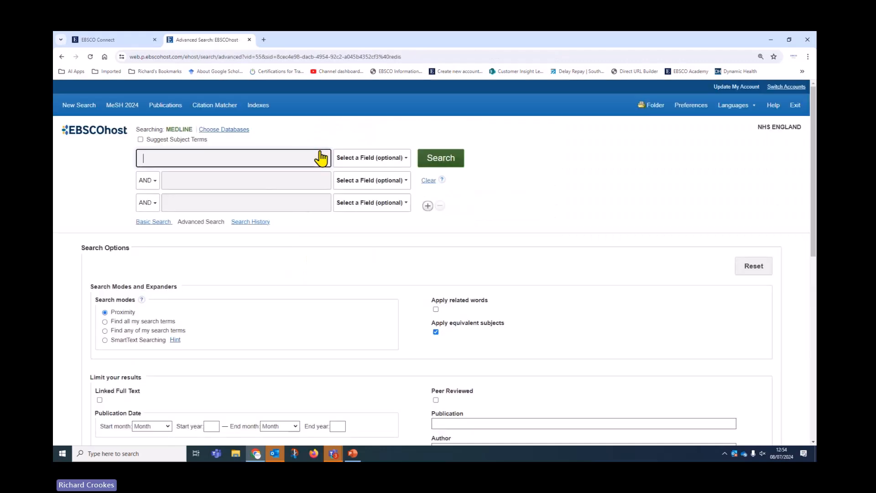
Delete search S14, the combined search limited to Evidence-Based Practice, from the search history.
{"action": "left_click", "coordinate": [255, 224]}
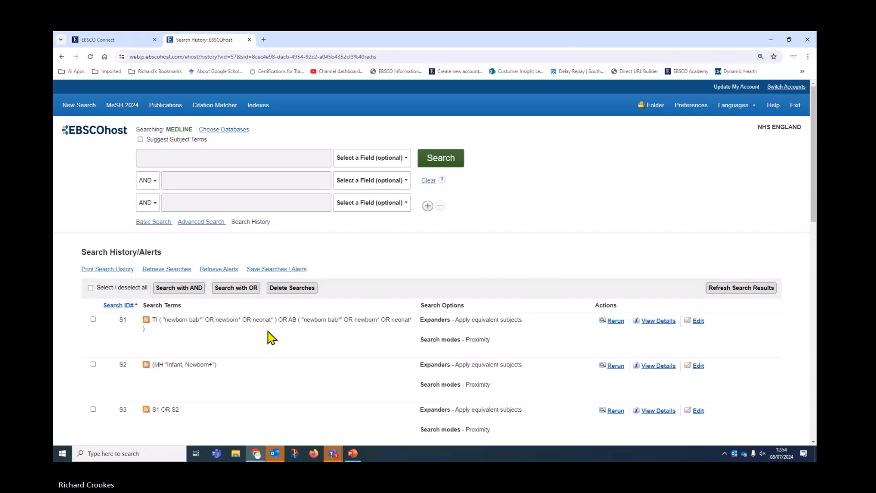
{"action": "scroll", "coordinate": [267, 336], "scroll_direction": "down", "scroll_amount": 10}
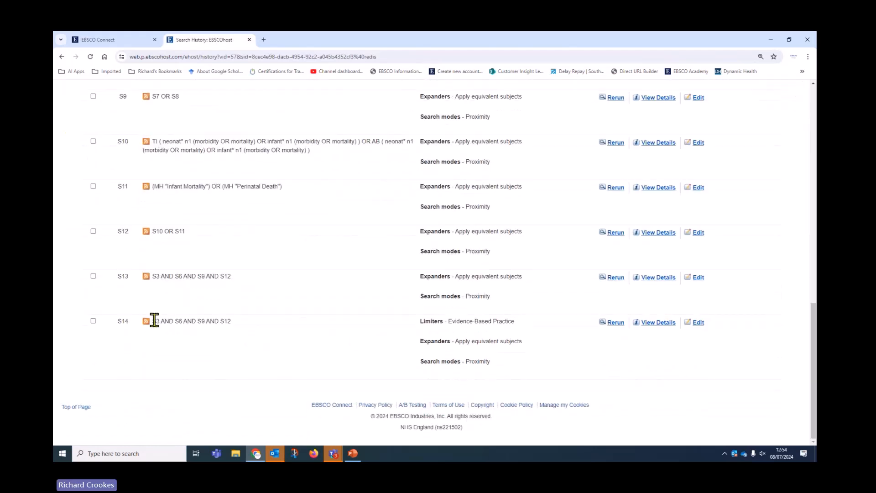
{"action": "left_click", "coordinate": [93, 321]}
{"action": "scroll", "coordinate": [333, 352], "scroll_direction": "up", "scroll_amount": 10}
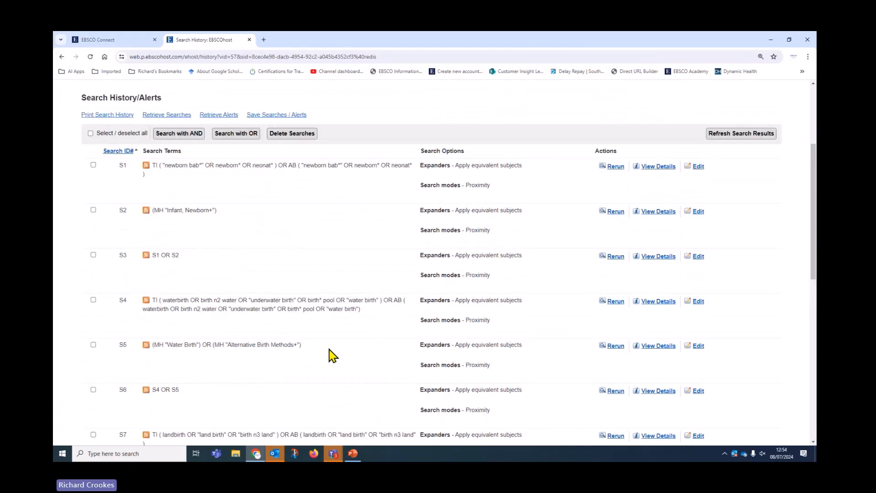
{"action": "left_click", "coordinate": [300, 144]}
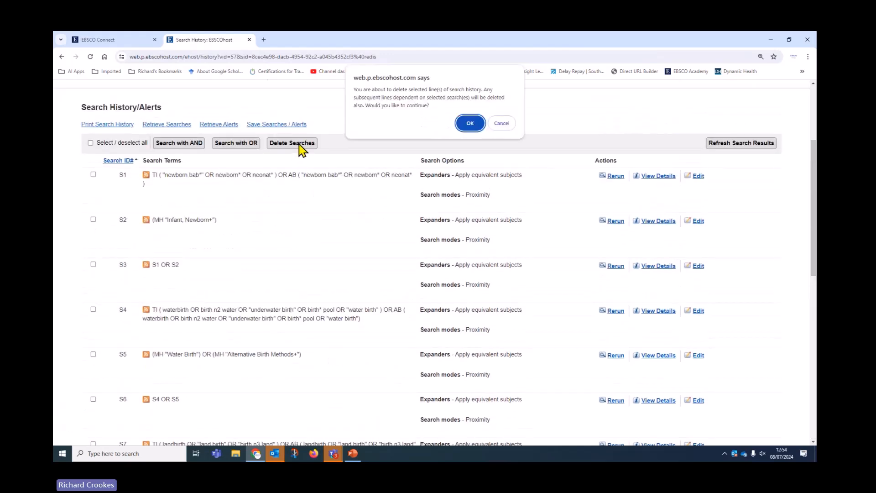
{"action": "left_click", "coordinate": [470, 123]}
Refresh the results of all history searches in MEDLINE and highlight the Water Birth and Alternative Birth Methods subject headings in S5.
{"action": "left_click", "coordinate": [748, 290]}
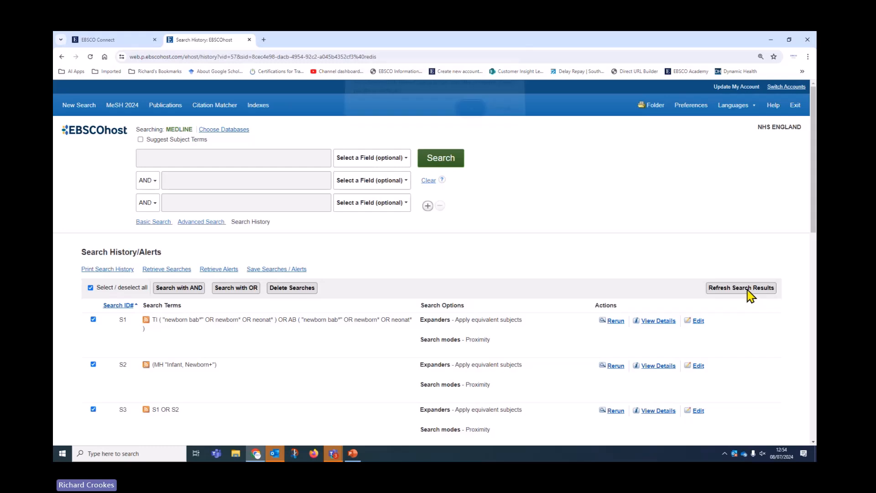
{"action": "left_click", "coordinate": [475, 117]}
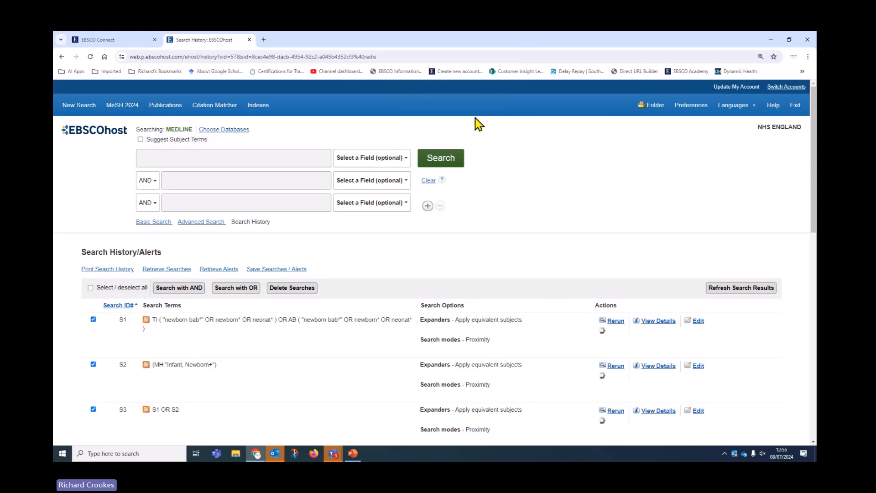
{"action": "scroll", "coordinate": [299, 226], "scroll_direction": "down", "scroll_amount": 4}
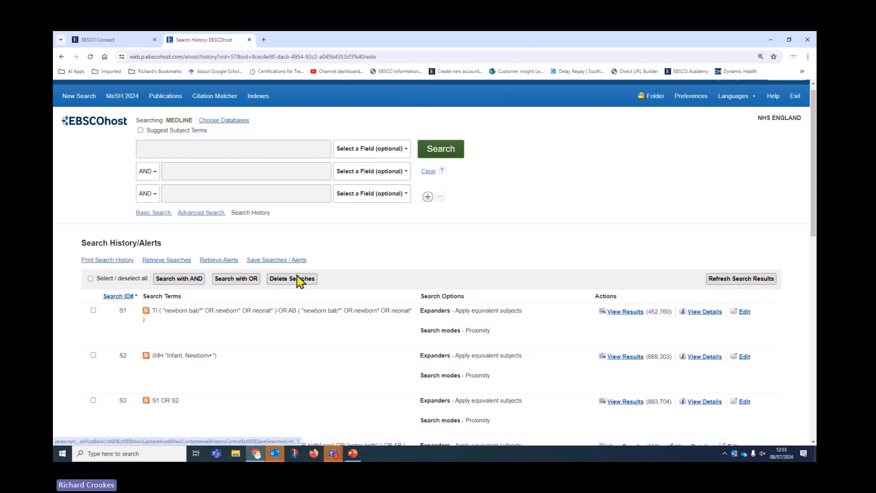
{"action": "scroll", "coordinate": [299, 282], "scroll_direction": "down", "scroll_amount": 3}
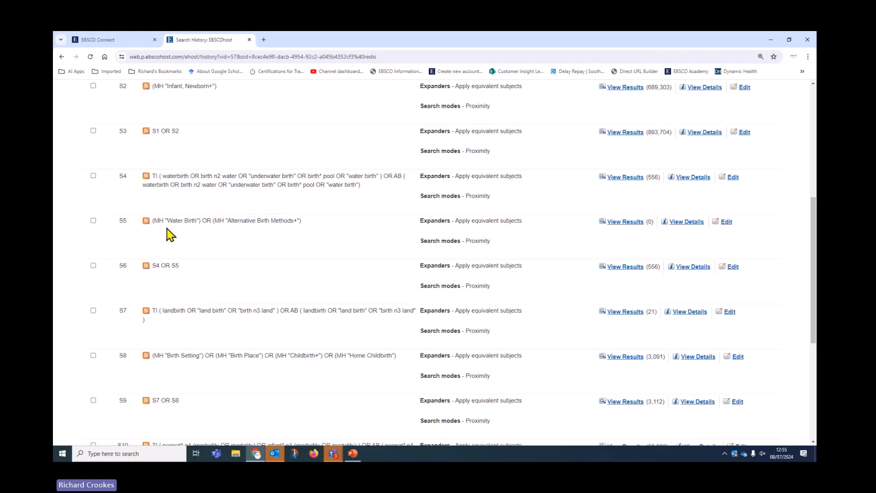
{"action": "left_click_drag", "start_coordinate": [169, 222], "coordinate": [312, 227]}
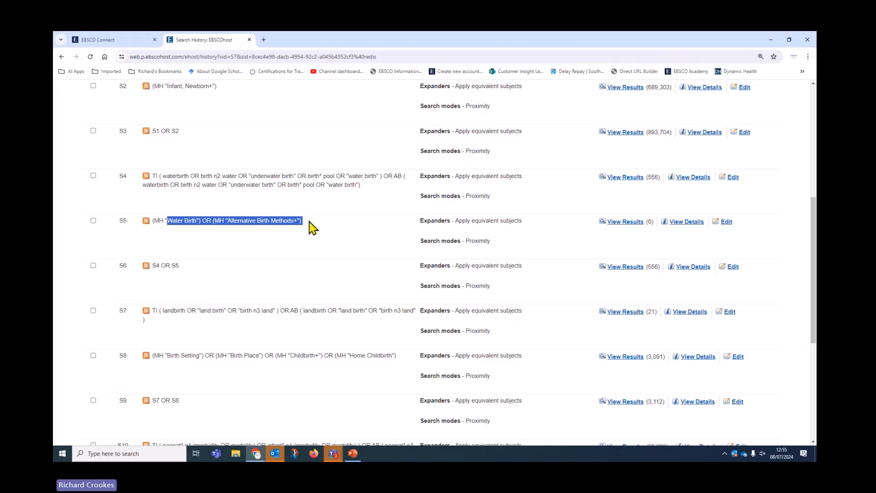
View the results of combined search S13 and switch the list to a condensed format with short abstract excerpts and subjects.
{"action": "scroll", "coordinate": [363, 346], "scroll_direction": "down", "scroll_amount": 5}
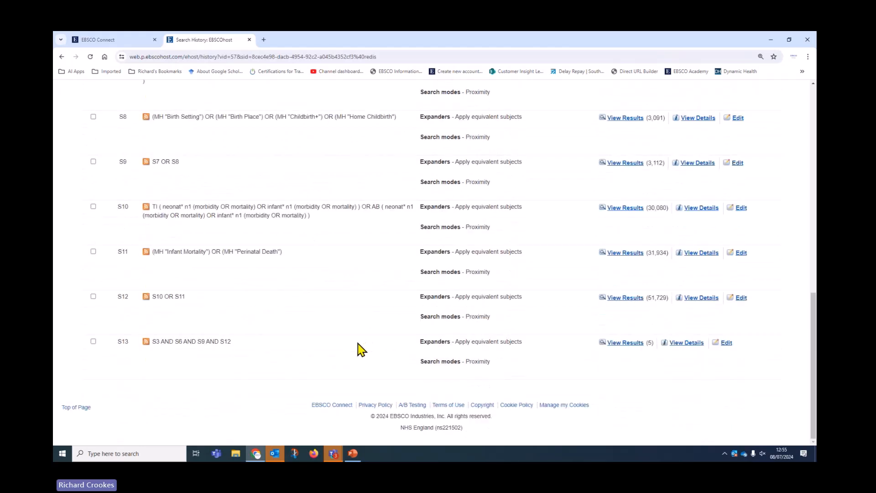
{"action": "left_click", "coordinate": [634, 344]}
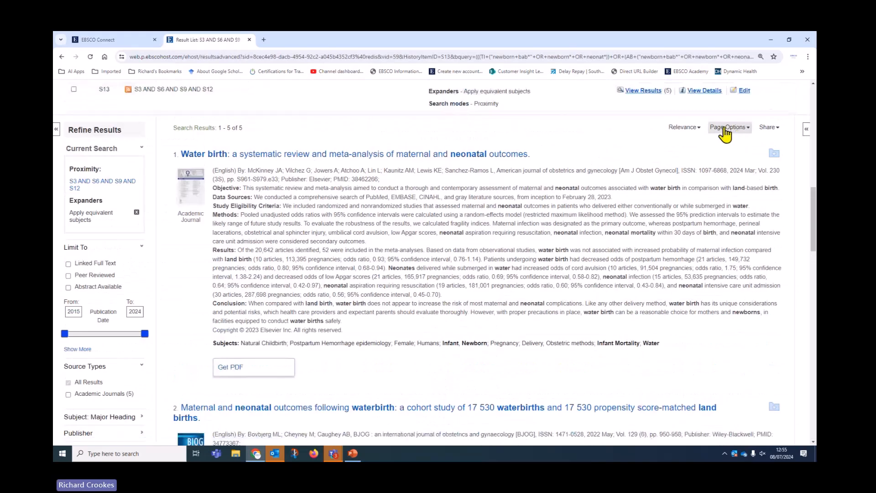
{"action": "left_click", "coordinate": [739, 132]}
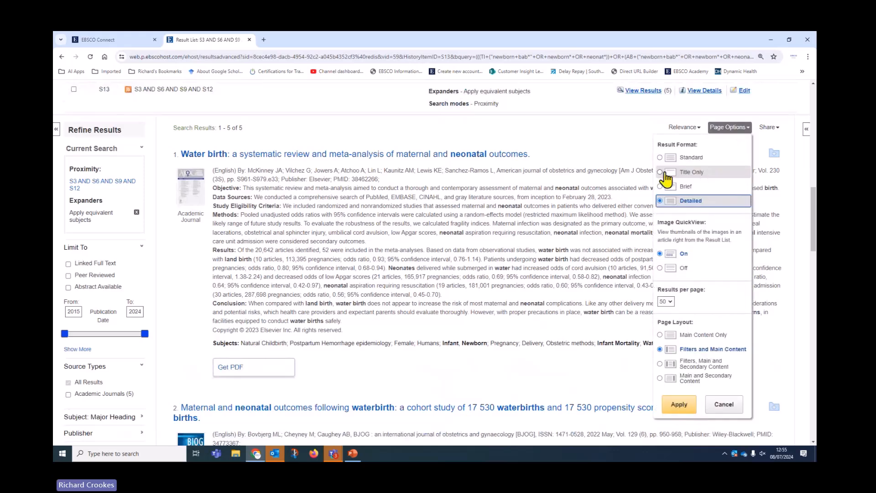
{"action": "left_click_drag", "start_coordinate": [661, 365], "coordinate": [678, 402]}
{"action": "left_click", "coordinate": [679, 404]}
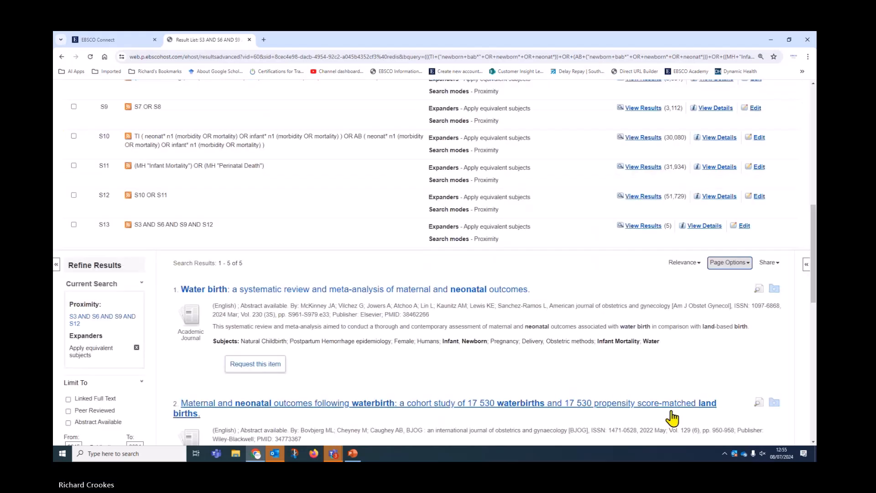
Look through the titles, abstract excerpts and subjects of the combined search's MEDLINE results.
{"action": "scroll", "coordinate": [671, 414], "scroll_direction": "down", "scroll_amount": 3}
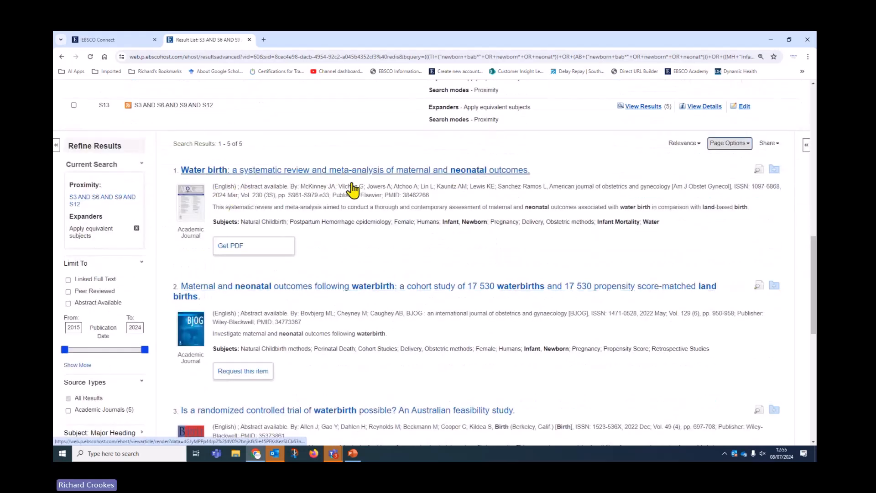
{"action": "scroll", "coordinate": [439, 334], "scroll_direction": "down", "scroll_amount": 2}
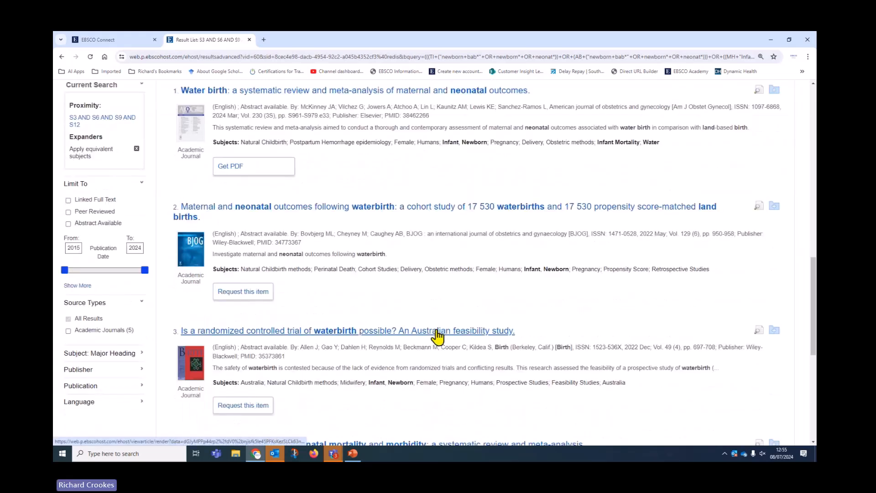
{"action": "scroll", "coordinate": [582, 321], "scroll_direction": "down", "scroll_amount": 2}
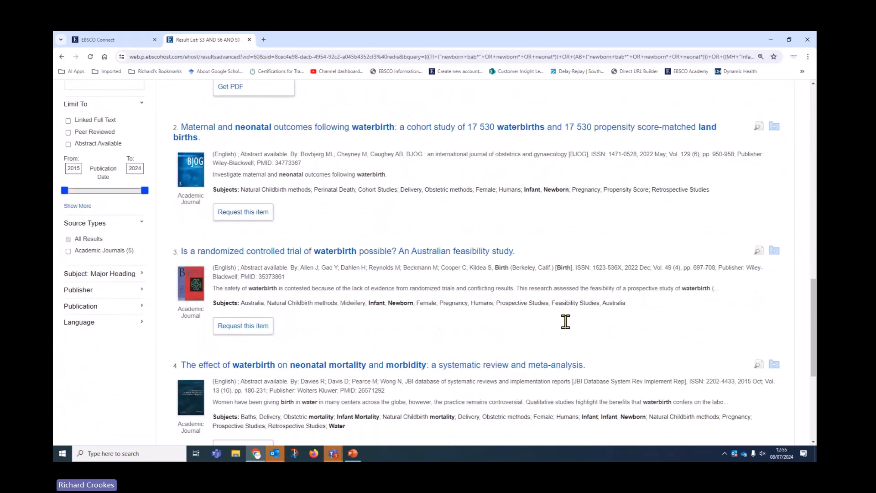
{"action": "scroll", "coordinate": [589, 333], "scroll_direction": "down", "scroll_amount": 2}
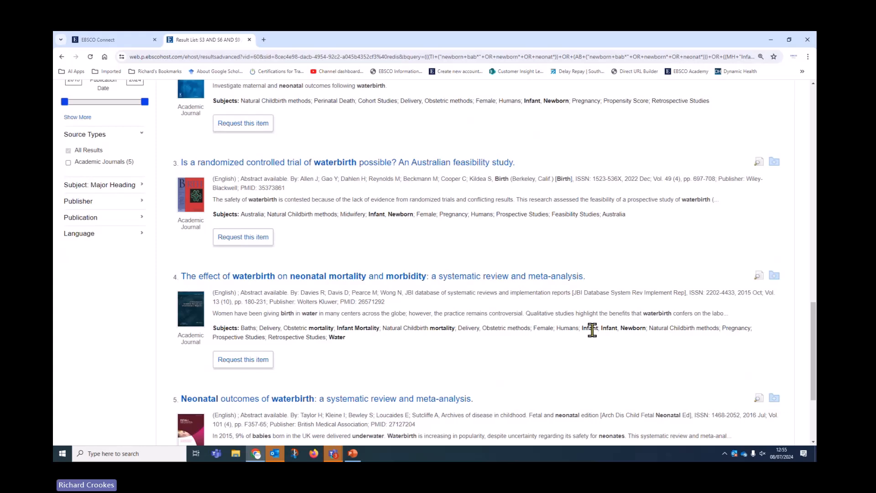
{"action": "scroll", "coordinate": [592, 329], "scroll_direction": "down", "scroll_amount": 1}
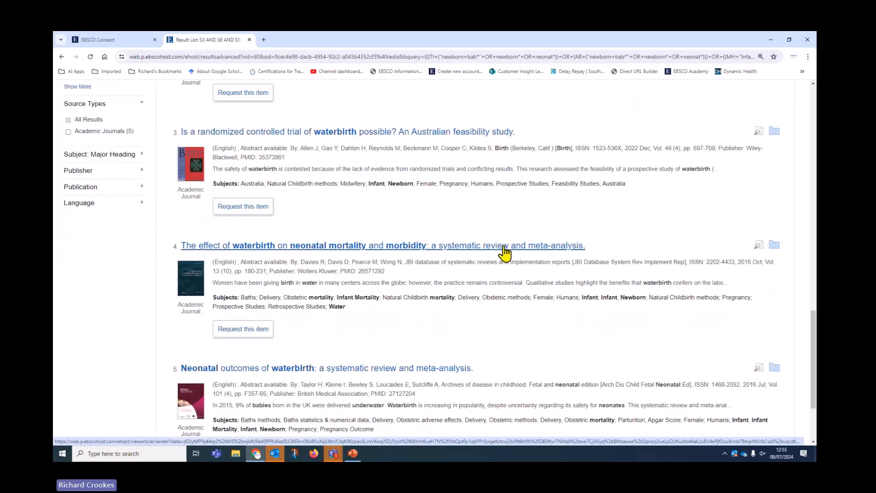
{"action": "scroll", "coordinate": [583, 315], "scroll_direction": "down", "scroll_amount": 2}
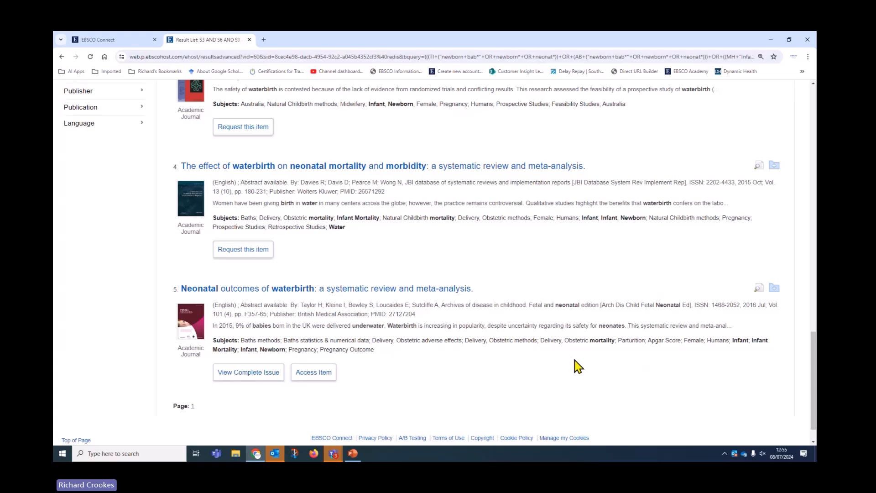
{"action": "scroll", "coordinate": [636, 365], "scroll_direction": "up", "scroll_amount": 6}
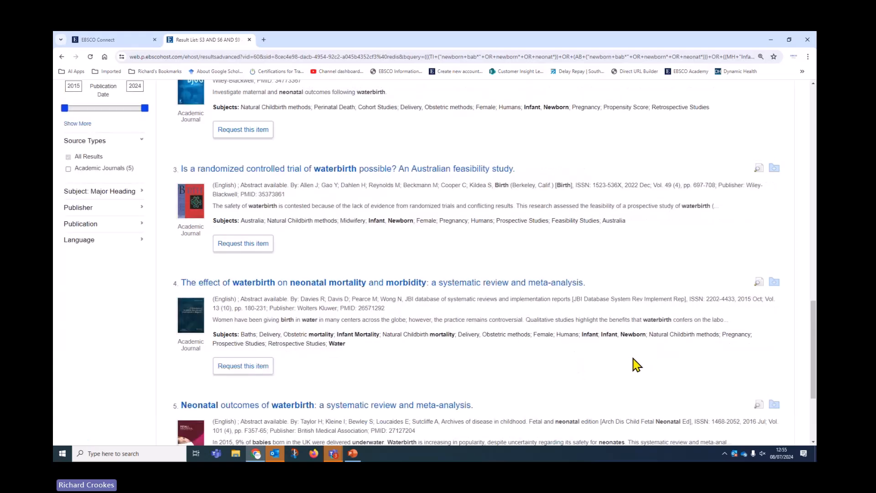
Expand the Subject: Major Heading and Publication filters beside the combined search's MEDLINE results.
{"action": "scroll", "coordinate": [339, 327], "scroll_direction": "down", "scroll_amount": 2}
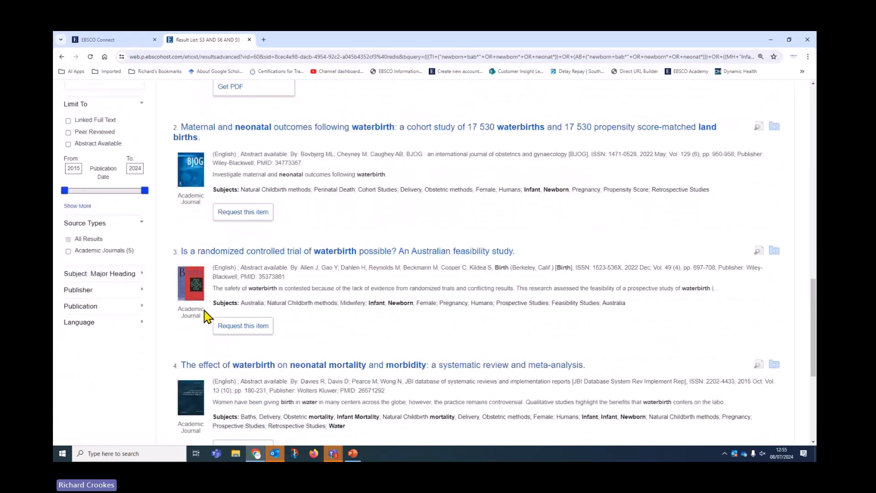
{"action": "left_click", "coordinate": [137, 274]}
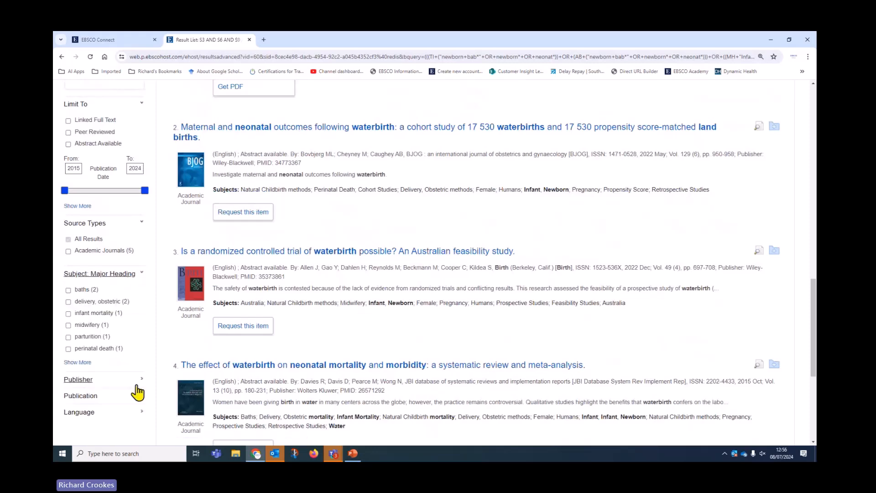
{"action": "left_click", "coordinate": [118, 396]}
Open the first result, the water birth systematic review and meta-analysis, and highlight its Meta-Analysis and Systematic Review publication types.
{"action": "scroll", "coordinate": [566, 340], "scroll_direction": "up", "scroll_amount": 5}
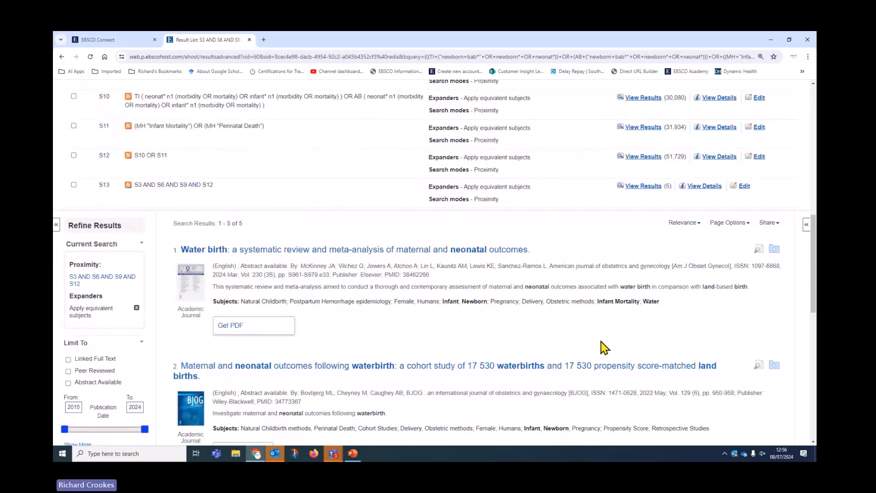
{"action": "left_click", "coordinate": [294, 251]}
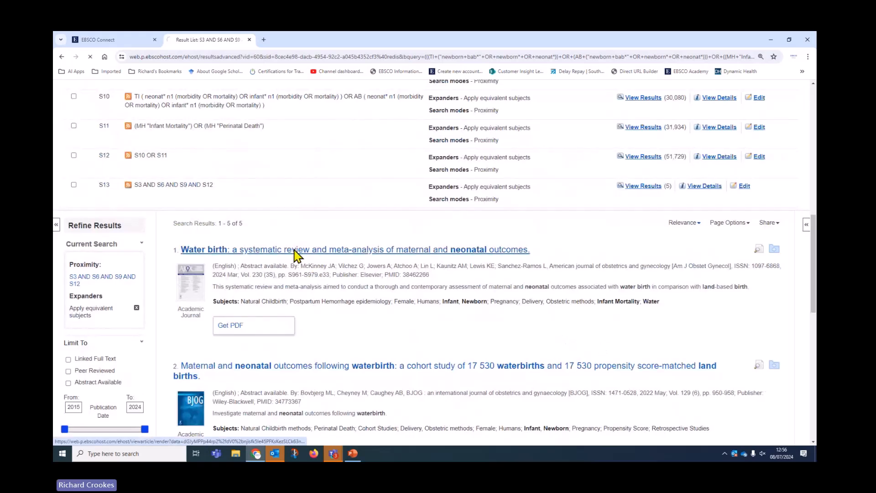
{"action": "scroll", "coordinate": [295, 254], "scroll_direction": "down", "scroll_amount": 5}
{"action": "scroll", "coordinate": [533, 333], "scroll_direction": "down", "scroll_amount": 4}
{"action": "scroll", "coordinate": [534, 335], "scroll_direction": "down", "scroll_amount": 5}
{"action": "scroll", "coordinate": [561, 349], "scroll_direction": "up", "scroll_amount": 4}
{"action": "scroll", "coordinate": [587, 359], "scroll_direction": "up", "scroll_amount": 3}
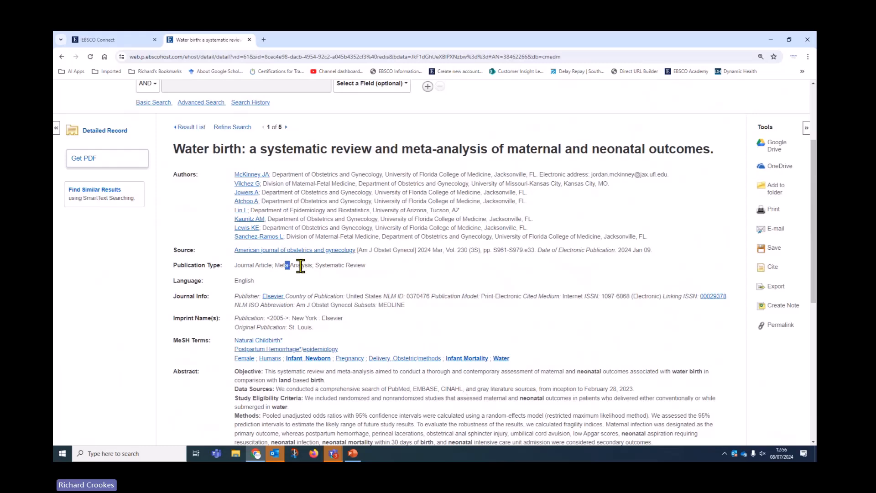
{"action": "left_click_drag", "start_coordinate": [286, 266], "coordinate": [363, 267]}
Read through the systematic review's MeSH terms, abstract and contributed indexing keywords, and return to the result list.
{"action": "scroll", "coordinate": [468, 353], "scroll_direction": "down", "scroll_amount": 2}
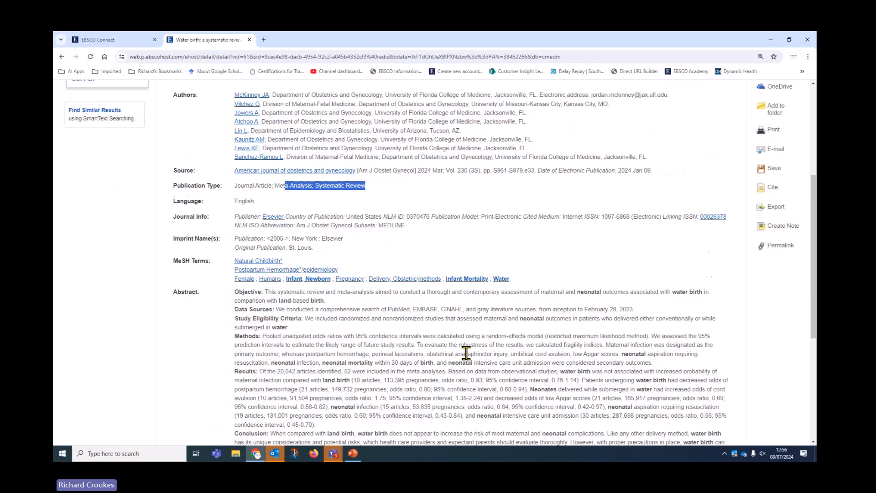
{"action": "scroll", "coordinate": [466, 352], "scroll_direction": "down", "scroll_amount": 1}
{"action": "scroll", "coordinate": [476, 346], "scroll_direction": "down", "scroll_amount": 2}
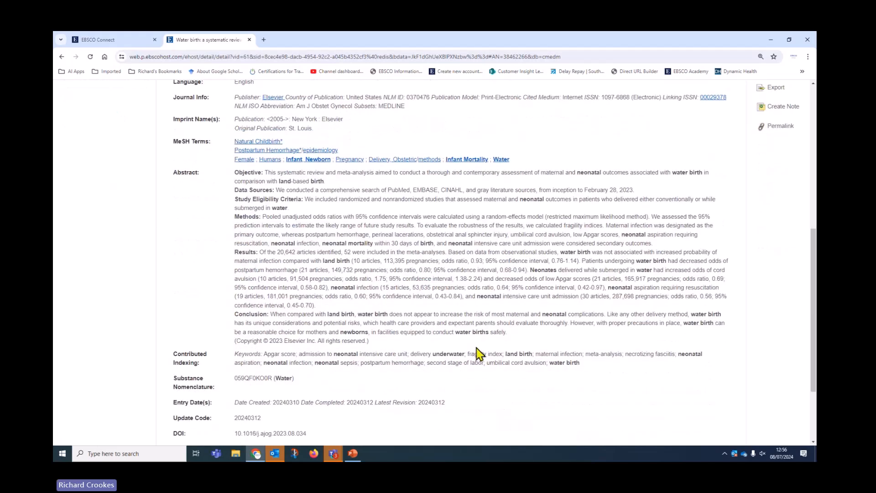
{"action": "scroll", "coordinate": [548, 340], "scroll_direction": "down", "scroll_amount": 1}
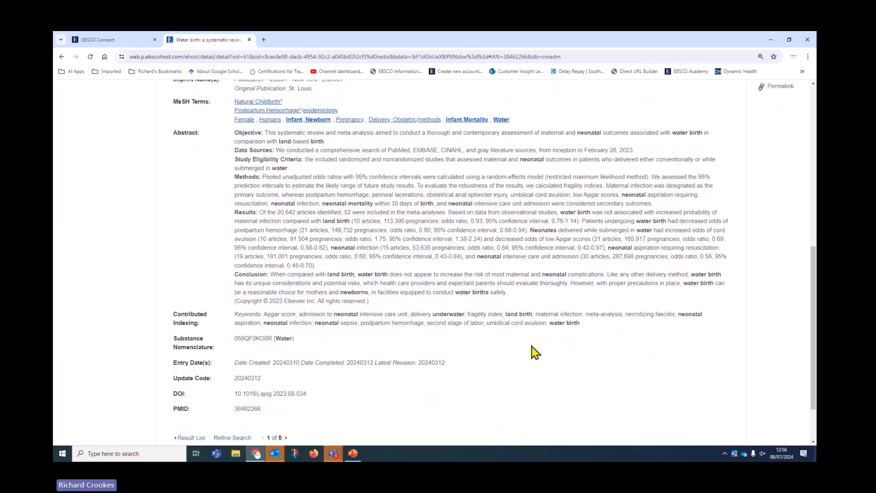
{"action": "scroll", "coordinate": [558, 371], "scroll_direction": "down", "scroll_amount": 1}
{"action": "scroll", "coordinate": [558, 372], "scroll_direction": "up", "scroll_amount": 9}
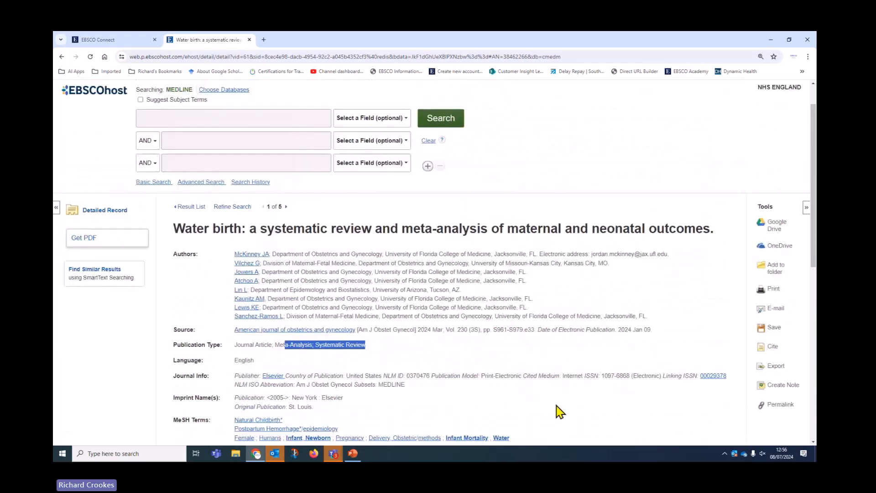
{"action": "scroll", "coordinate": [429, 320], "scroll_direction": "up", "scroll_amount": 1}
{"action": "left_click", "coordinate": [194, 248]}
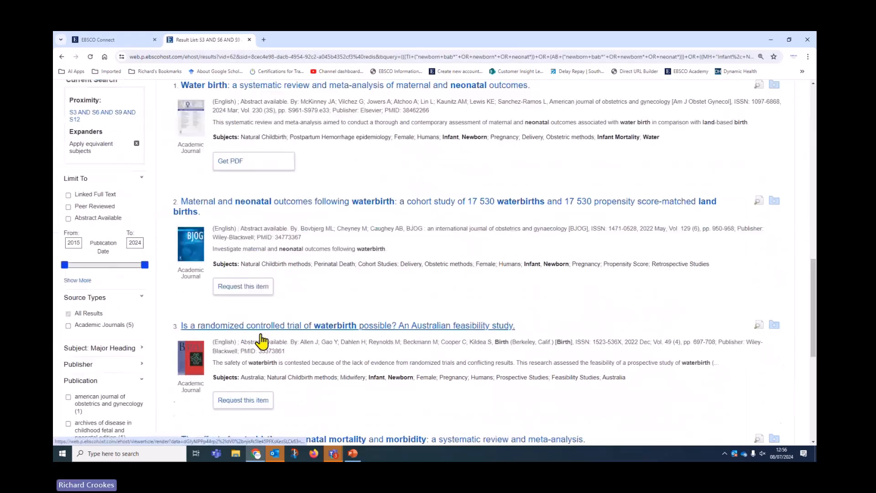
Open the second result, the cohort study of waterbirths and matched land births, and look over its MeSH terms and abstract.
{"action": "scroll", "coordinate": [579, 425], "scroll_direction": "up", "scroll_amount": 4}
{"action": "scroll", "coordinate": [585, 419], "scroll_direction": "down", "scroll_amount": 1}
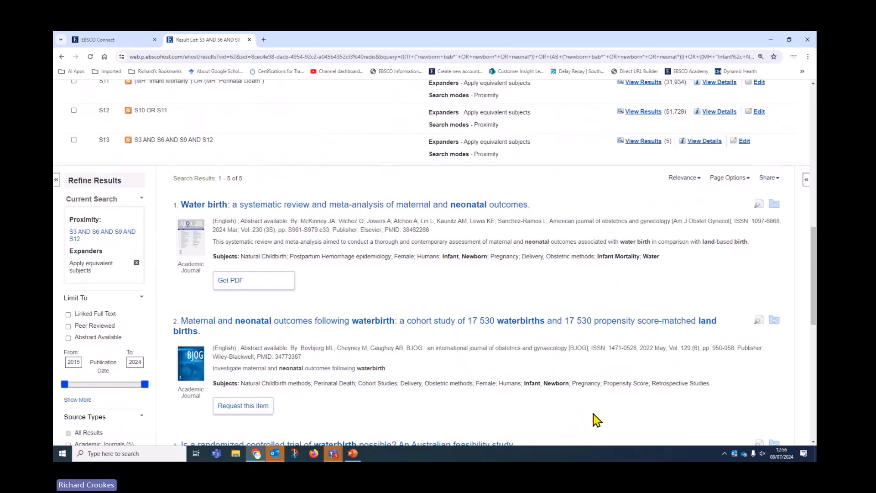
{"action": "scroll", "coordinate": [593, 415], "scroll_direction": "down", "scroll_amount": 2}
{"action": "left_click", "coordinate": [431, 245]}
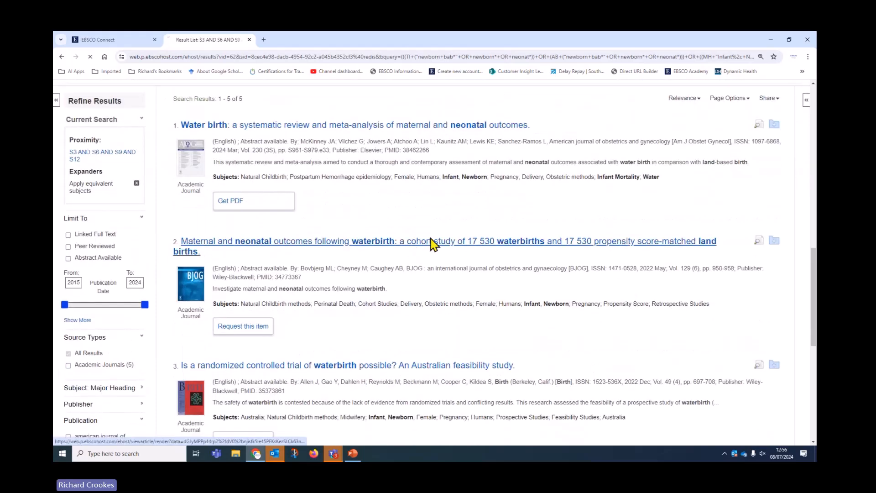
{"action": "scroll", "coordinate": [580, 339], "scroll_direction": "down", "scroll_amount": 3}
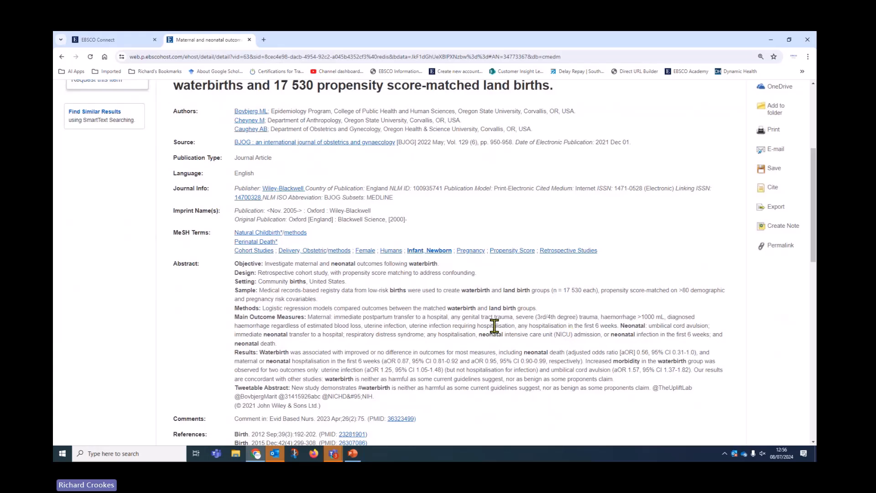
{"action": "scroll", "coordinate": [494, 325], "scroll_direction": "up", "scroll_amount": 5}
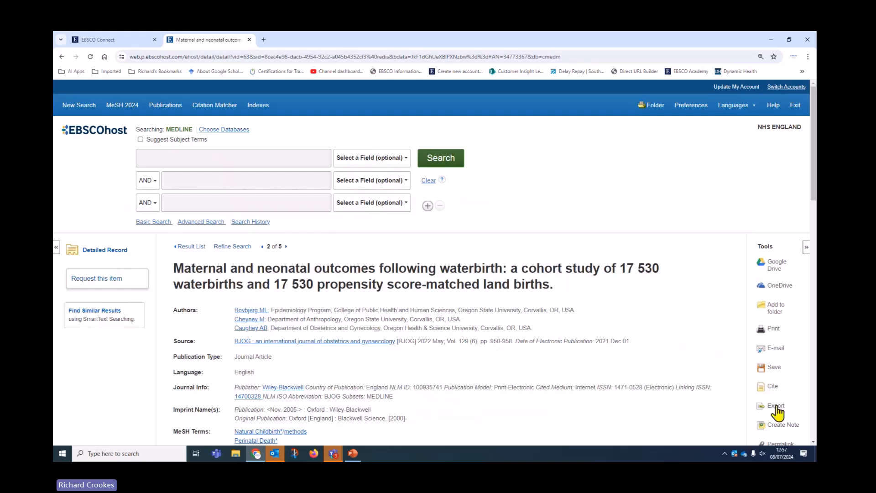
Start a new advanced search in MEDLINE and look through the options of its Clinical Queries limiter.
{"action": "left_click", "coordinate": [81, 106]}
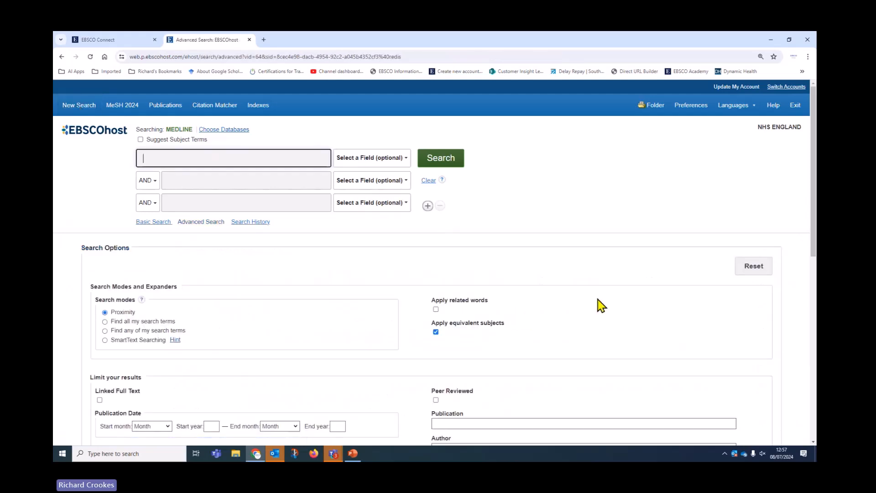
{"action": "scroll", "coordinate": [645, 301], "scroll_direction": "down", "scroll_amount": 4}
{"action": "scroll", "coordinate": [645, 302], "scroll_direction": "down", "scroll_amount": 4}
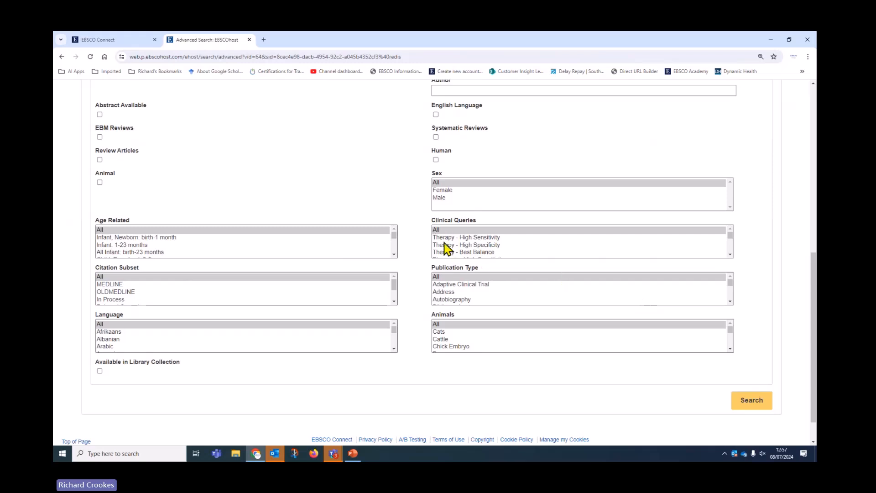
{"action": "left_click", "coordinate": [730, 254]}
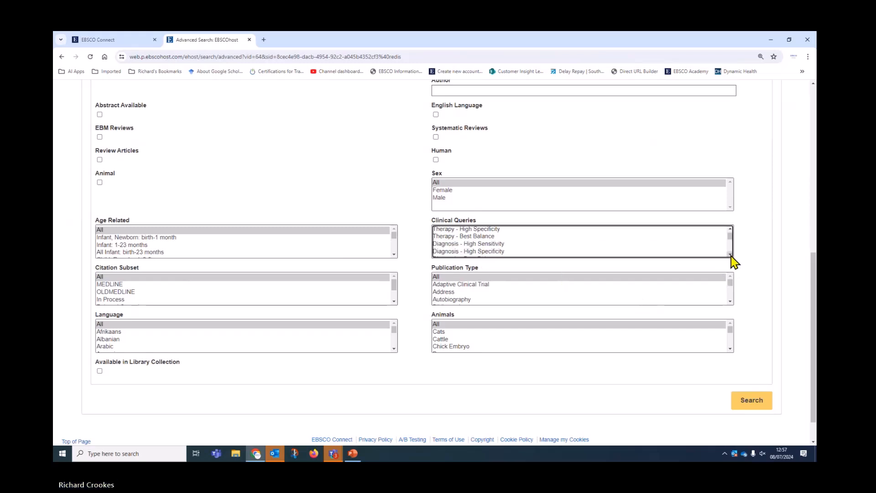
{"action": "left_click", "coordinate": [730, 256]}
{"action": "left_click", "coordinate": [730, 256]}
{"action": "left_click", "coordinate": [731, 256]}
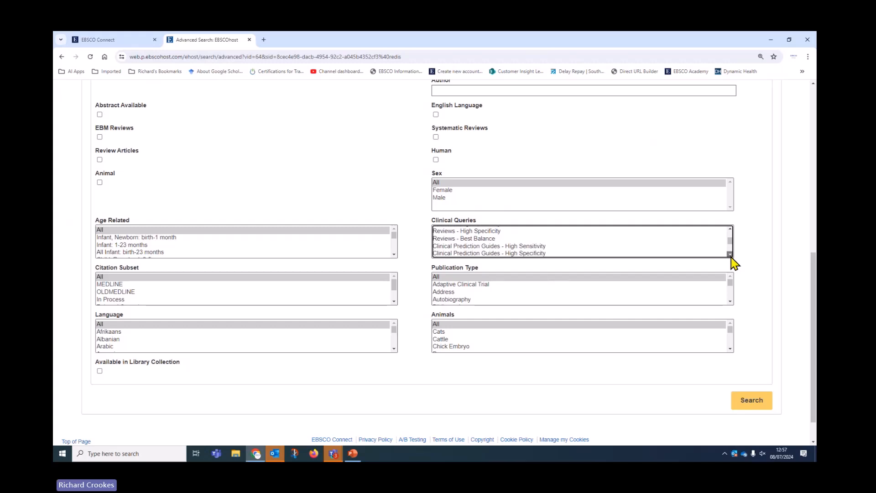
{"action": "left_click", "coordinate": [731, 256]}
{"action": "left_click", "coordinate": [730, 256]}
{"action": "left_click", "coordinate": [731, 256]}
{"action": "left_click", "coordinate": [730, 256]}
{"action": "left_click", "coordinate": [731, 256]}
{"action": "left_click", "coordinate": [731, 256]}
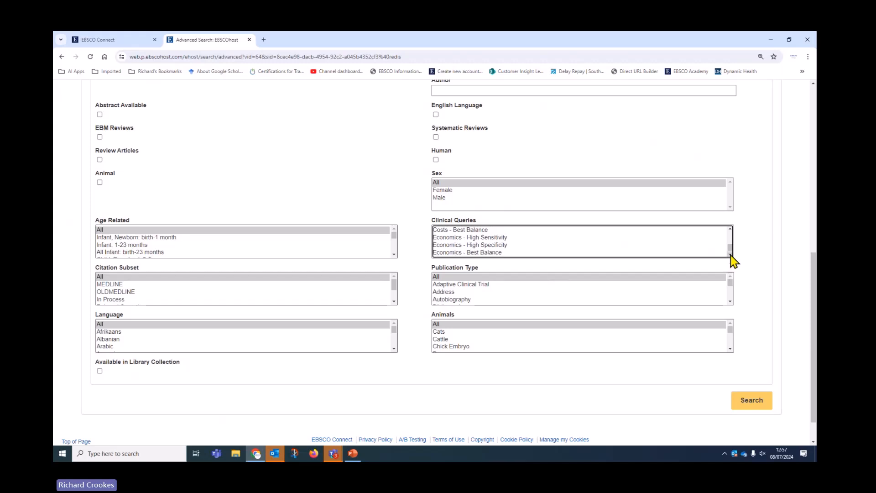
{"action": "left_click_drag", "start_coordinate": [731, 250], "coordinate": [730, 234]}
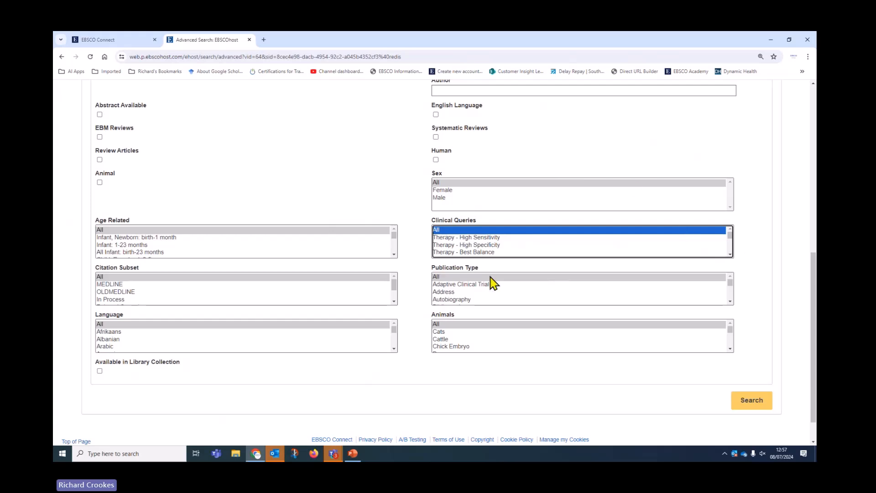
{"action": "scroll", "coordinate": [493, 383], "scroll_direction": "up", "scroll_amount": 8}
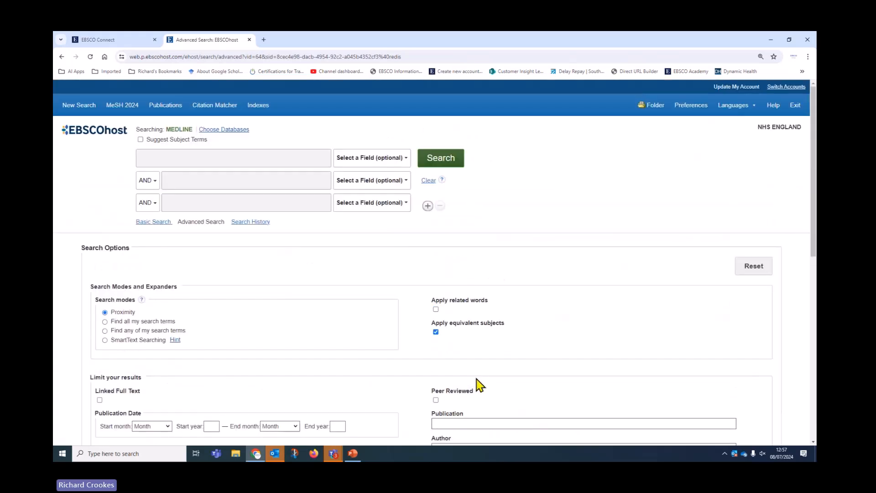
Switch the searched database from MEDLINE to CINAHL and look through the options of its Clinical Queries limiter.
{"action": "left_click", "coordinate": [221, 130]}
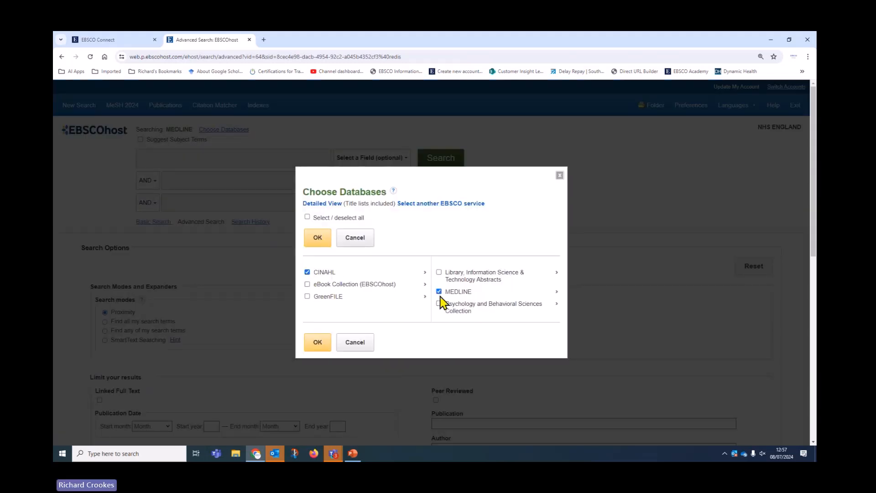
{"action": "left_click", "coordinate": [319, 240]}
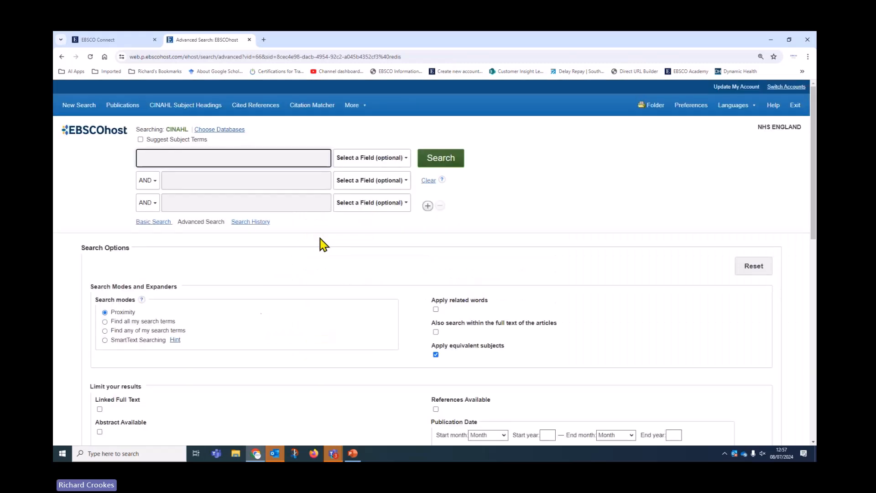
{"action": "scroll", "coordinate": [262, 320], "scroll_direction": "down", "scroll_amount": 6}
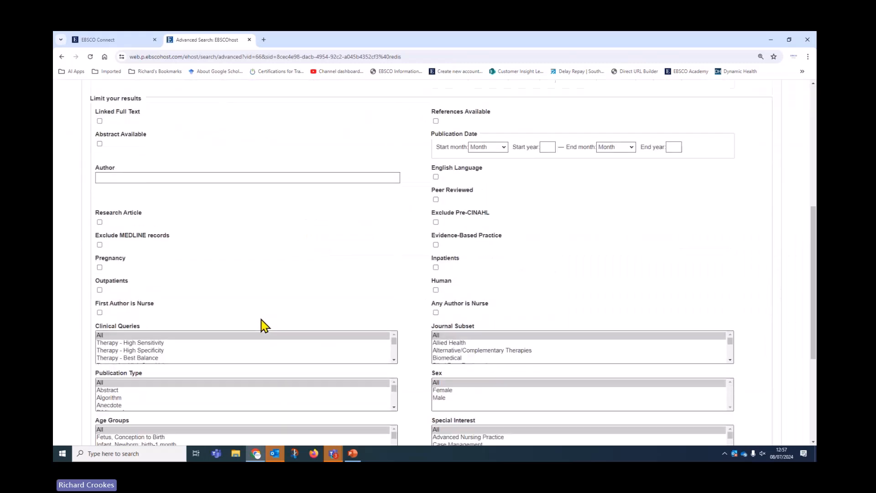
{"action": "scroll", "coordinate": [262, 320], "scroll_direction": "down", "scroll_amount": 3}
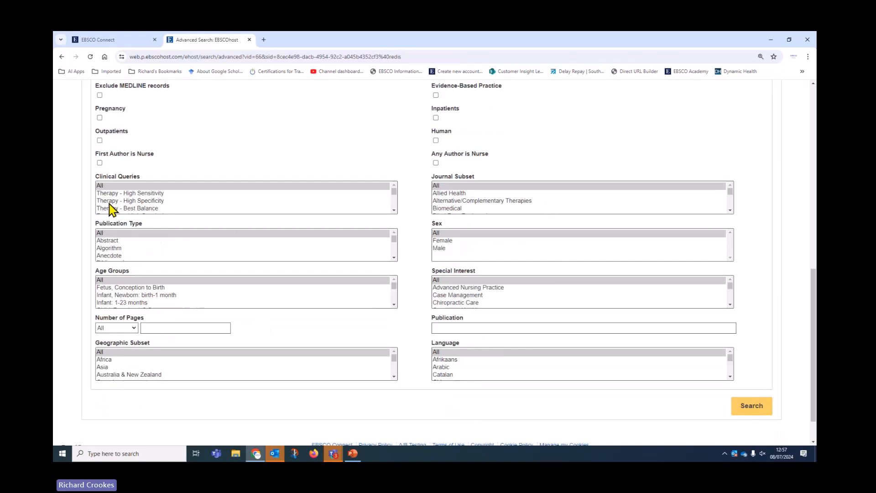
{"action": "left_click", "coordinate": [394, 211]}
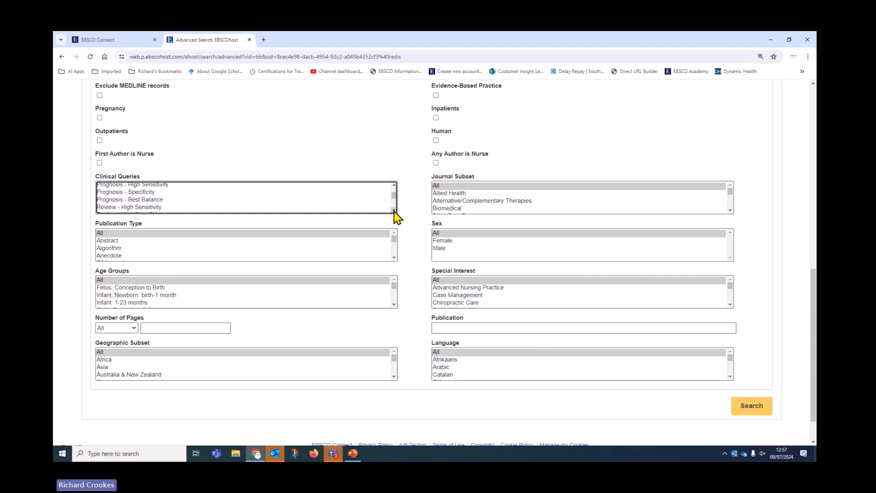
{"action": "left_click", "coordinate": [393, 210]}
{"action": "left_click", "coordinate": [394, 210]}
{"action": "left_click", "coordinate": [393, 210]}
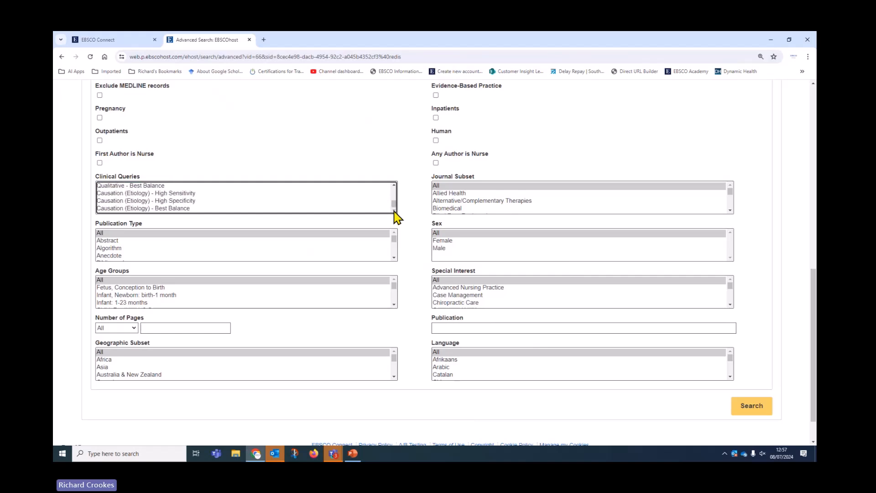
{"action": "scroll", "coordinate": [395, 196], "scroll_direction": "up", "scroll_amount": 4}
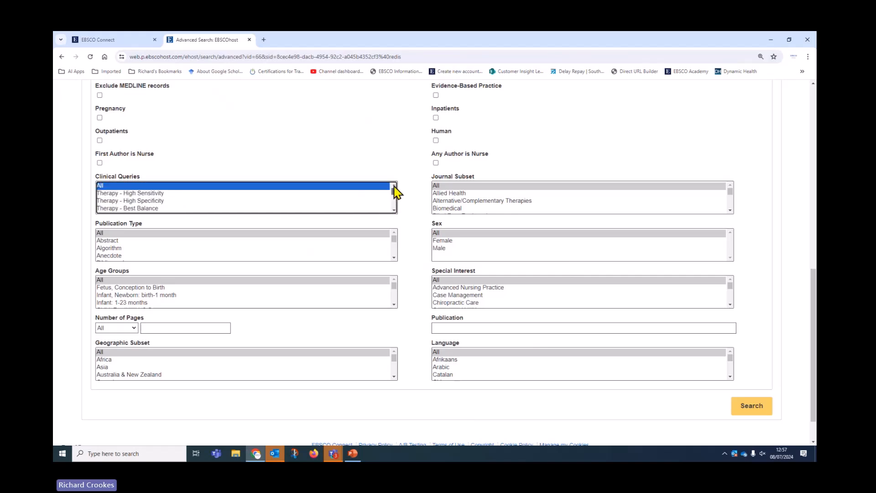
Set the Clinical Queries limiter to Therapy - Best Balance after trying Therapy - High Sensitivity and Therapy - High Specificity.
{"action": "scroll", "coordinate": [375, 313], "scroll_direction": "up", "scroll_amount": 2}
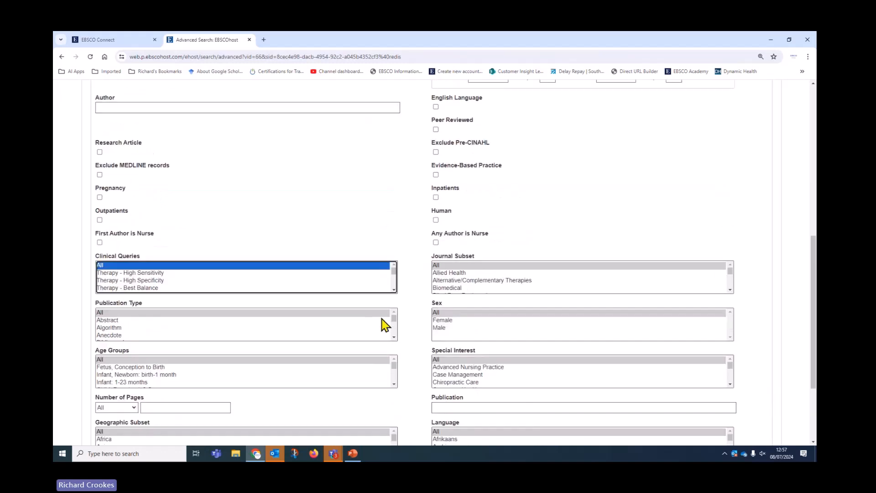
{"action": "left_click", "coordinate": [131, 274]}
{"action": "left_click", "coordinate": [134, 281]}
{"action": "left_click", "coordinate": [137, 288]}
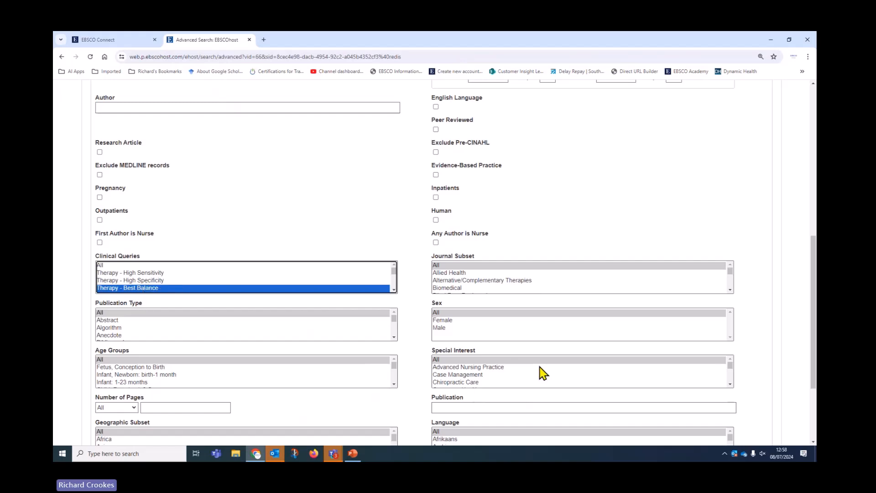
Open the EBSCOhost help in a maximized window and display the topic Including Phrases in a Search.
{"action": "scroll", "coordinate": [538, 375], "scroll_direction": "up", "scroll_amount": 9}
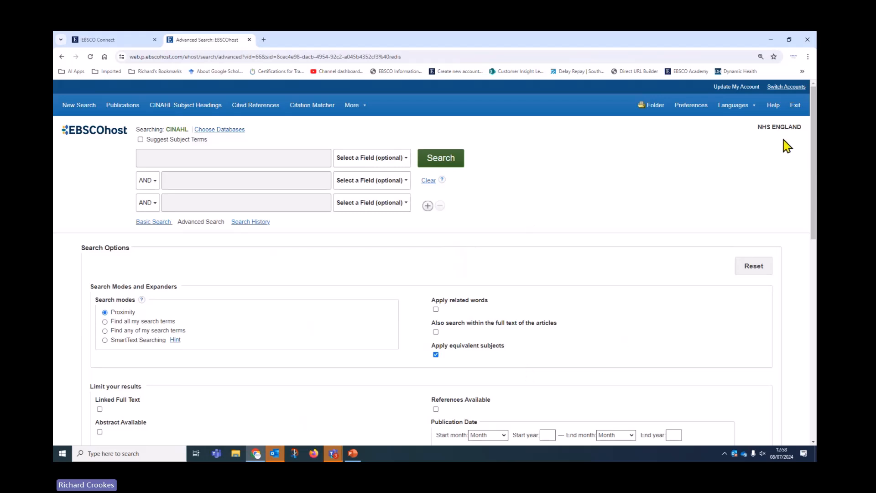
{"action": "left_click", "coordinate": [774, 106]}
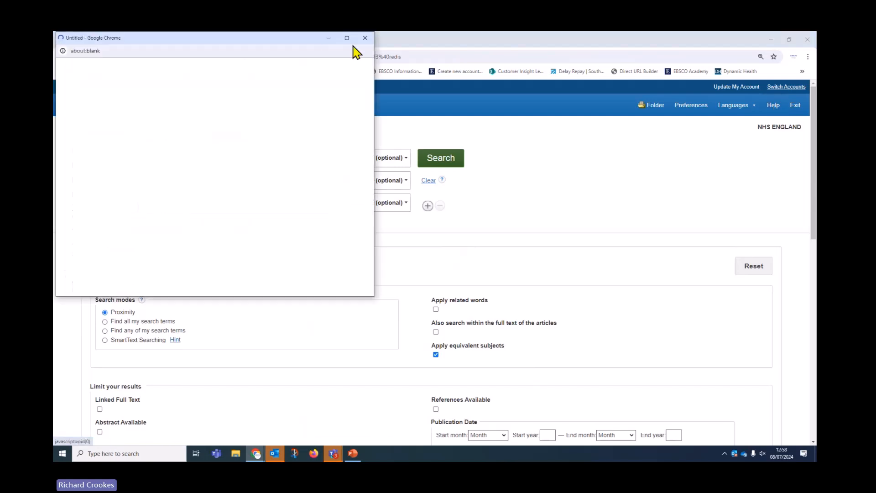
{"action": "left_click", "coordinate": [348, 39]}
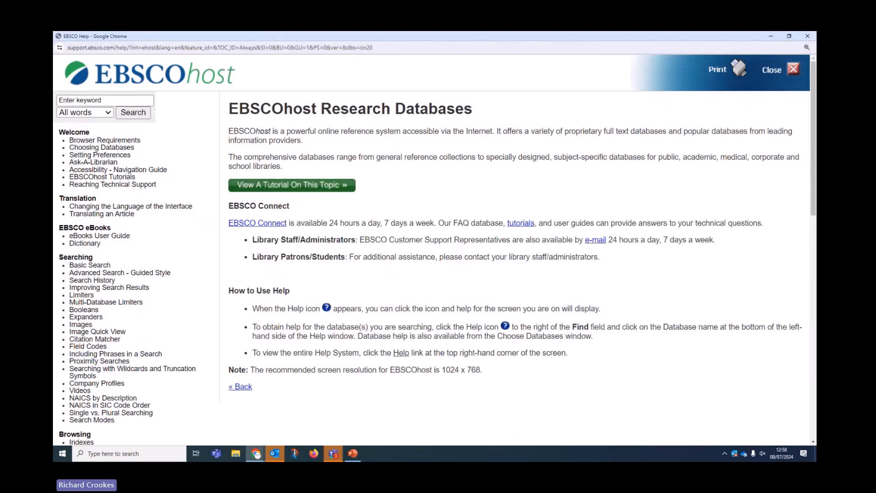
{"action": "scroll", "coordinate": [185, 280], "scroll_direction": "down", "scroll_amount": 2}
{"action": "scroll", "coordinate": [187, 281], "scroll_direction": "down", "scroll_amount": 1}
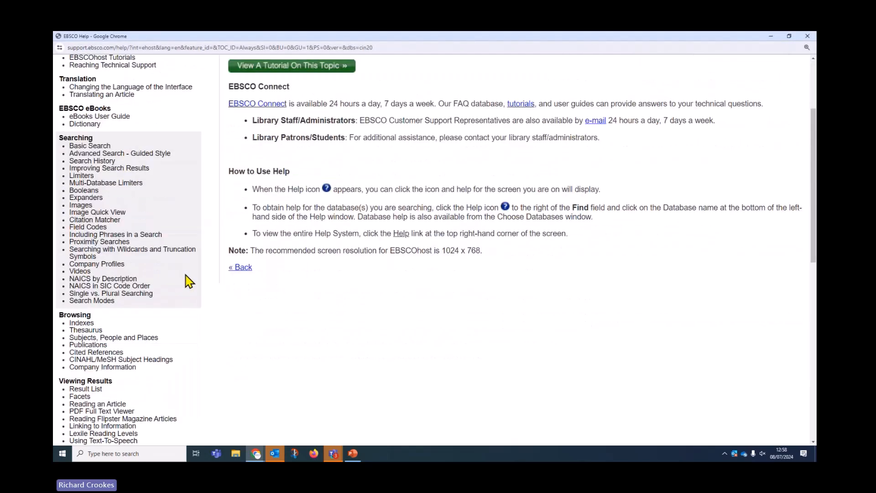
{"action": "left_click", "coordinate": [80, 237]}
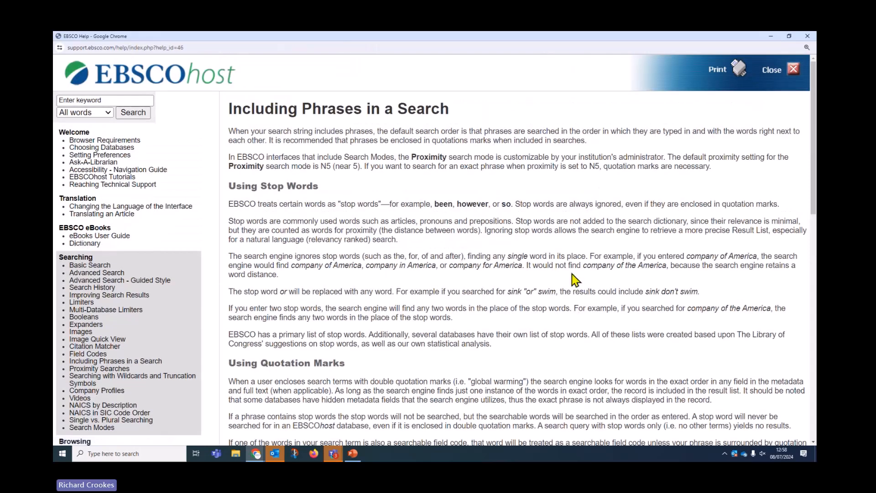
Read the help topic's sections on stop words, quotation marks and punctuation, and display the topic Proximity Searches.
{"action": "scroll", "coordinate": [639, 283], "scroll_direction": "down", "scroll_amount": 2}
{"action": "scroll", "coordinate": [638, 284], "scroll_direction": "down", "scroll_amount": 5}
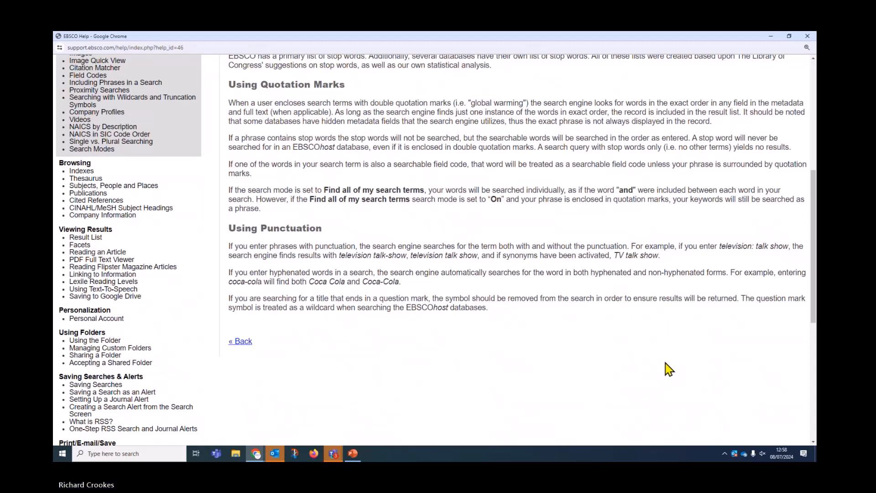
{"action": "scroll", "coordinate": [669, 369], "scroll_direction": "up", "scroll_amount": 5}
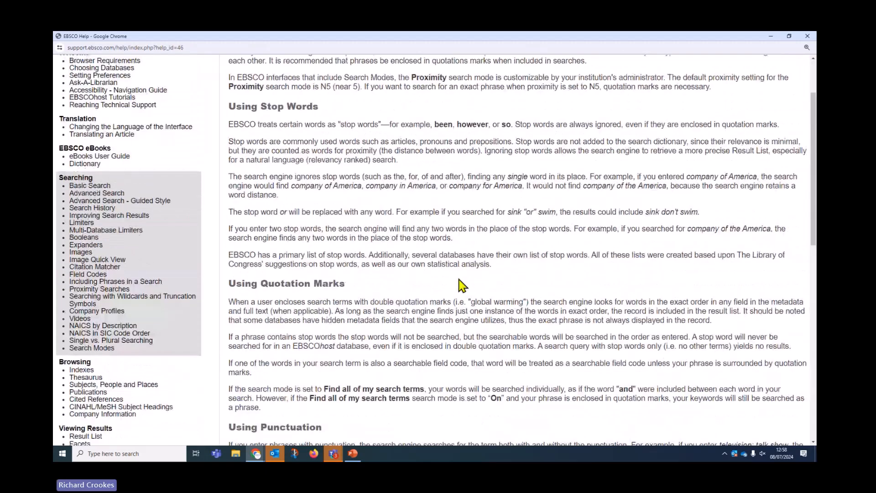
{"action": "left_click", "coordinate": [84, 291]}
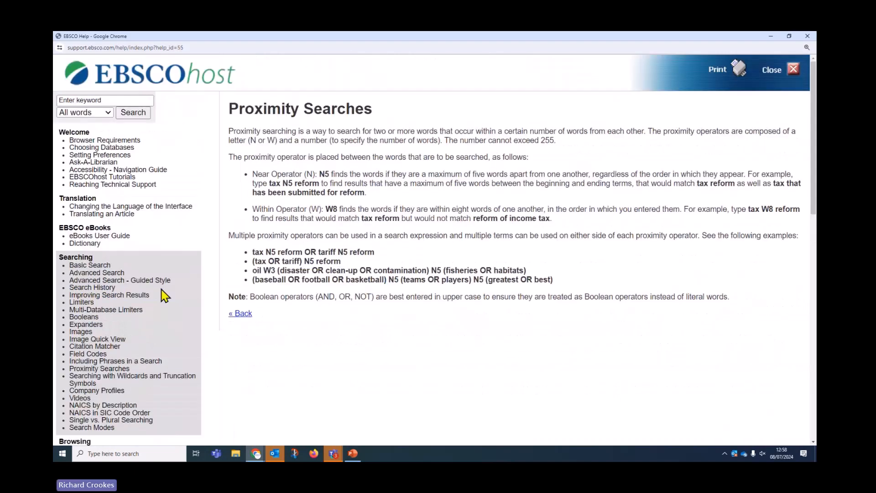
Display the help topic Searching with Wildcards and Truncation Symbols and read it through to the restrictions on using wildcards.
{"action": "scroll", "coordinate": [169, 292], "scroll_direction": "down", "scroll_amount": 3}
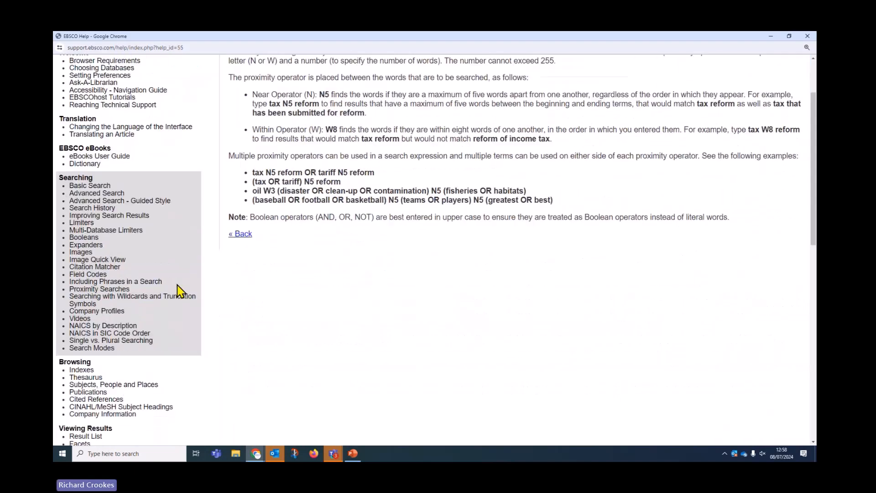
{"action": "left_click", "coordinate": [130, 299]}
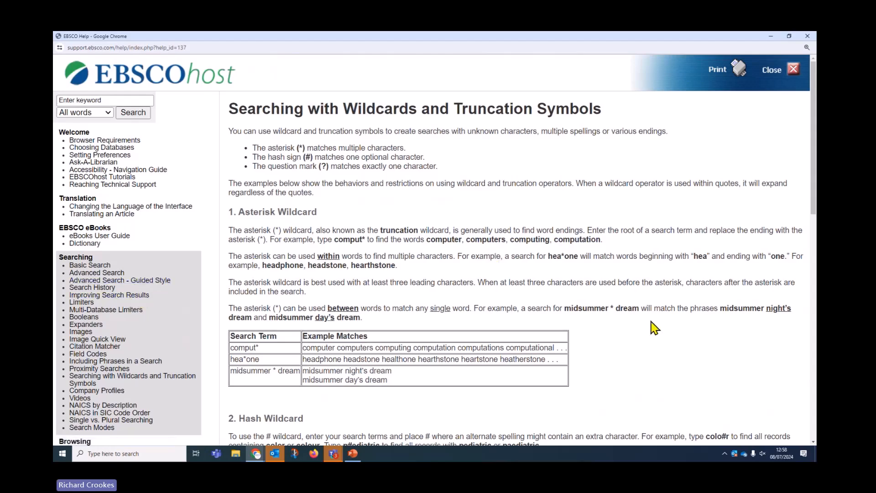
{"action": "scroll", "coordinate": [656, 326], "scroll_direction": "down", "scroll_amount": 1}
{"action": "scroll", "coordinate": [656, 326], "scroll_direction": "down", "scroll_amount": 6}
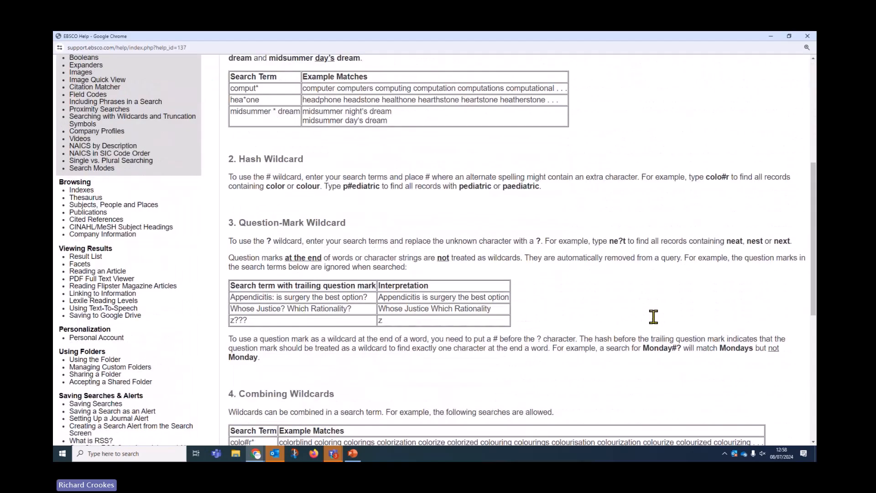
{"action": "scroll", "coordinate": [654, 316], "scroll_direction": "down", "scroll_amount": 3}
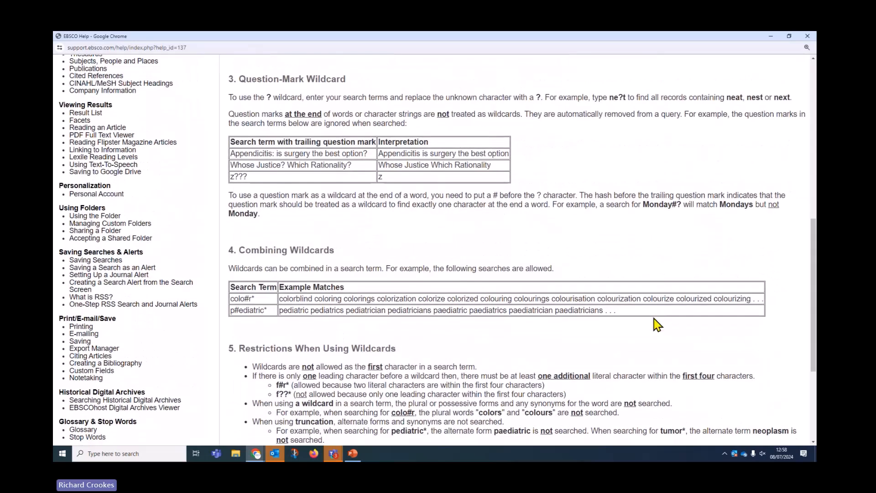
{"action": "scroll", "coordinate": [654, 318], "scroll_direction": "down", "scroll_amount": 2}
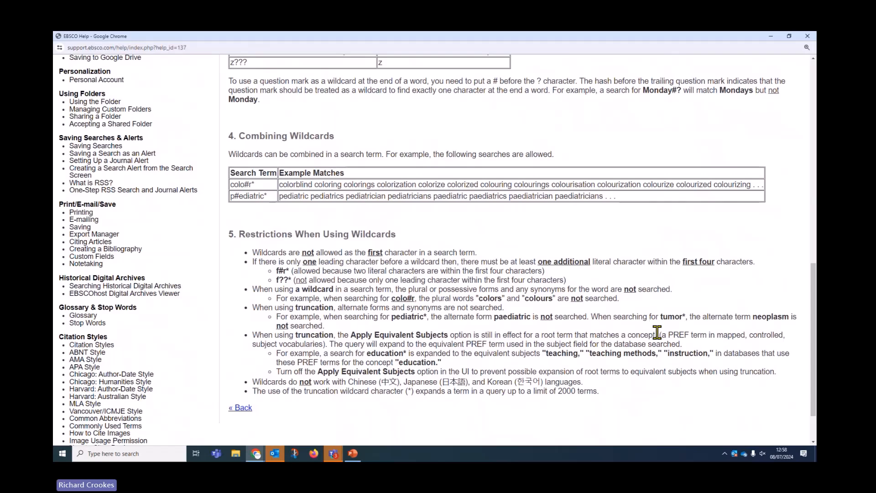
{"action": "scroll", "coordinate": [658, 340], "scroll_direction": "down", "scroll_amount": 2}
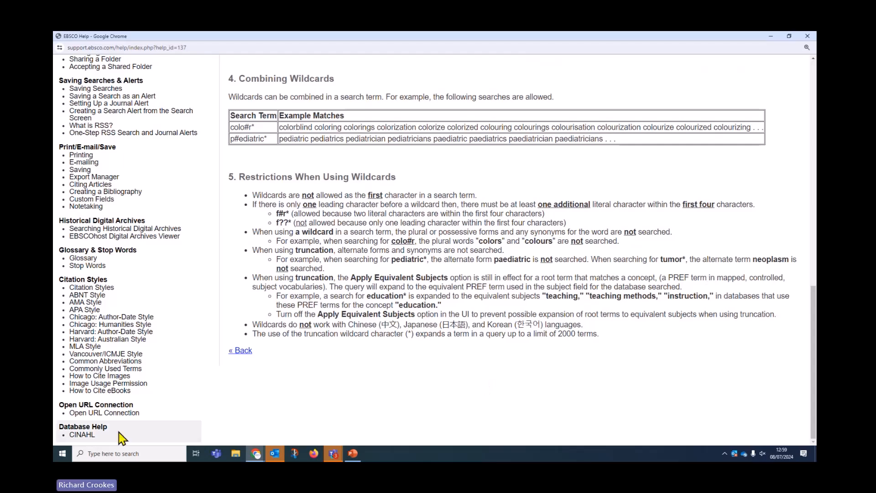
Open the CINAHL database help, examine its Searchable Fields table, and highlight the Word Indexed note of the Abstract field.
{"action": "left_click", "coordinate": [86, 436]}
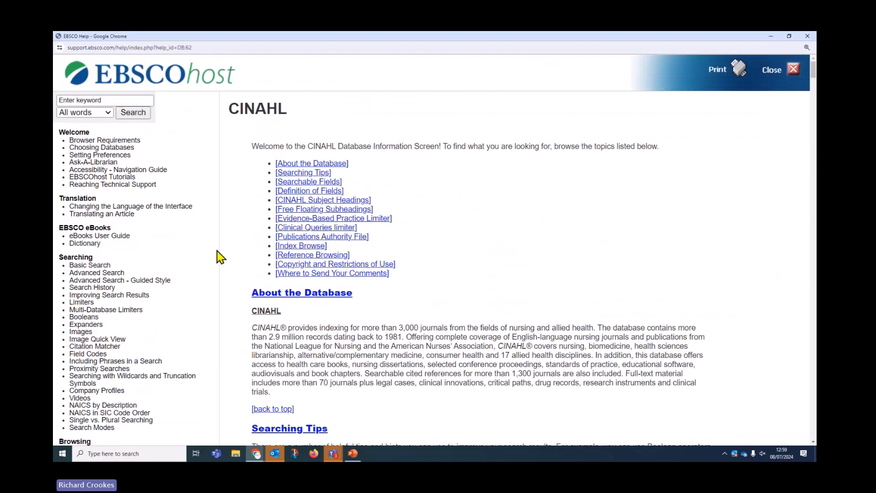
{"action": "left_click", "coordinate": [291, 182]}
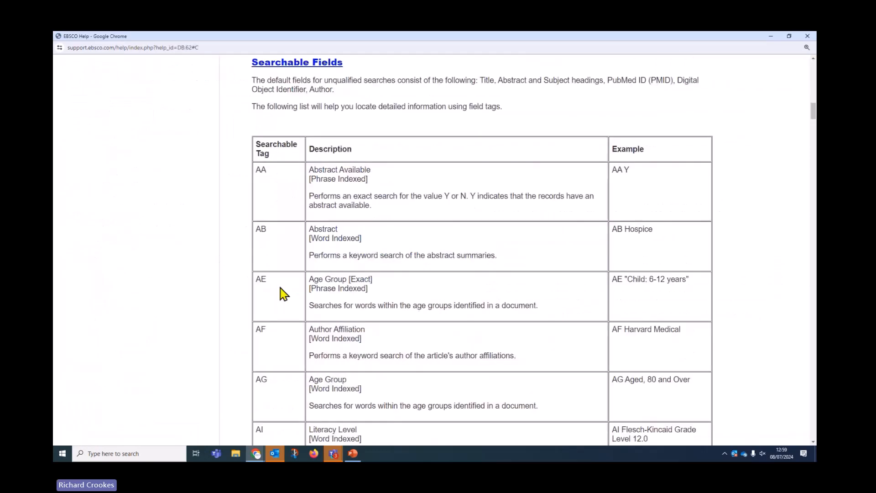
{"action": "scroll", "coordinate": [284, 360], "scroll_direction": "down", "scroll_amount": 3}
{"action": "scroll", "coordinate": [281, 372], "scroll_direction": "down", "scroll_amount": 3}
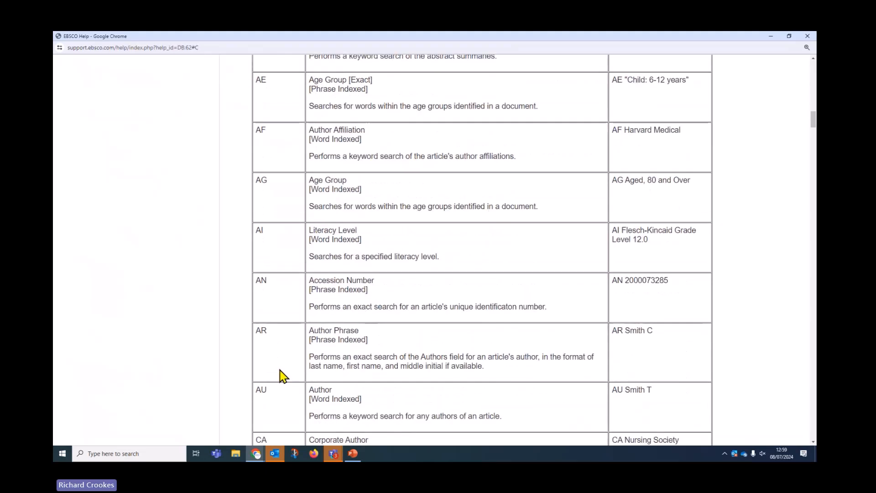
{"action": "scroll", "coordinate": [282, 404], "scroll_direction": "up", "scroll_amount": 6}
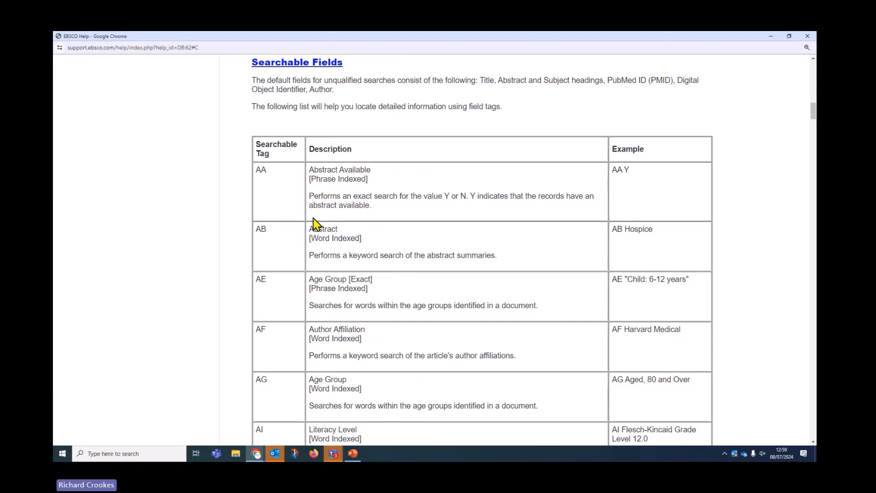
{"action": "left_click_drag", "start_coordinate": [309, 239], "coordinate": [370, 245]}
{"action": "scroll", "coordinate": [660, 400], "scroll_direction": "down", "scroll_amount": 2}
{"action": "scroll", "coordinate": [660, 400], "scroll_direction": "down", "scroll_amount": 5}
{"action": "scroll", "coordinate": [661, 398], "scroll_direction": "up", "scroll_amount": 9}
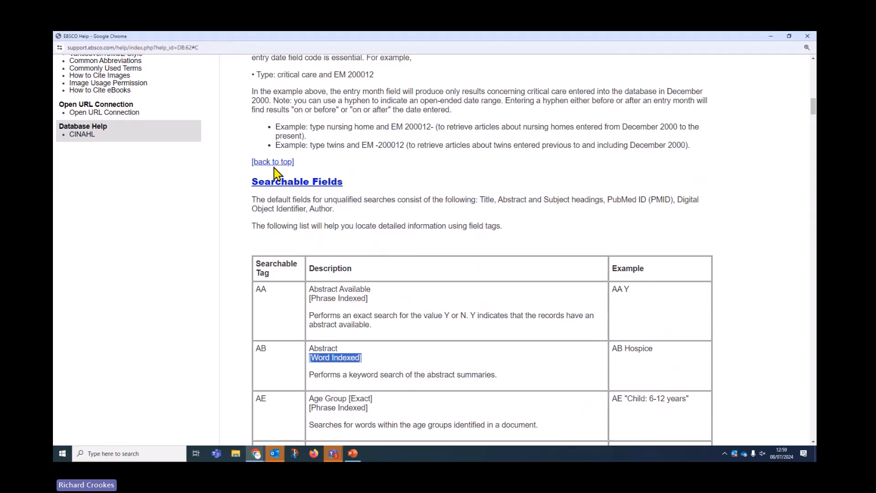
Review the Definition of Fields table in the CINAHL database help, and close the help window.
{"action": "left_click", "coordinate": [274, 163]}
{"action": "left_click", "coordinate": [297, 117]}
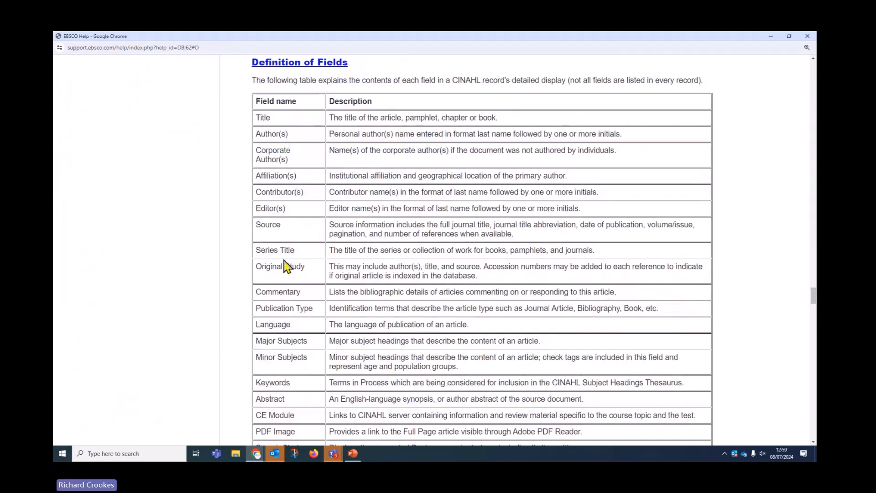
{"action": "scroll", "coordinate": [470, 303], "scroll_direction": "down", "scroll_amount": 6}
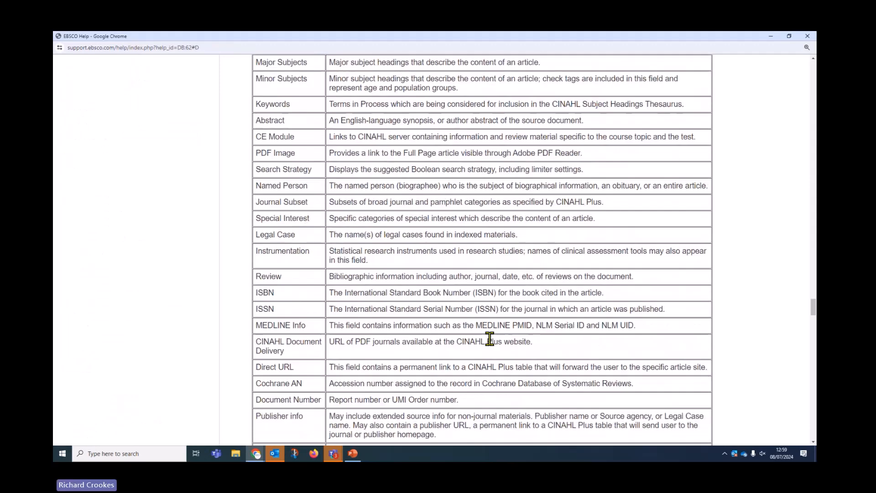
{"action": "scroll", "coordinate": [488, 338], "scroll_direction": "down", "scroll_amount": 2}
{"action": "scroll", "coordinate": [488, 337], "scroll_direction": "up", "scroll_amount": 10}
{"action": "scroll", "coordinate": [502, 352], "scroll_direction": "up", "scroll_amount": 20}
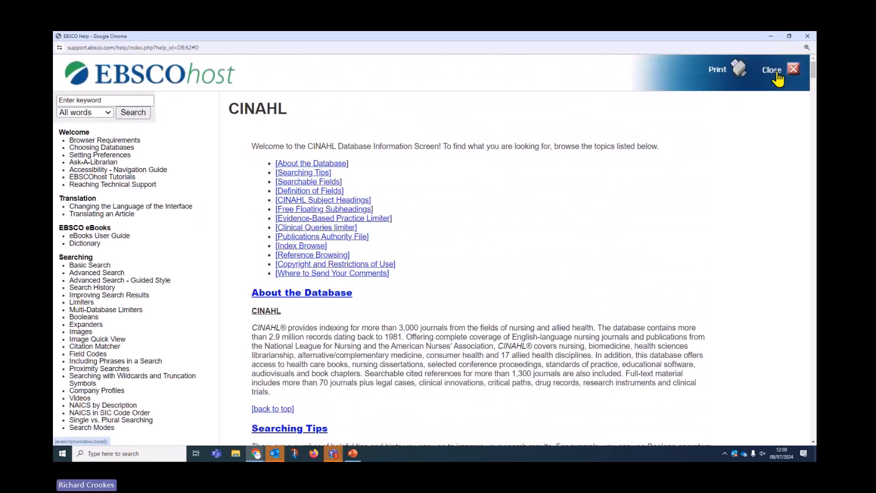
{"action": "left_click", "coordinate": [776, 87]}
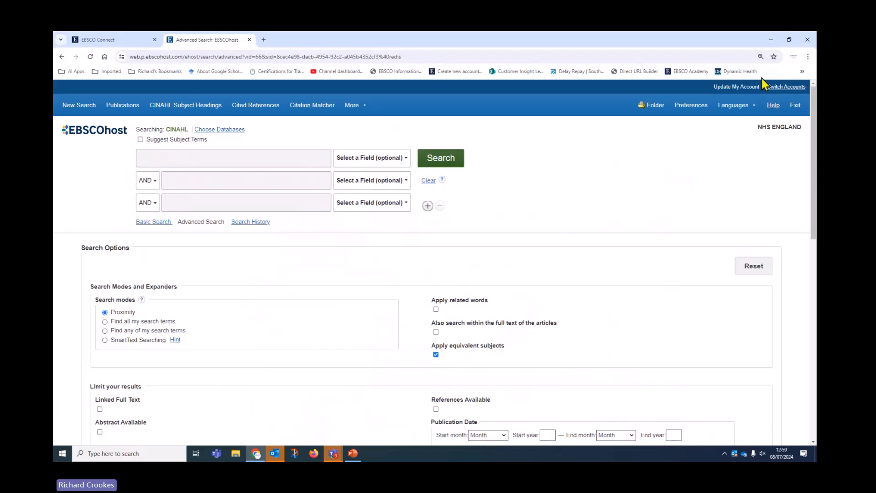